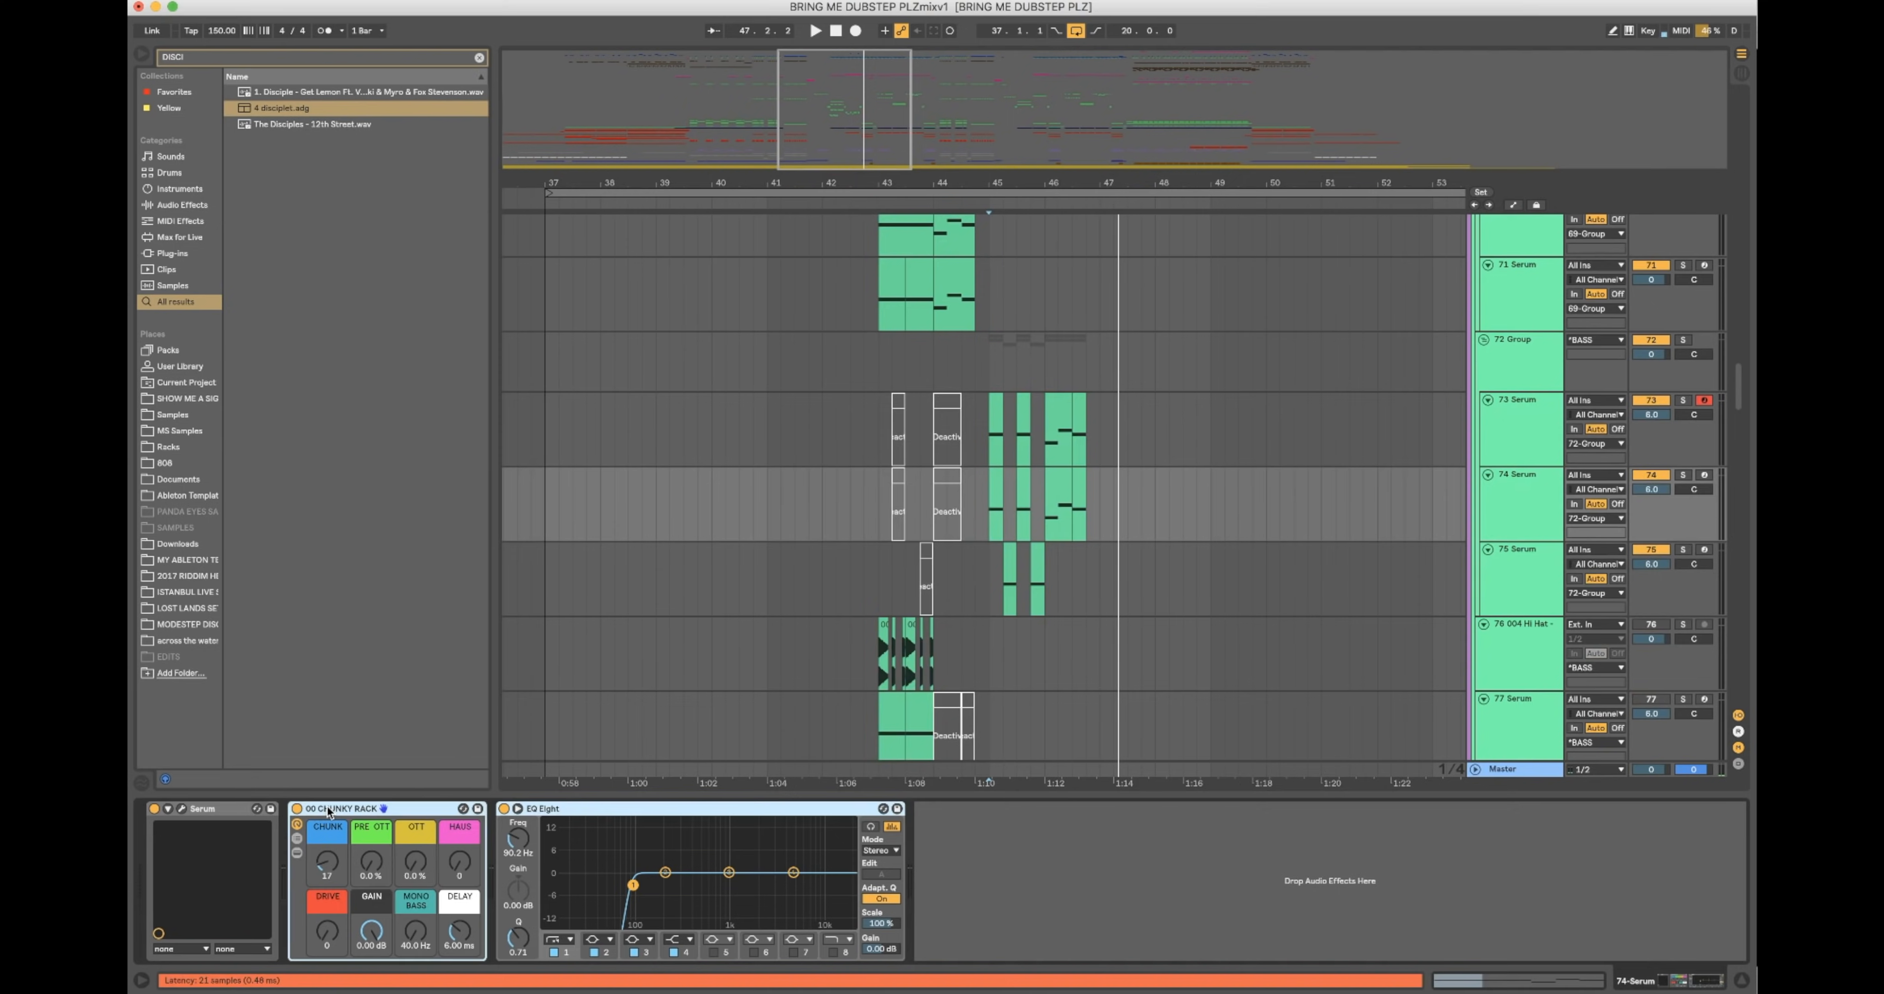
Step: Bypass the CHUNKY RACK and EQ Eight on track 74 Serum, and initialise the preset in its Serum instrument
left_click(296, 810)
left_click(503, 809)
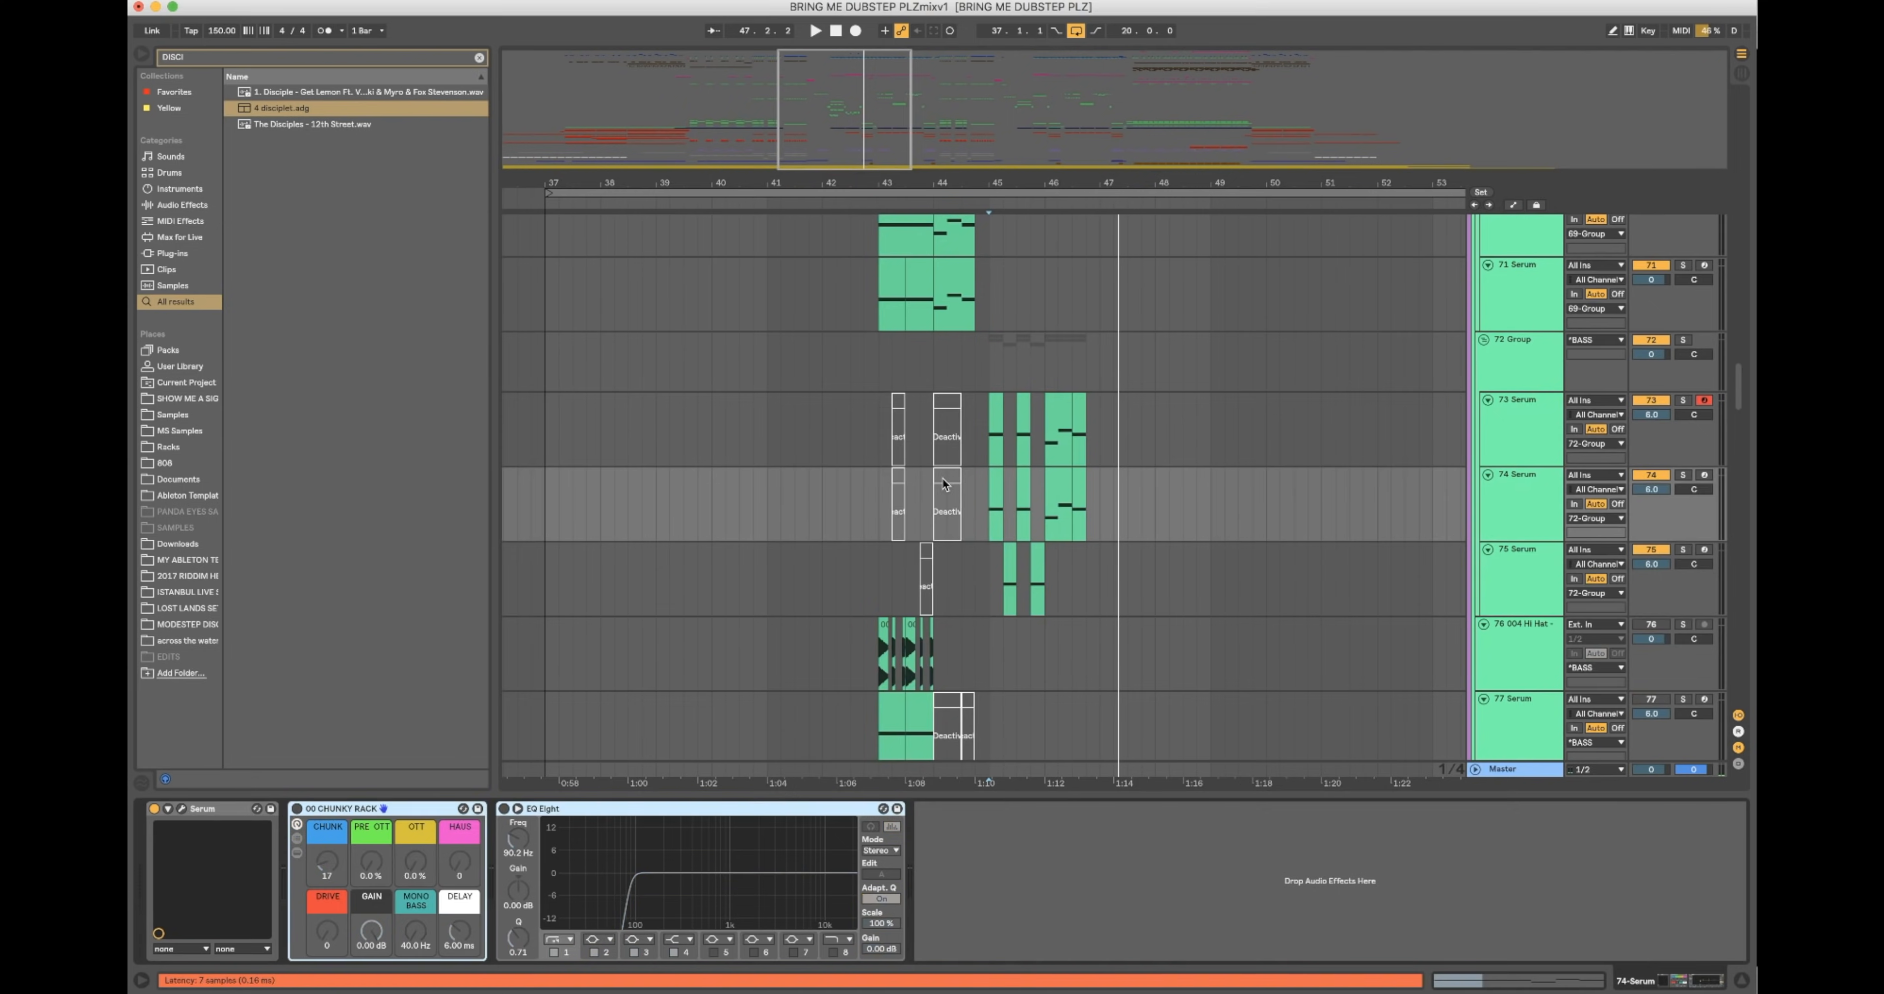
key("super+alt+p")
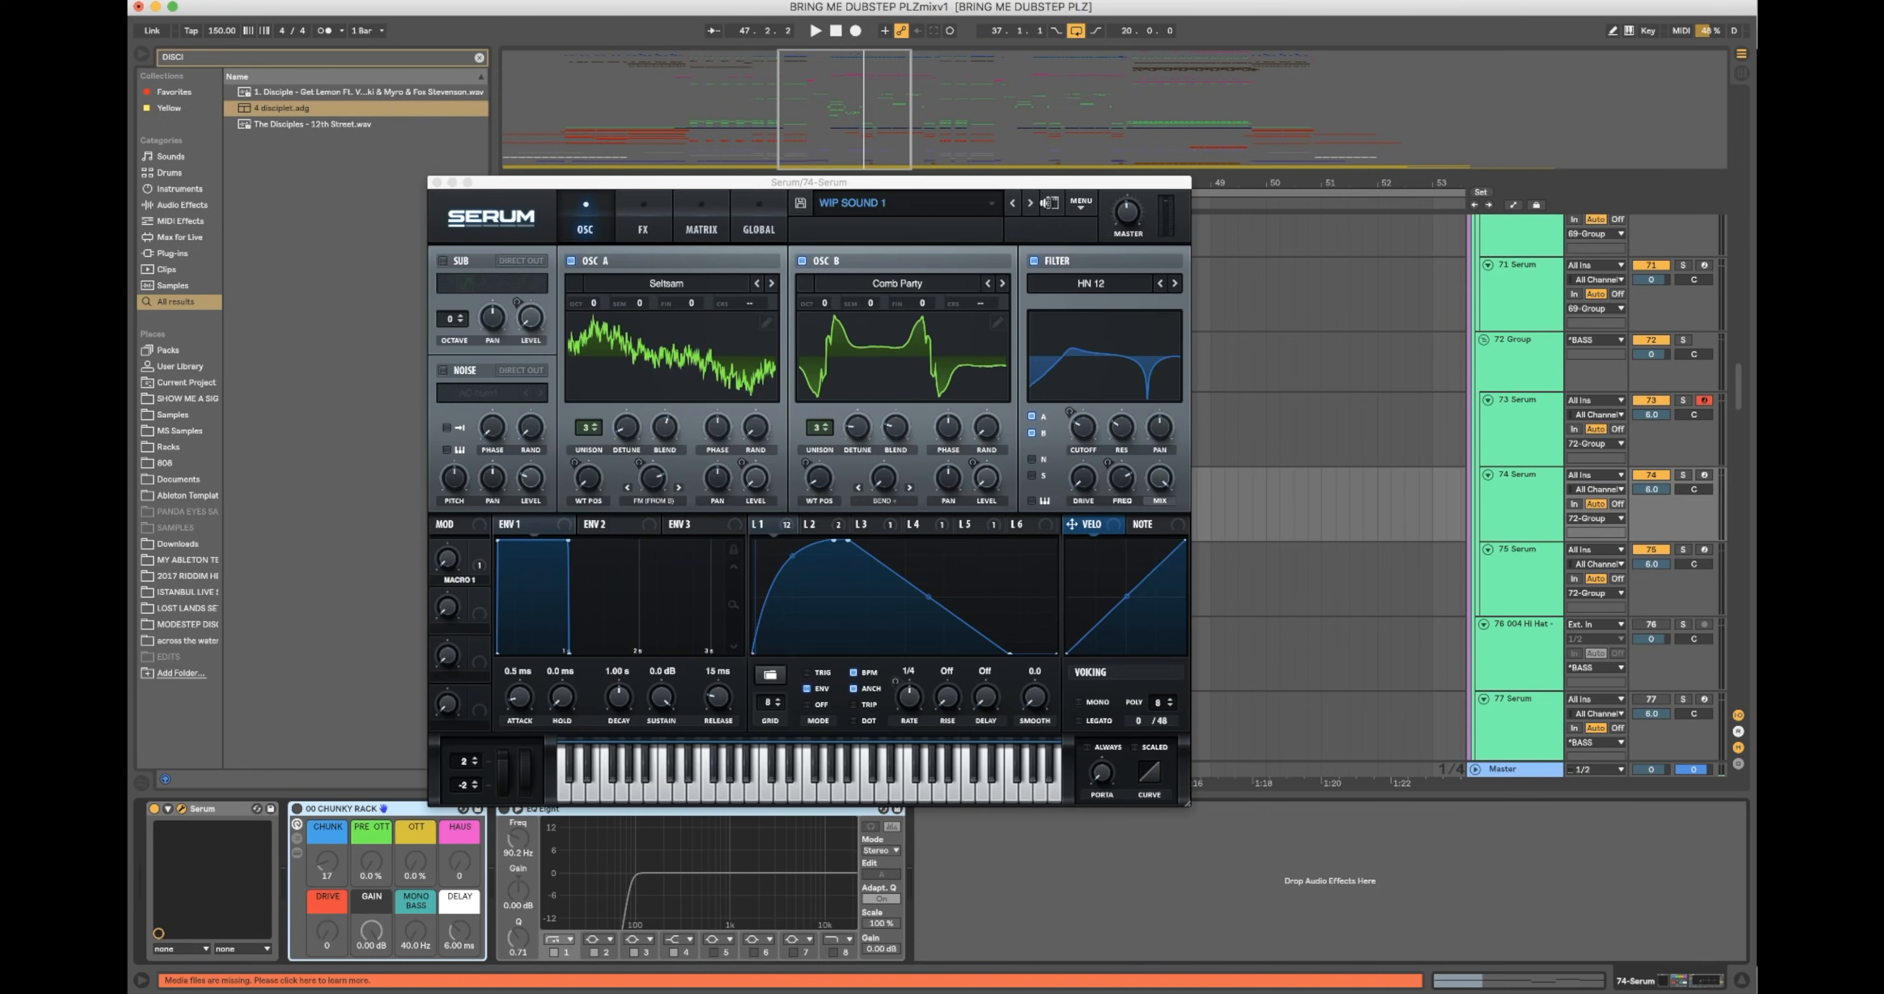
left_click(1081, 202)
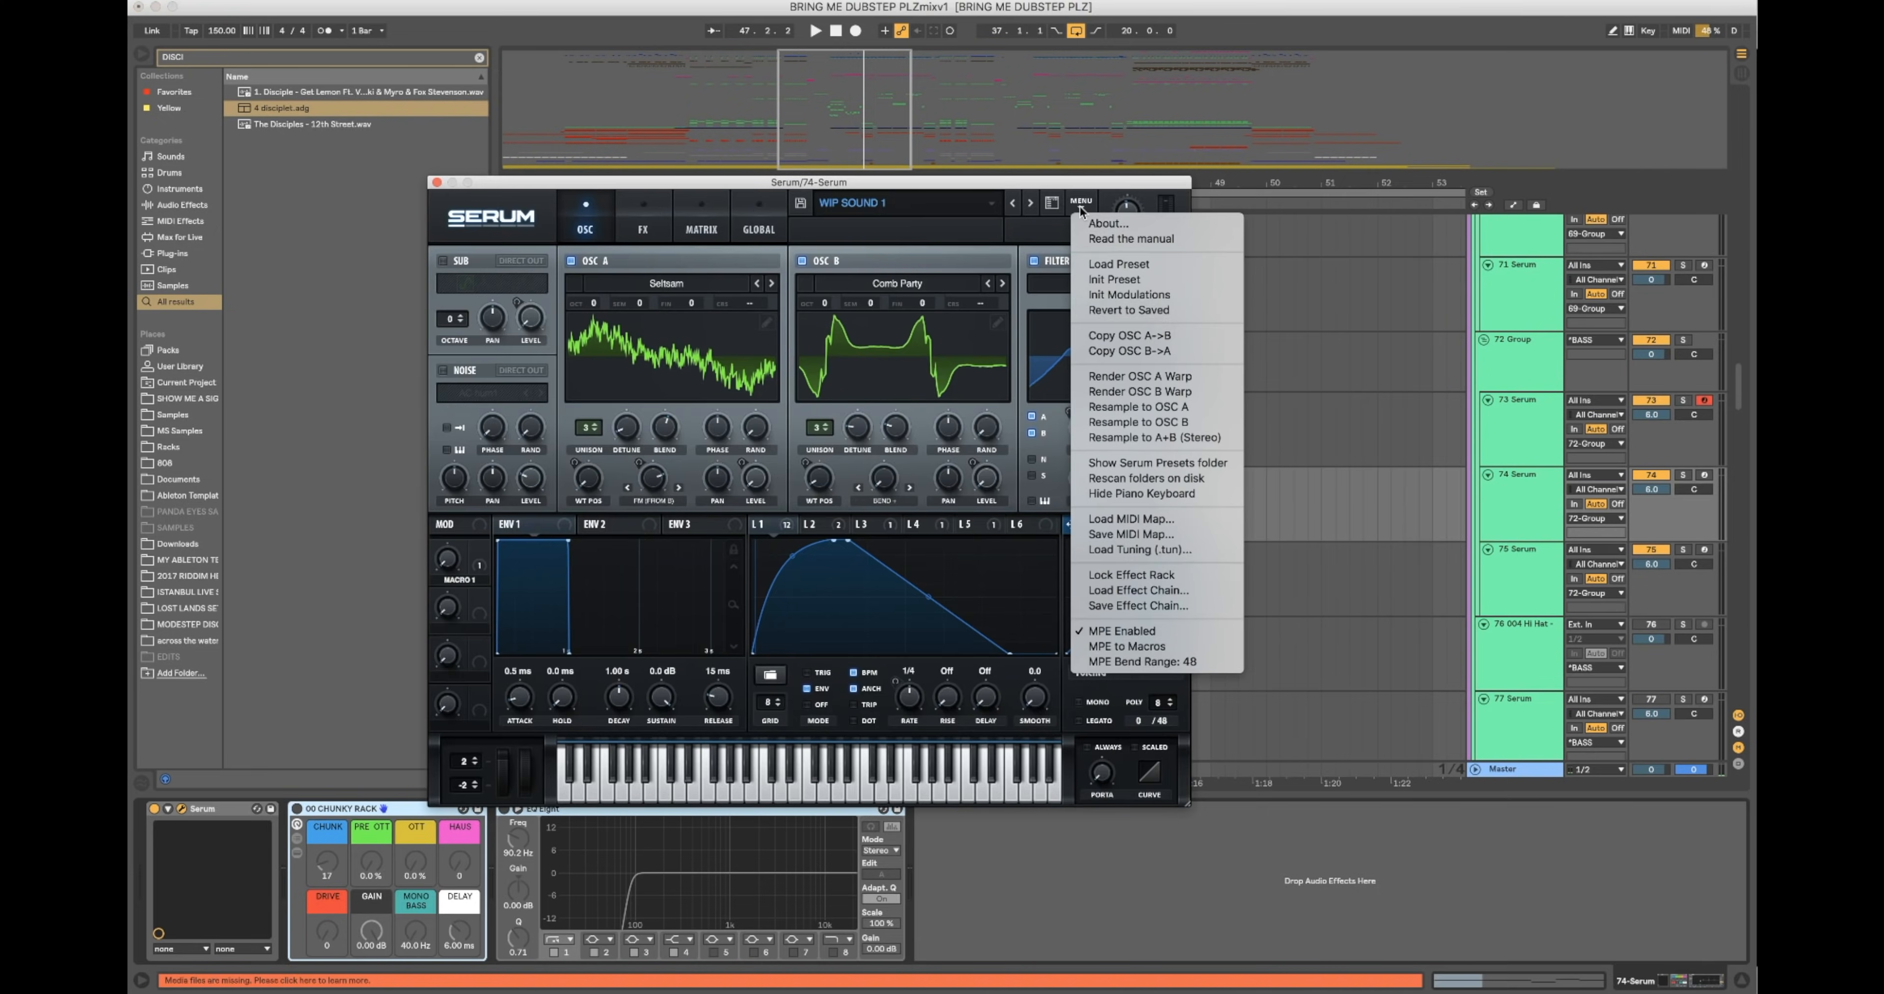
left_click(1131, 280)
left_click_drag(1040, 181, 1325, 185)
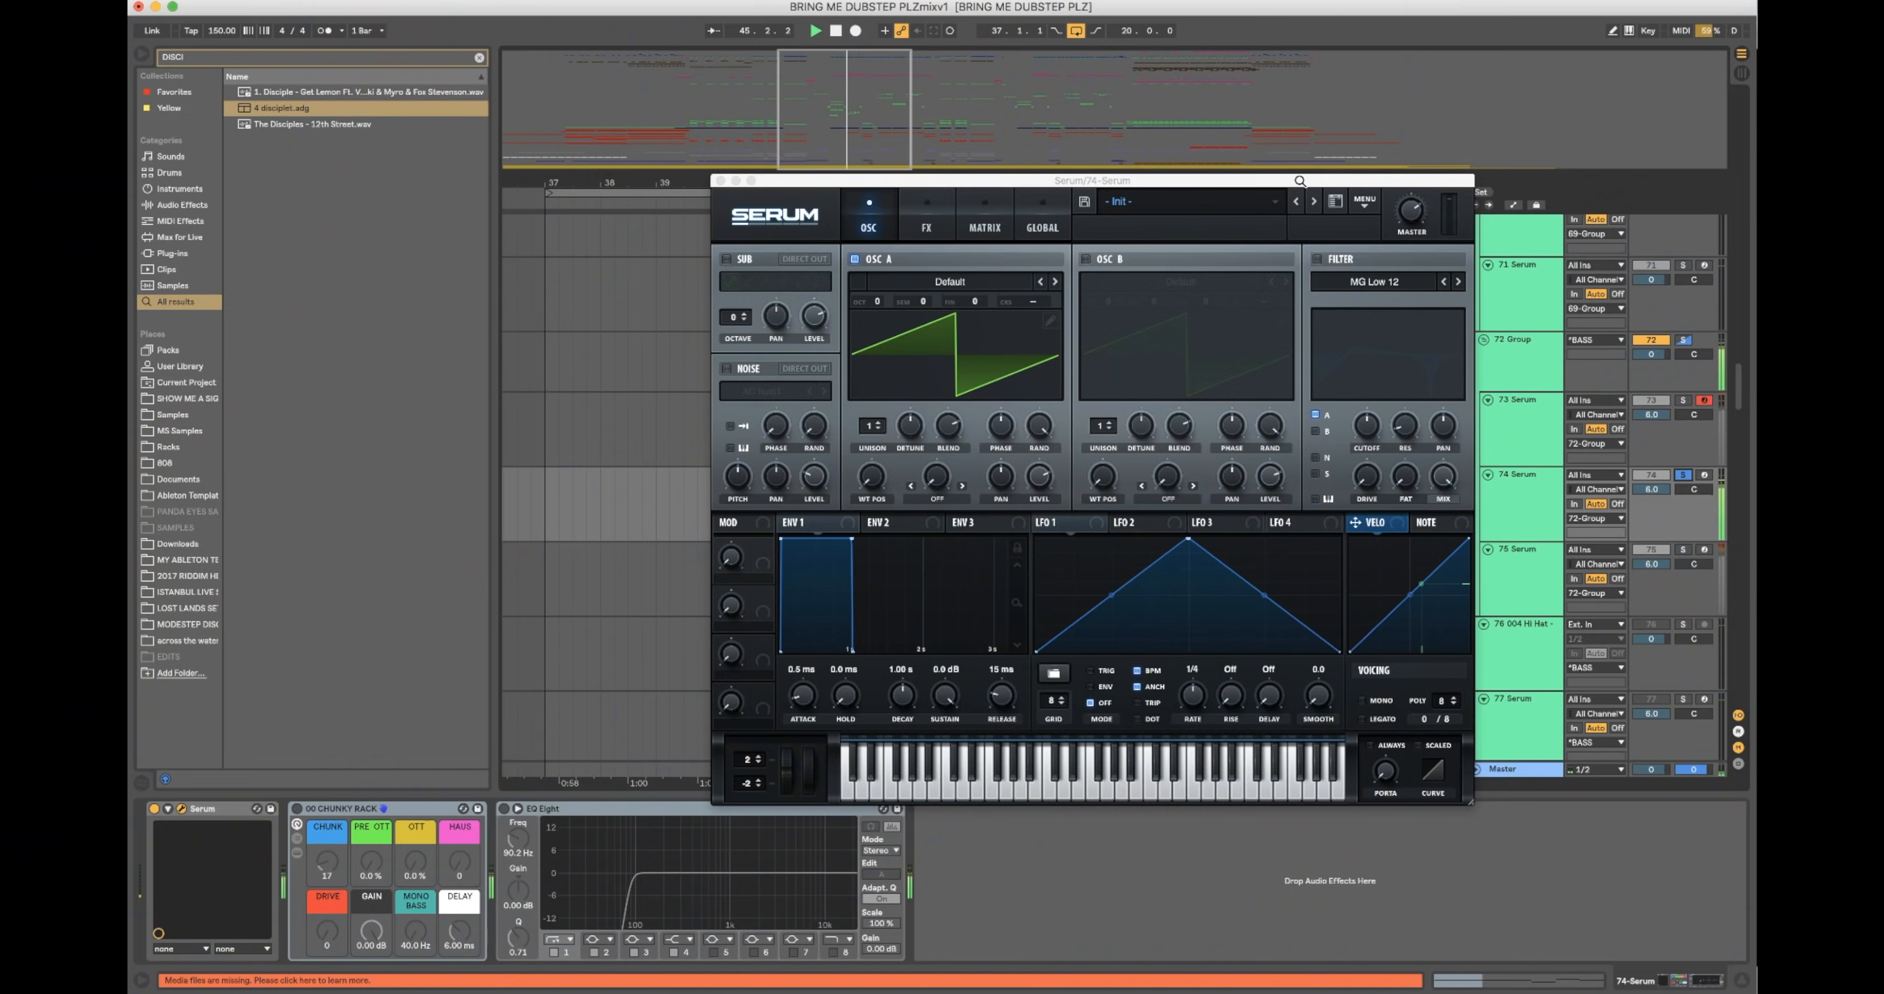
left_click_drag(1300, 181, 1322, 306)
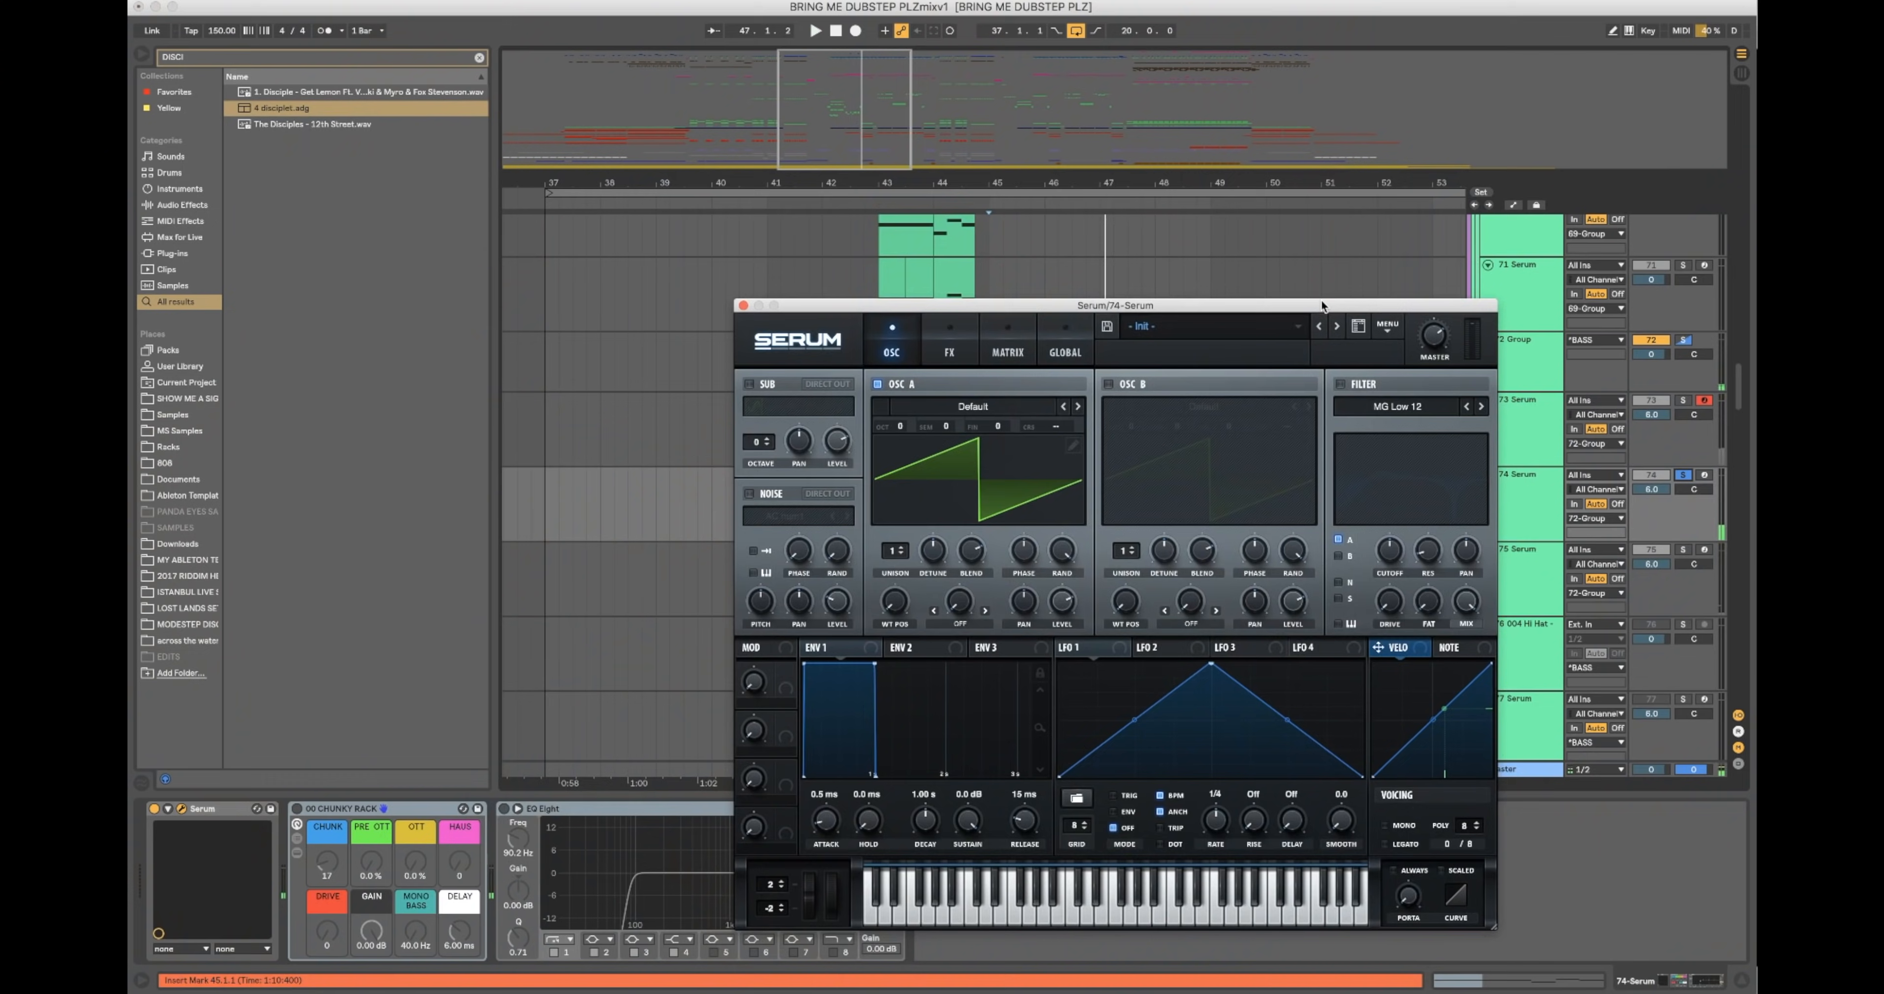
Step: Load the Seltsam wavetable into oscillator A, then enable oscillator B with Comb Party, both from JACKED TABLES
left_click(981, 410)
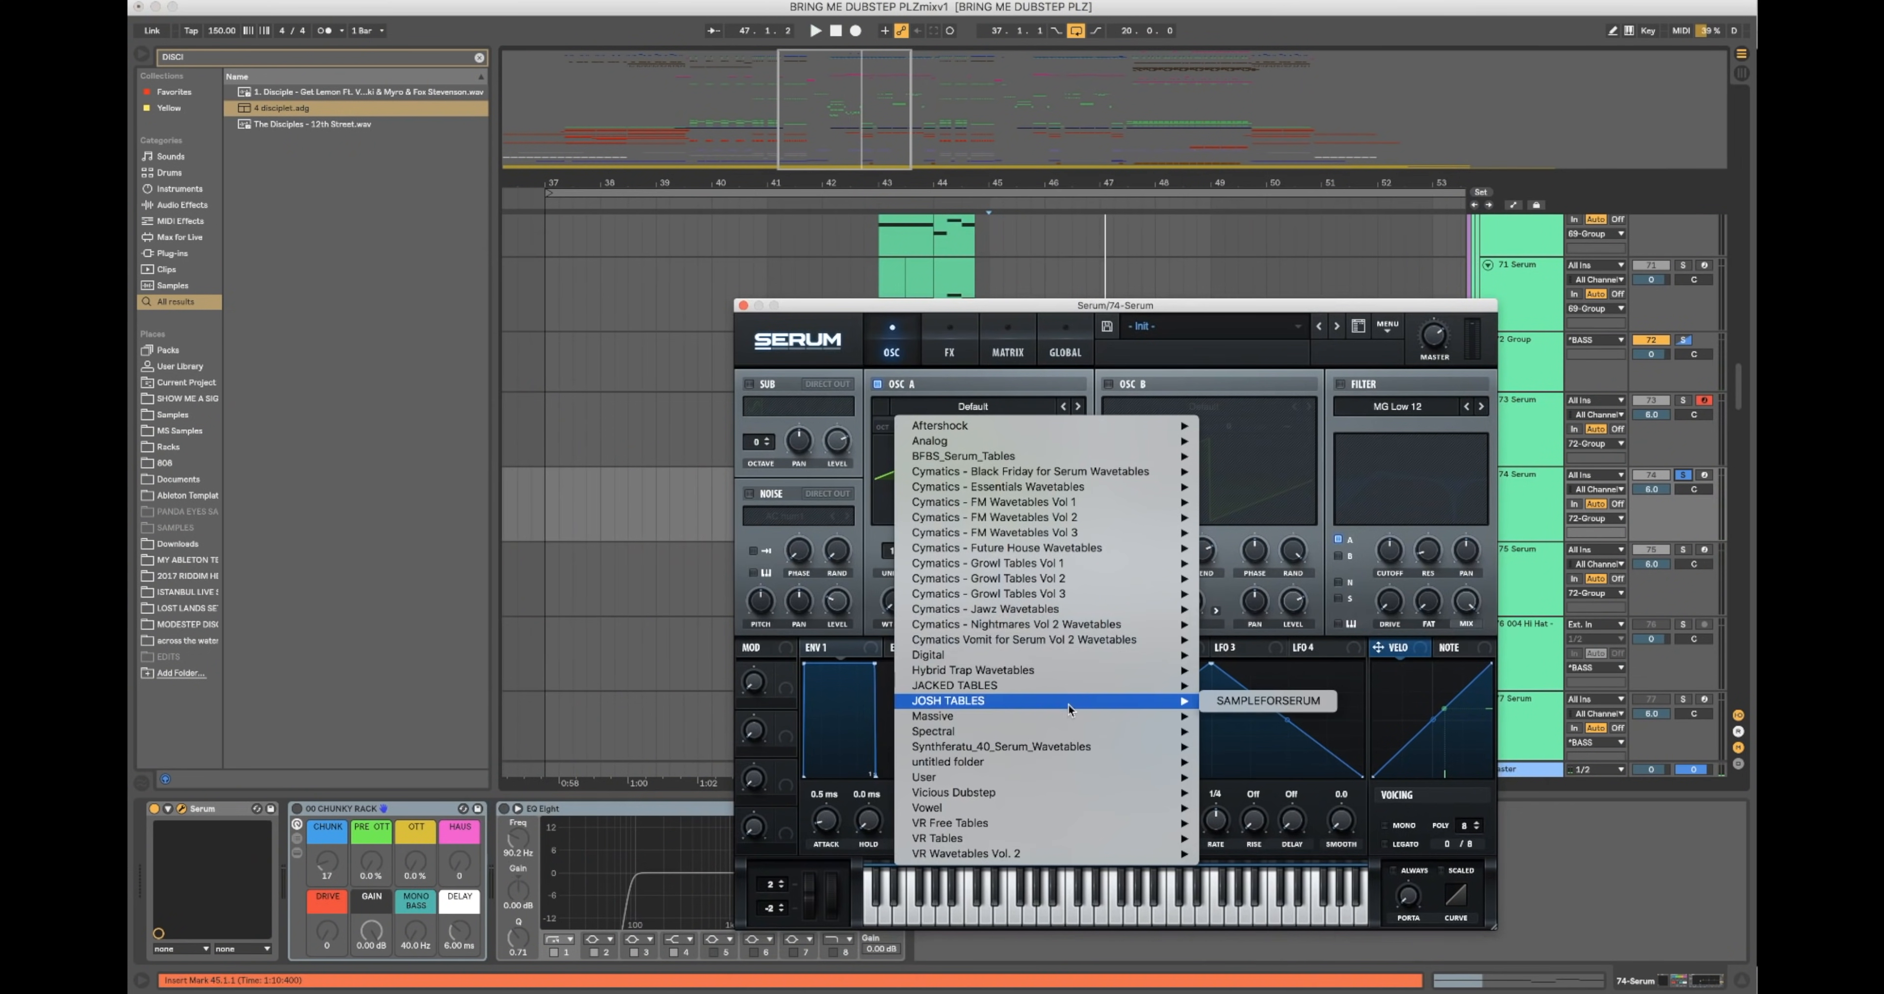
mouse_move(1068, 687)
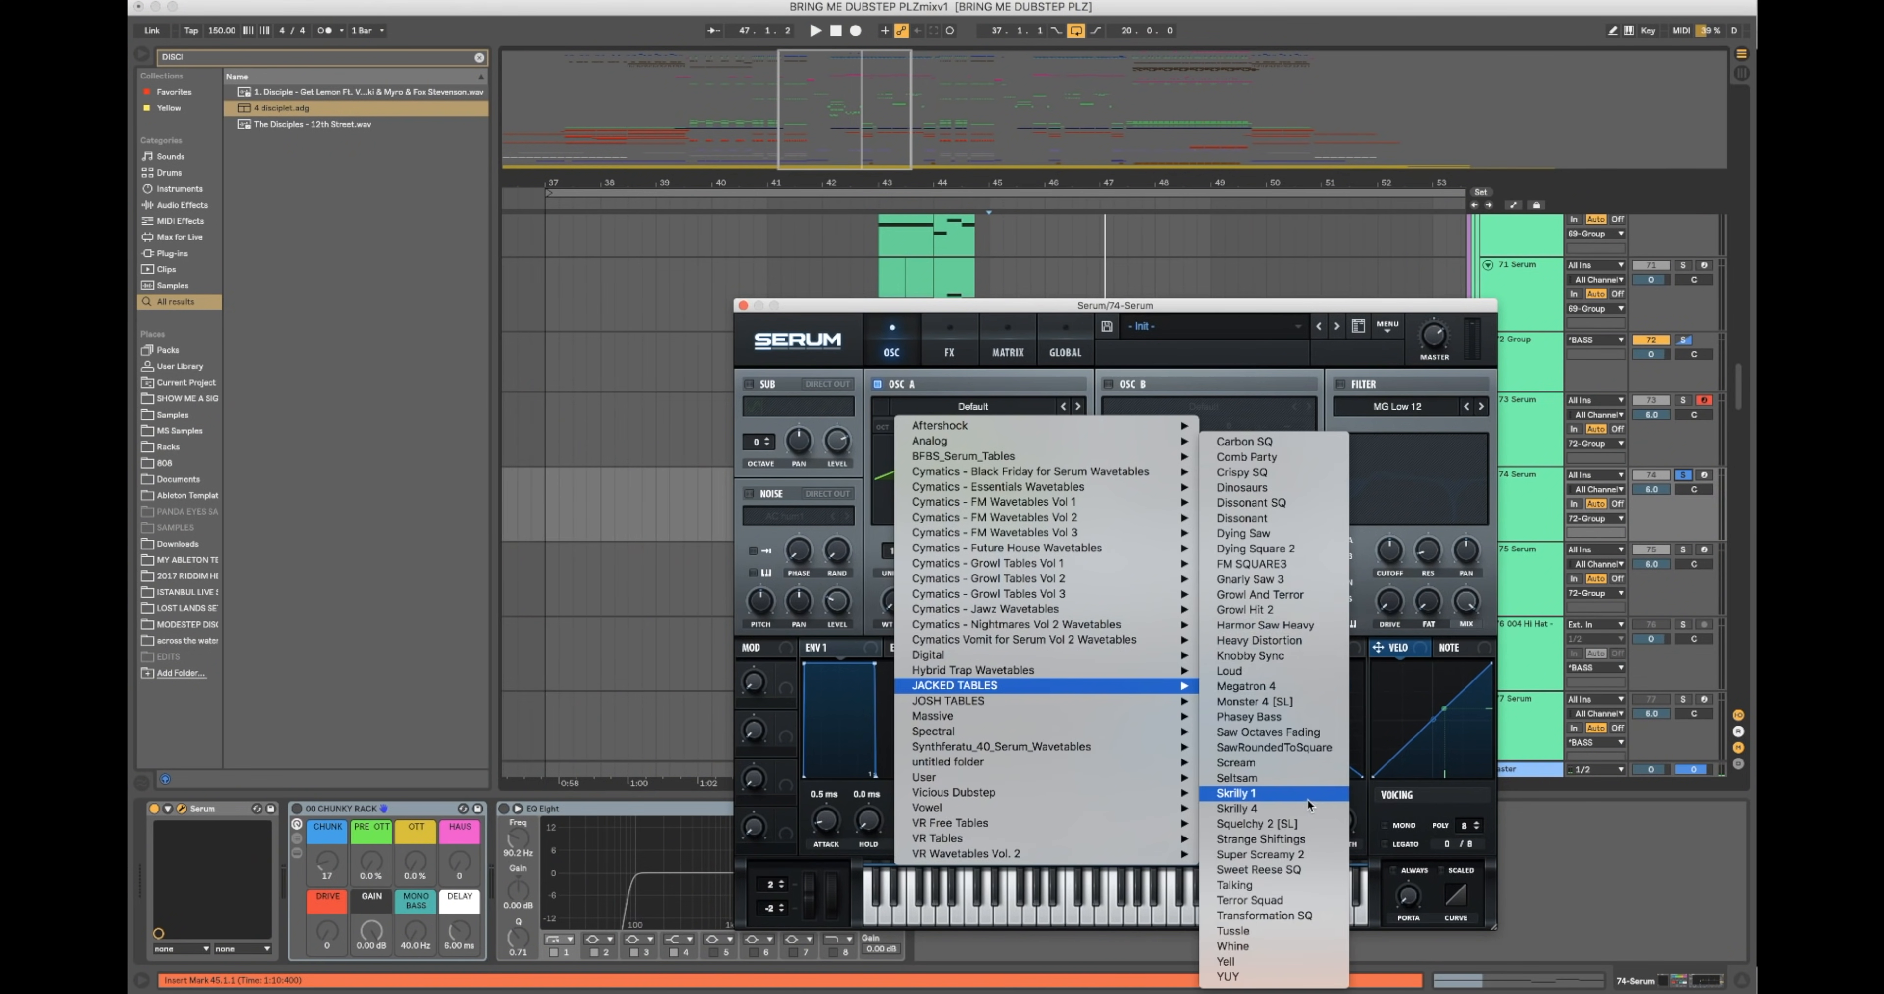
left_click(1303, 778)
left_click(1108, 384)
left_click(1179, 407)
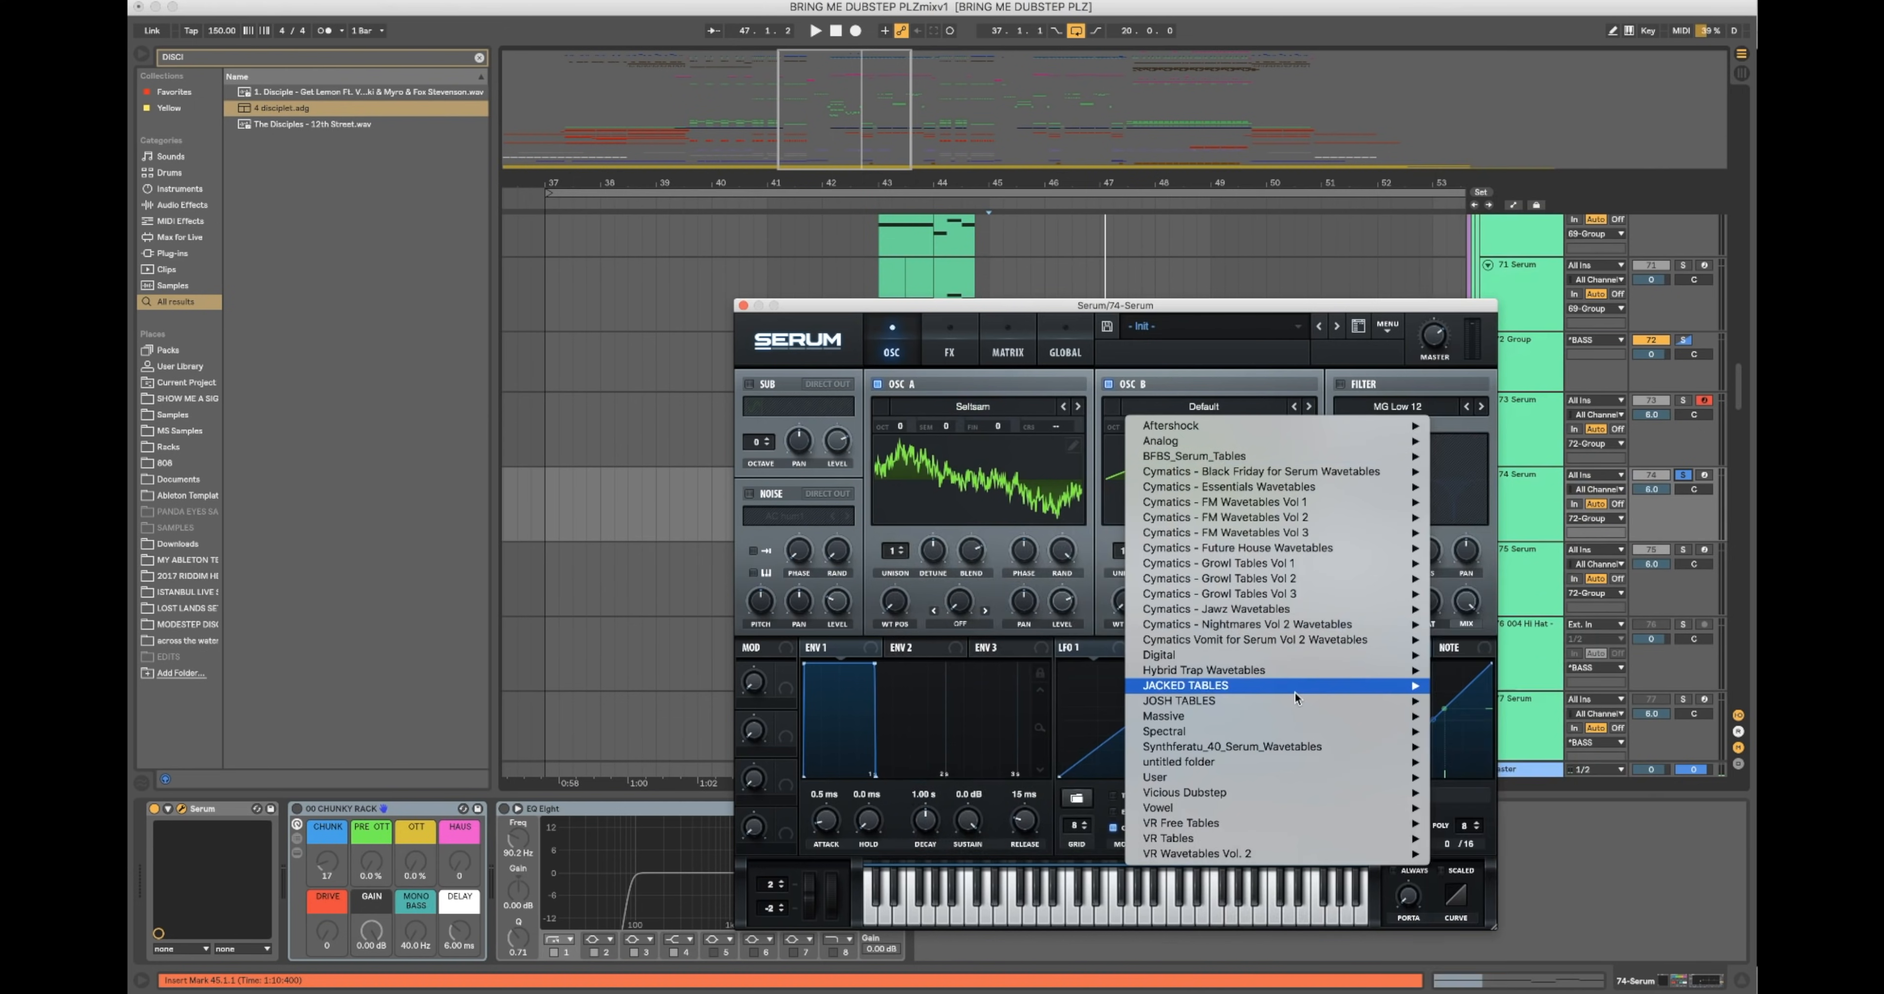
mouse_move(1295, 687)
left_click(1487, 460)
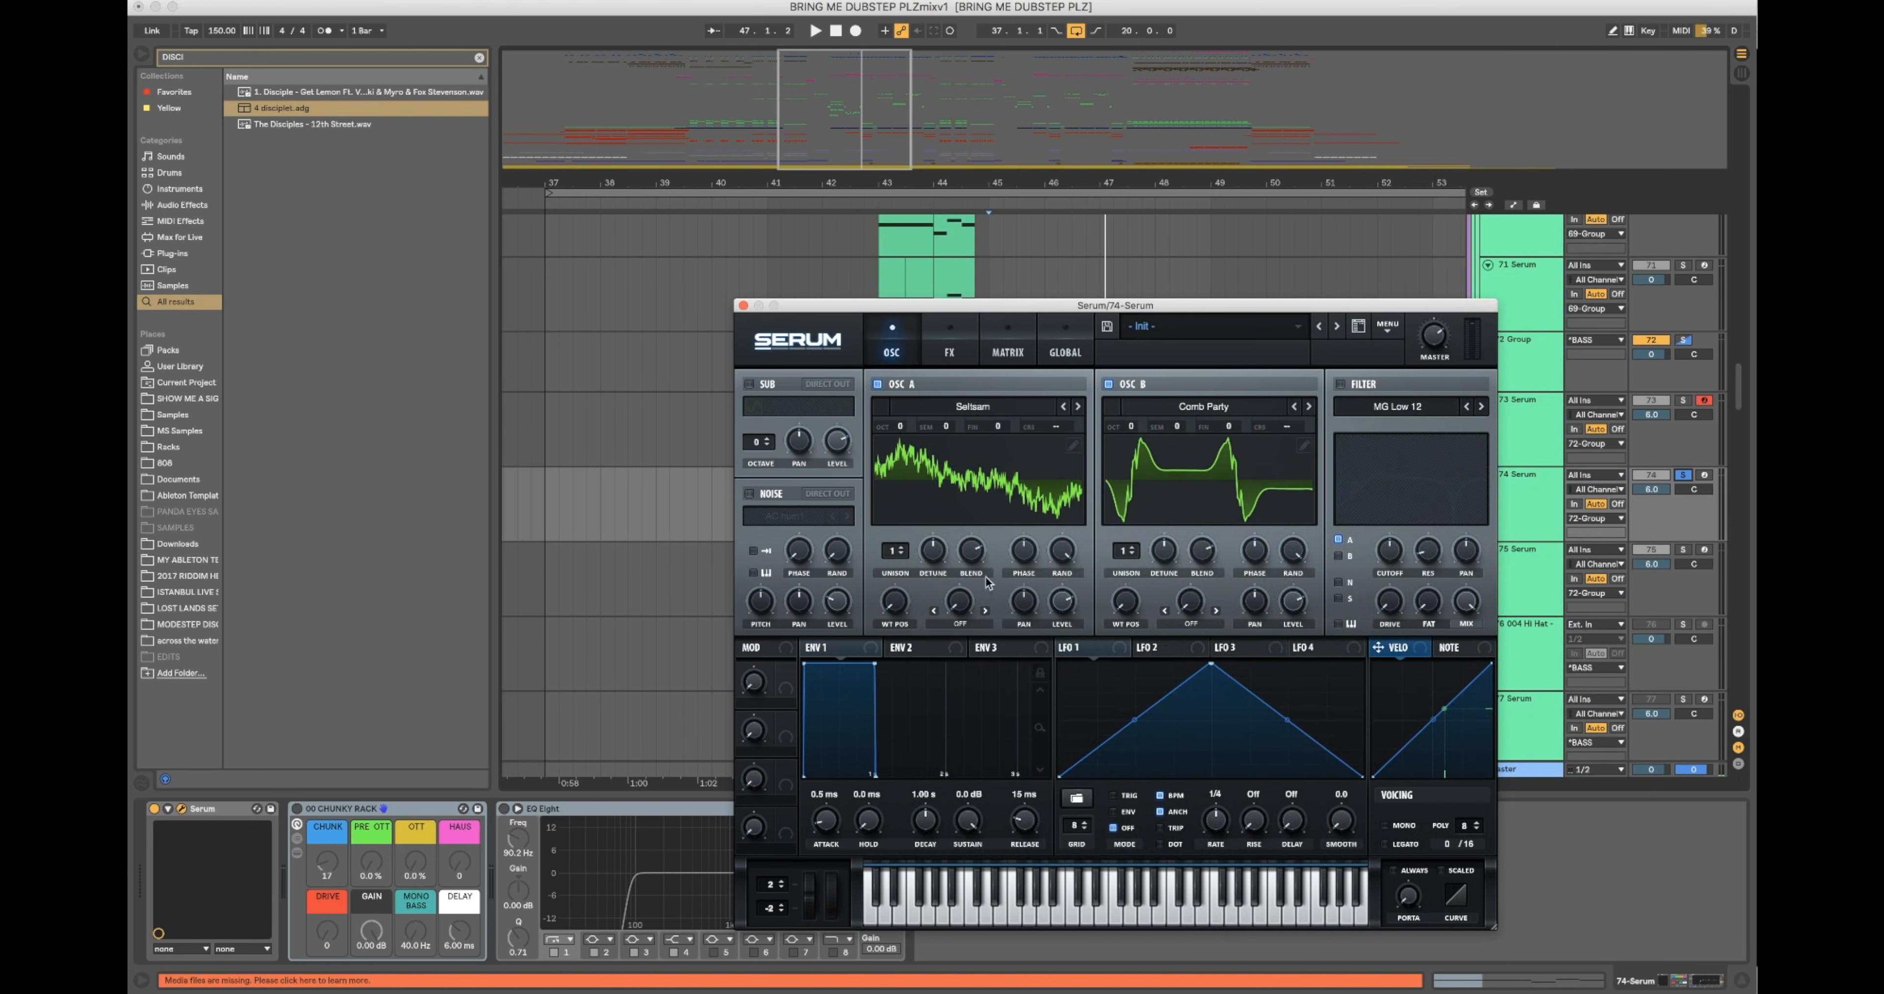
Step: Play the track 74 Serum clips from just before bar 45 to hear the two raw oscillators
left_click(1115, 295)
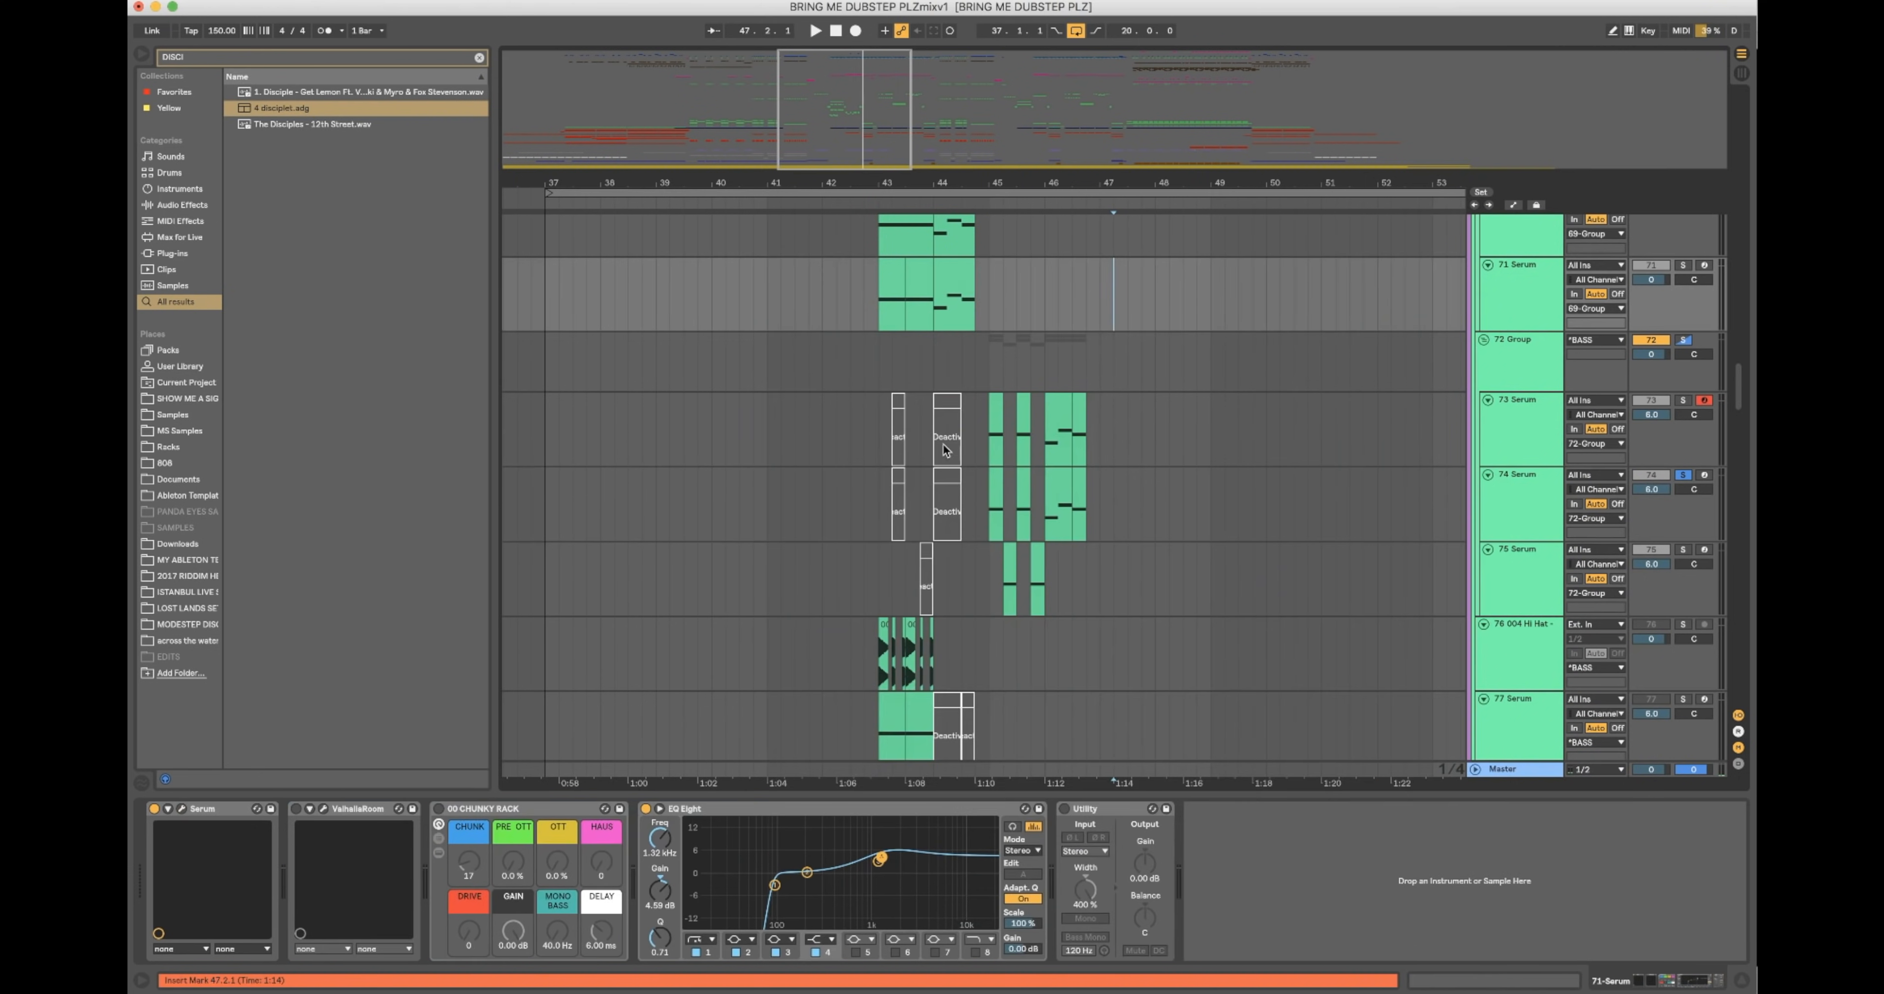
left_click(975, 499)
key("space")
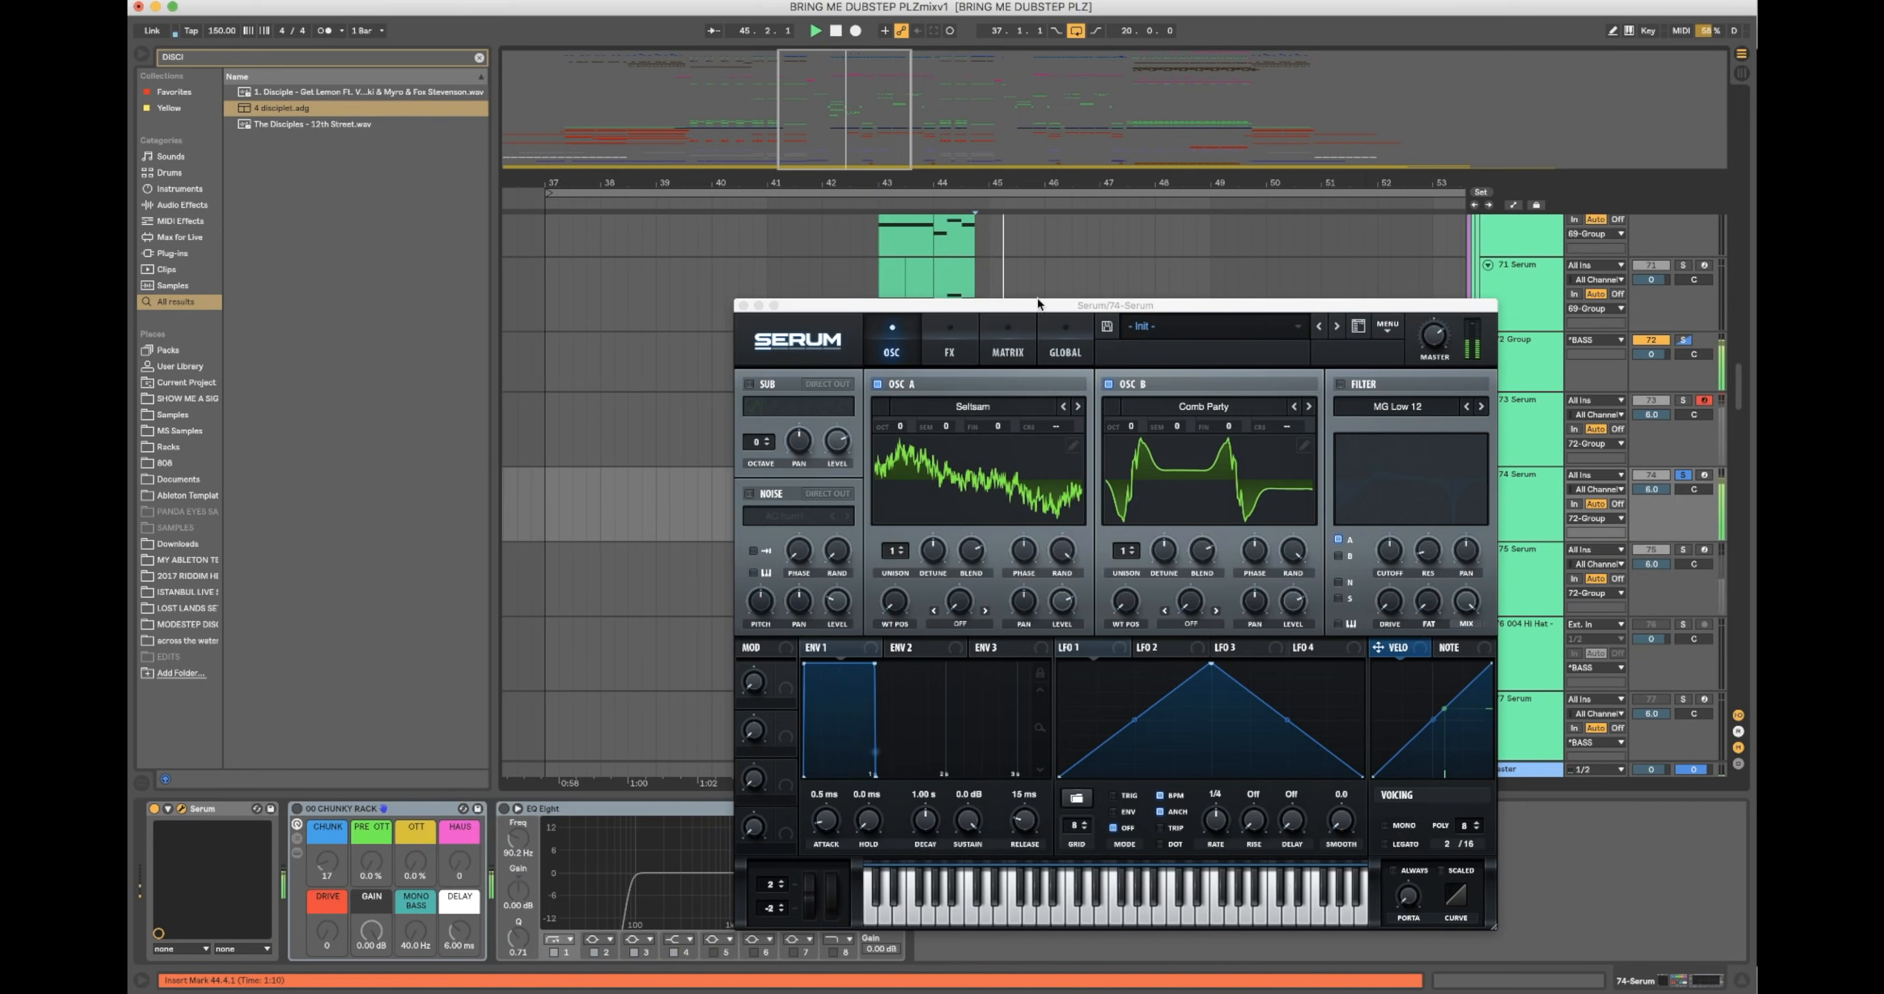
left_click_drag(1035, 304, 476, 310)
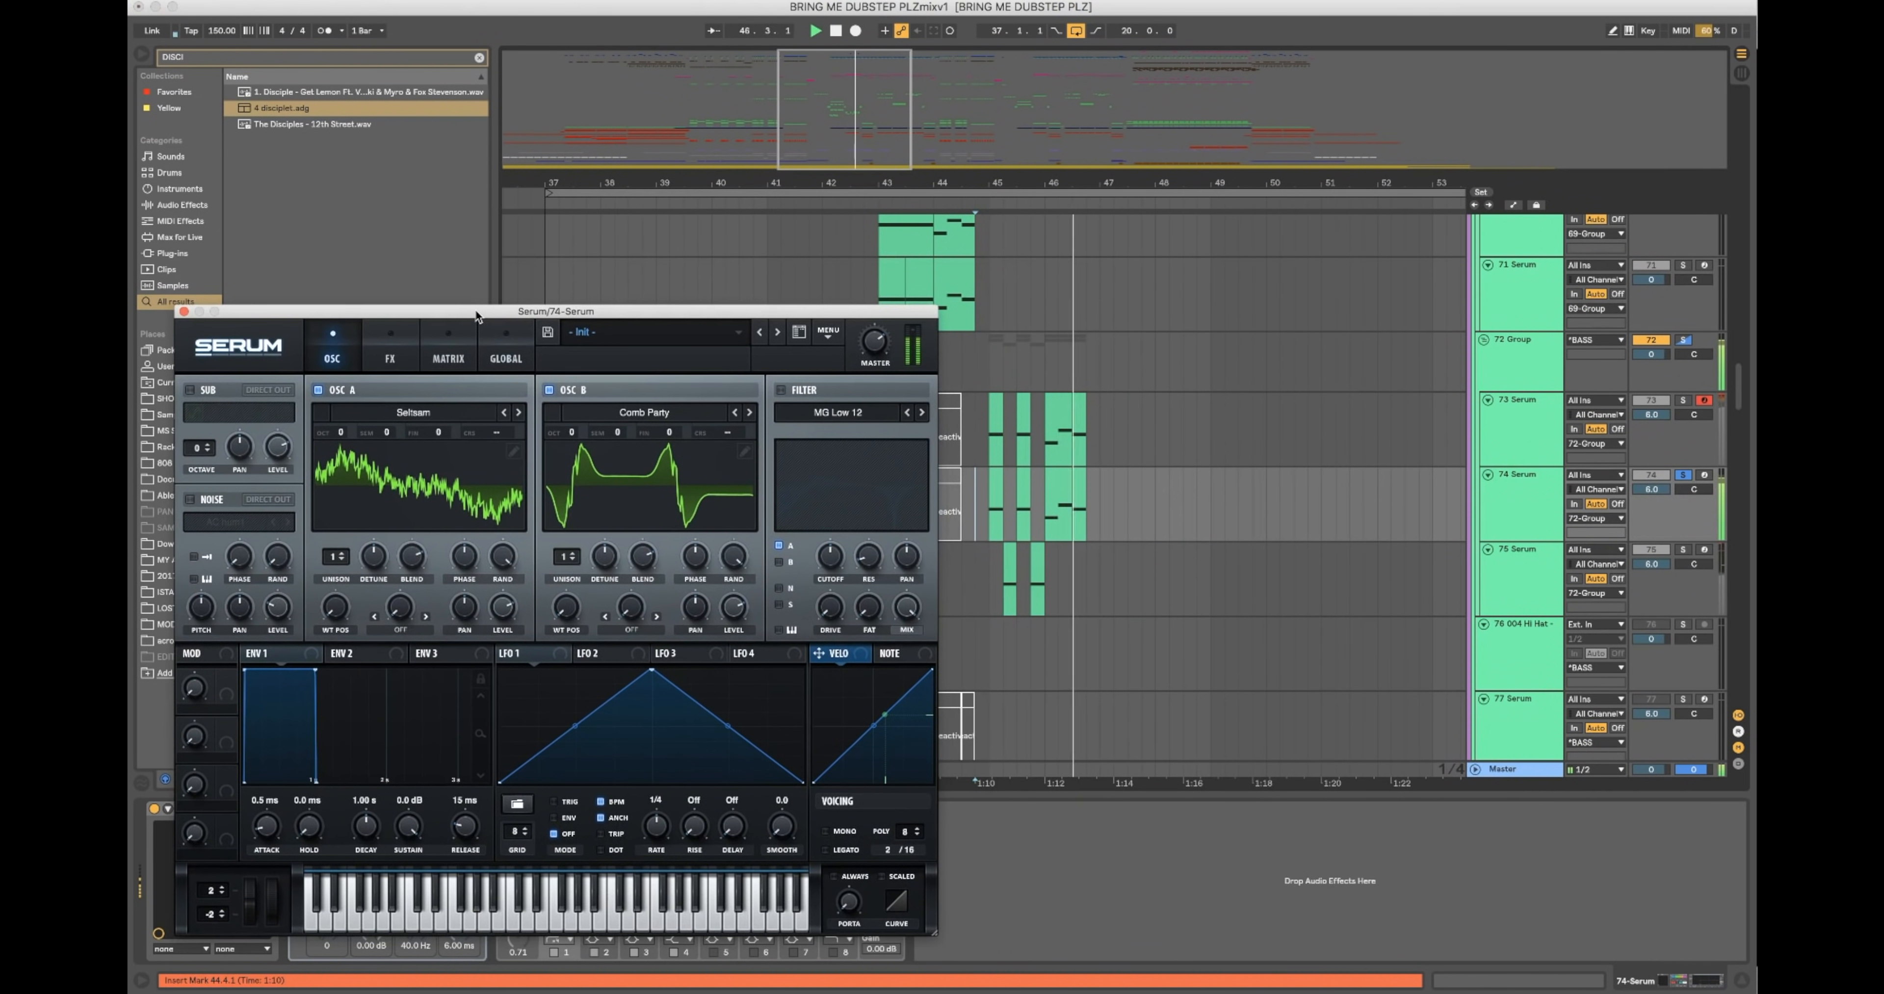
left_click(982, 490)
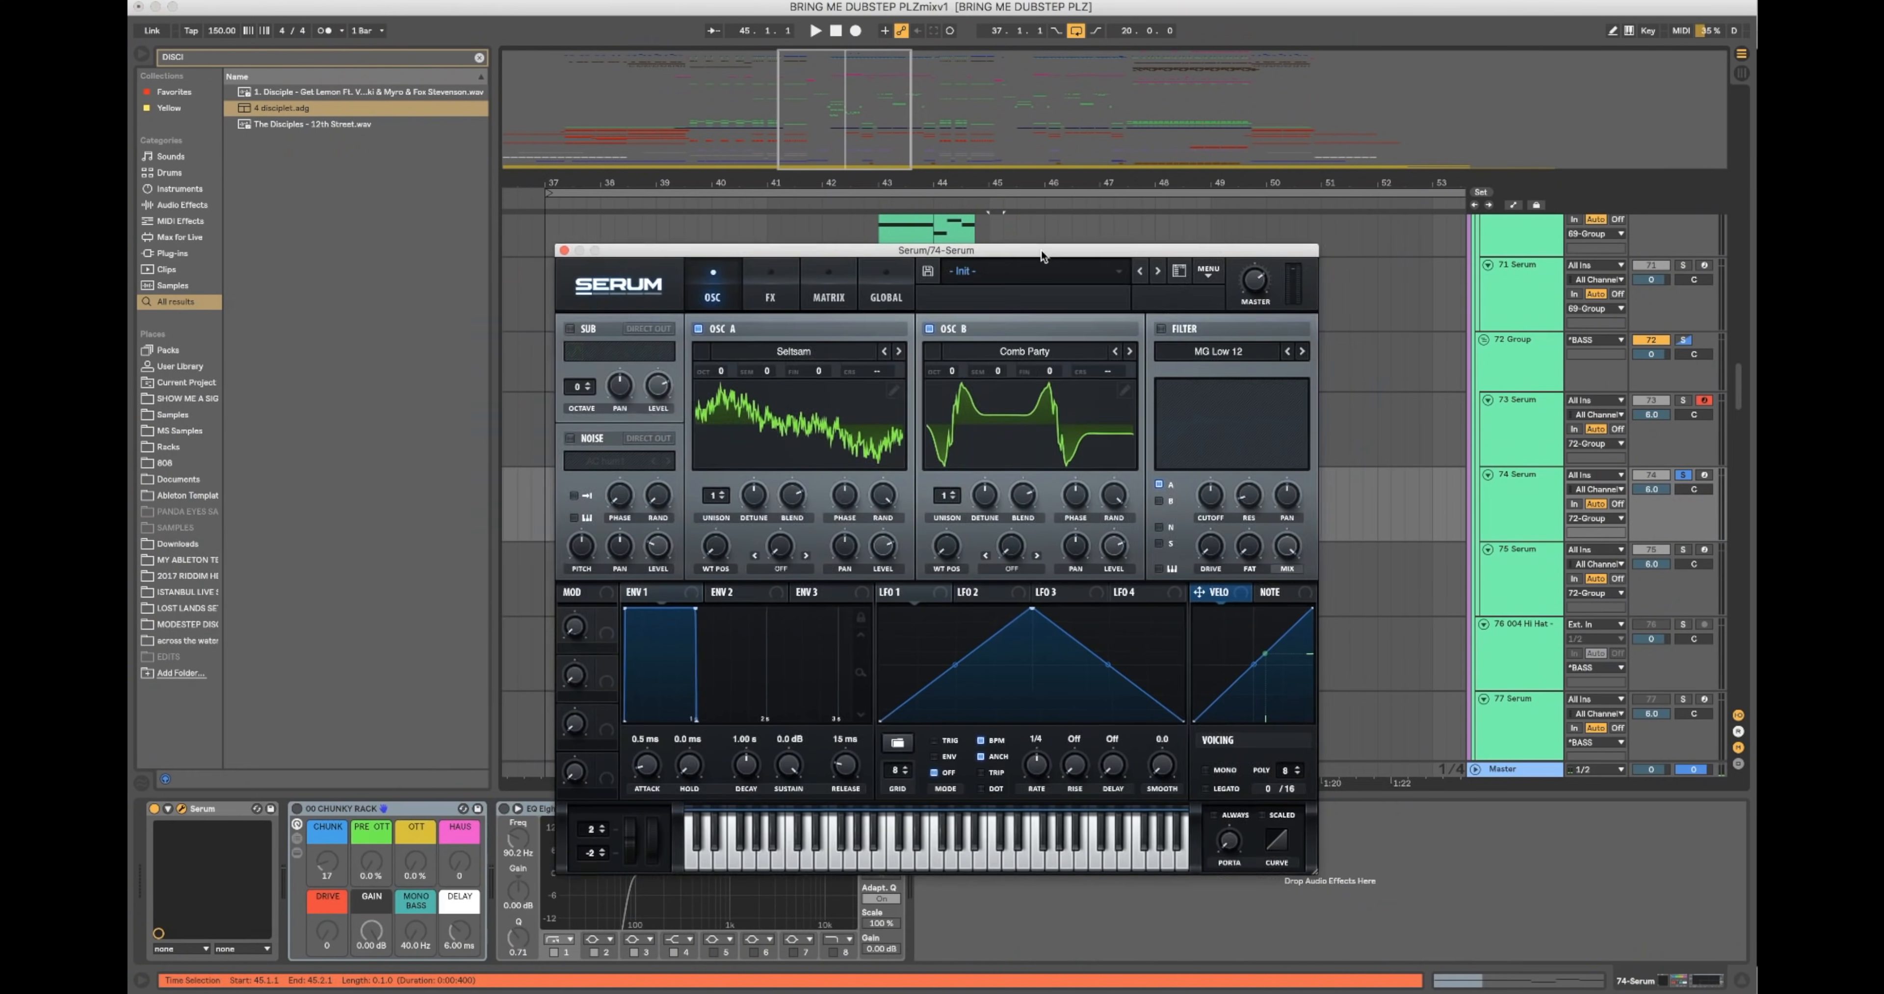
left_click_drag(1041, 250, 1149, 181)
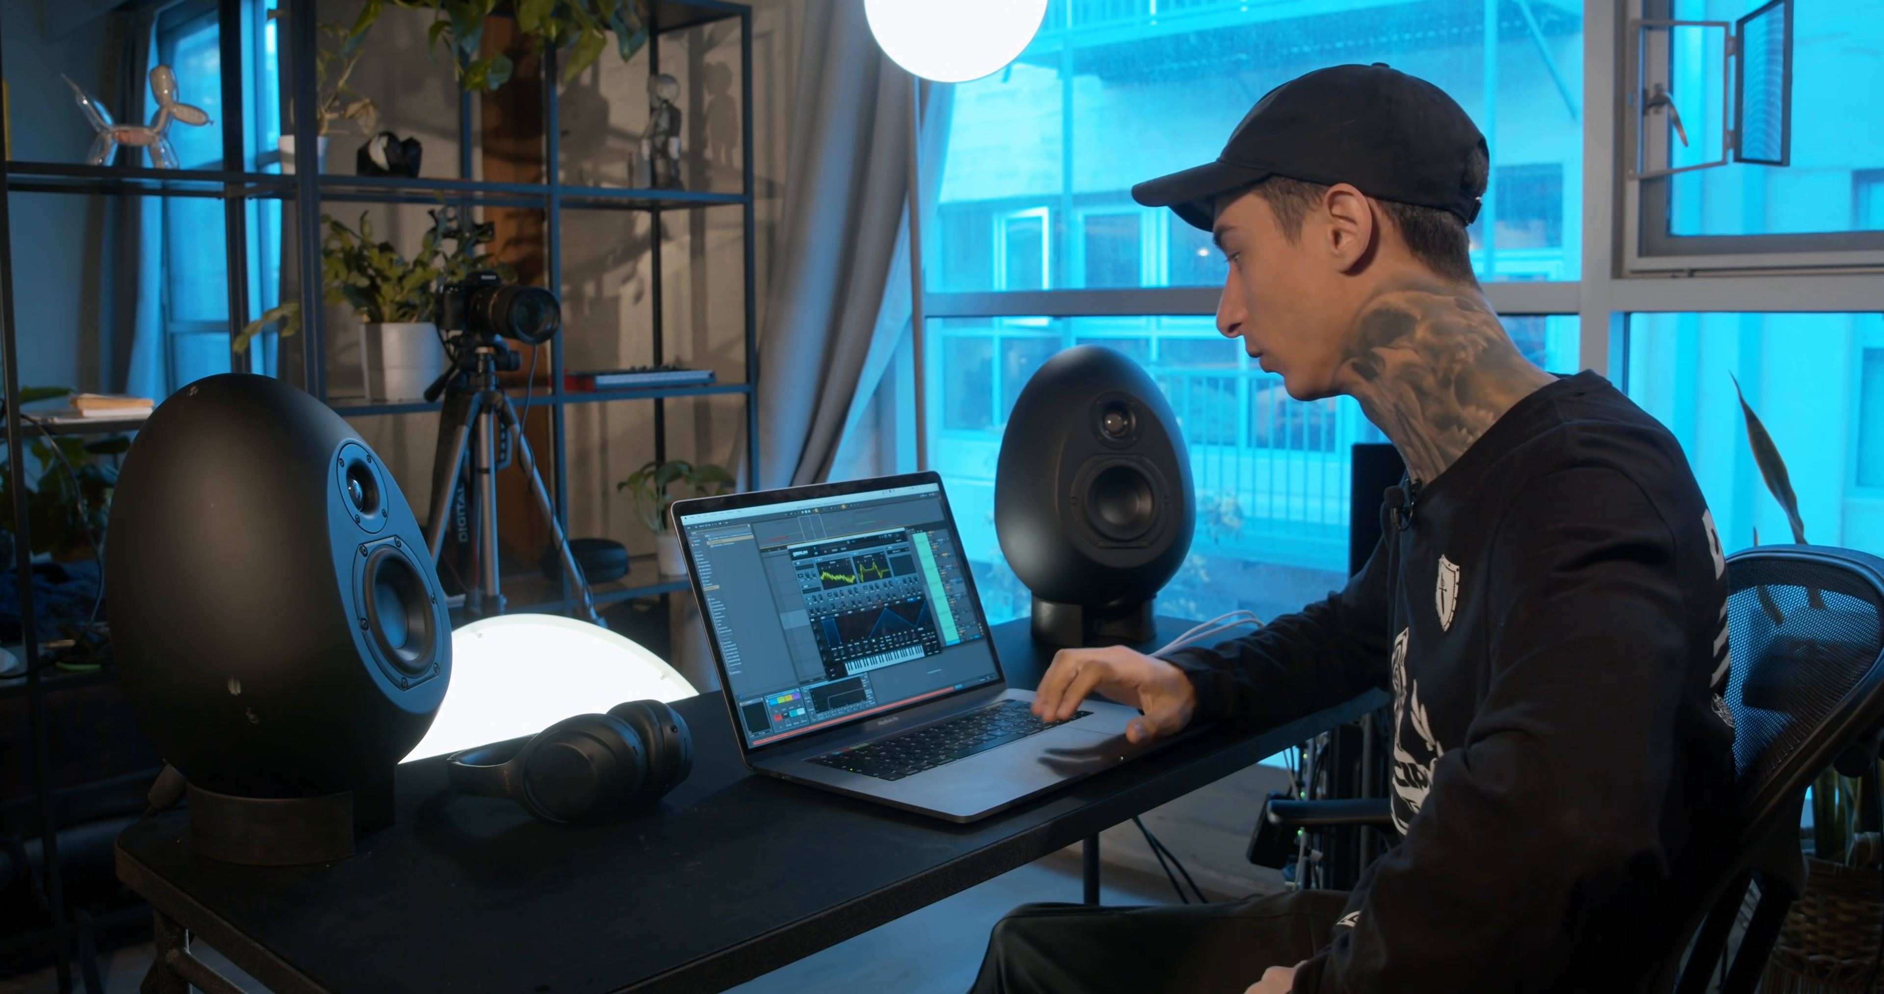
left_click_drag(846, 538, 852, 518)
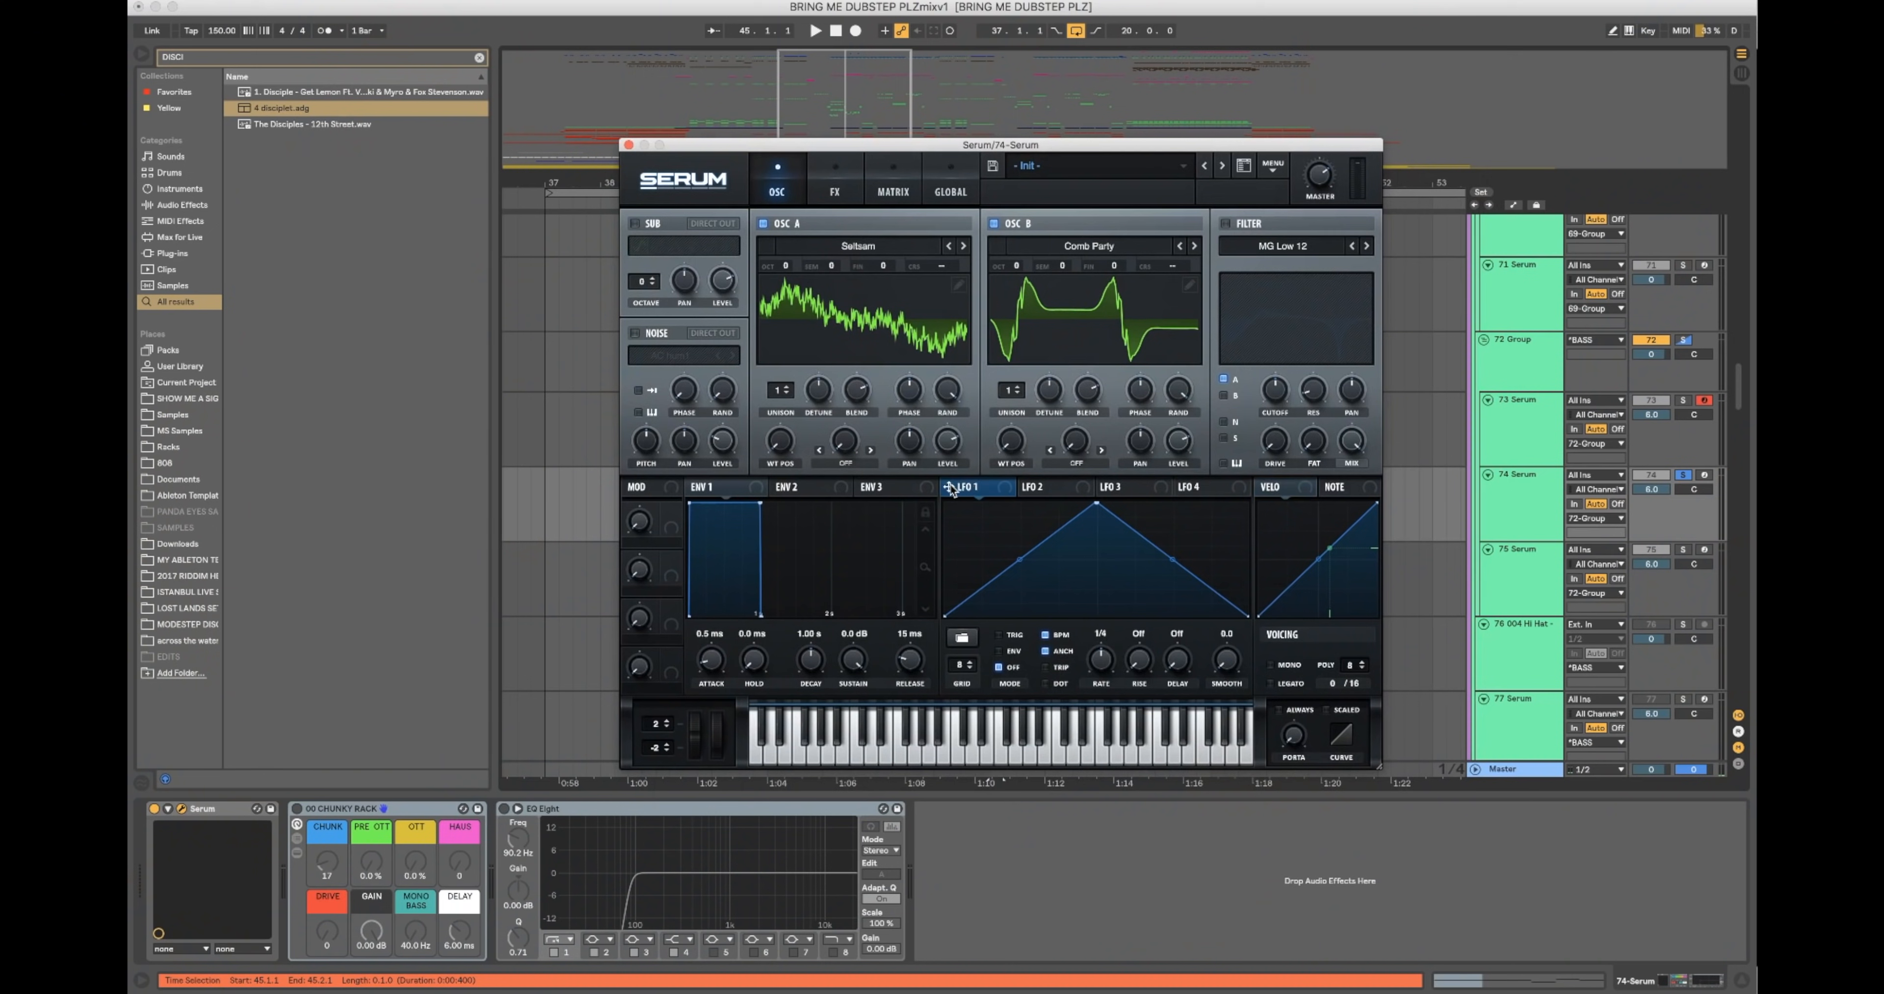
Step: Assign LFO 1 to modulate the levels of oscillators A and B
left_click_drag(951, 484, 944, 246)
left_click_drag(948, 494, 1165, 205)
Step: Set oscillator A's warp mode to FM (from B) and modulate the warp amount with LFO 1
left_click(847, 462)
left_click(870, 760)
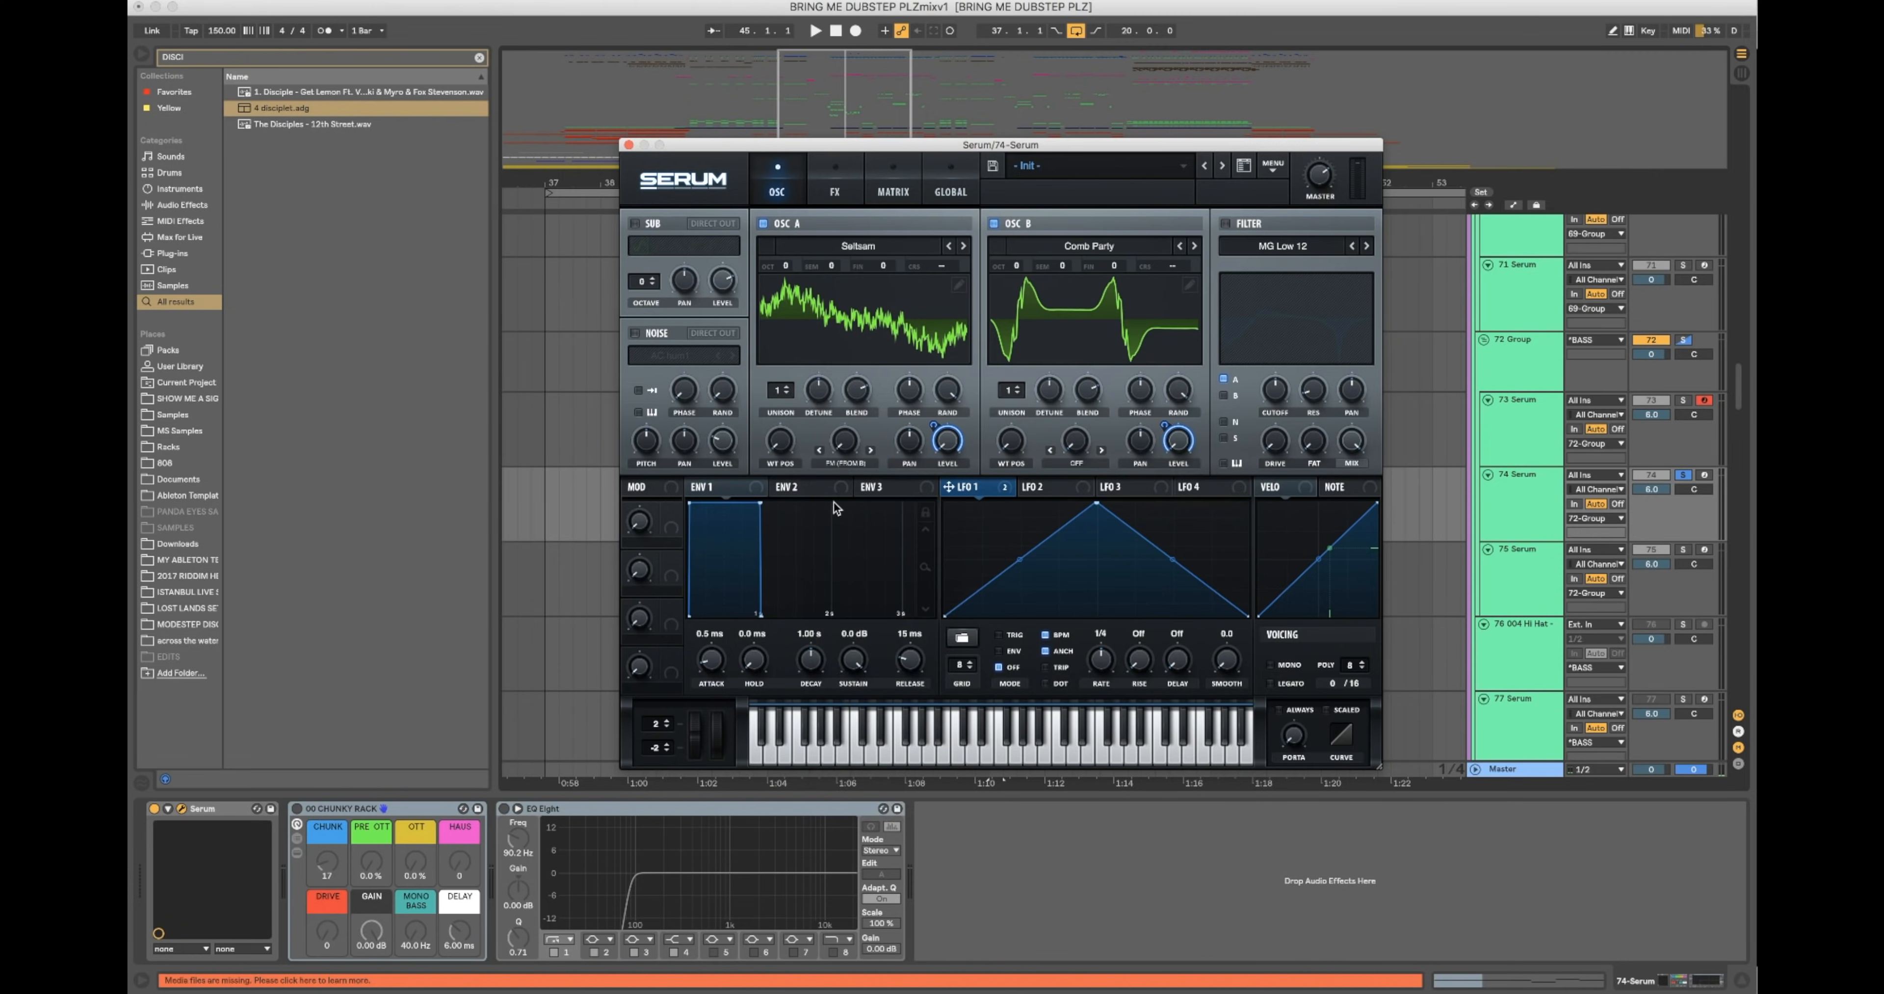
left_click_drag(964, 490, 848, 325)
Step: Enable the filter for both oscillators and set its type to HP 12 from the Multi category
left_click(1227, 223)
left_click(1306, 247)
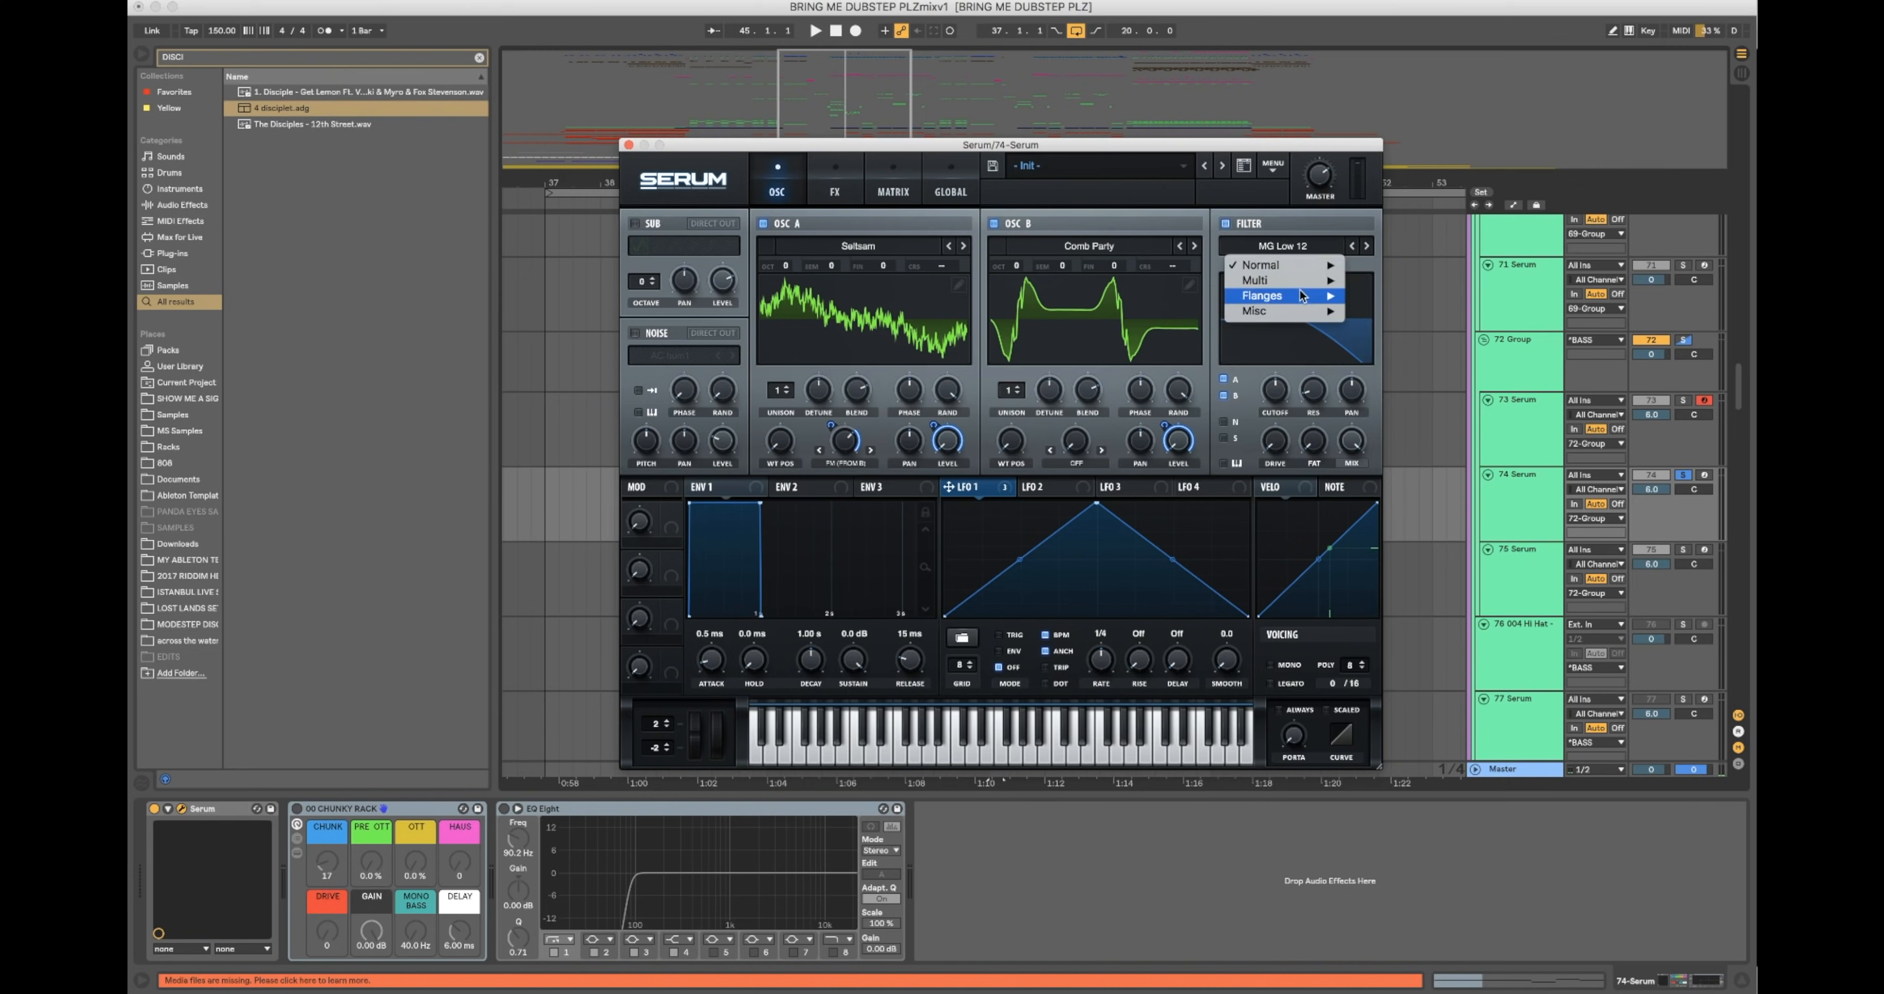
mouse_move(1309, 280)
left_click(1378, 372)
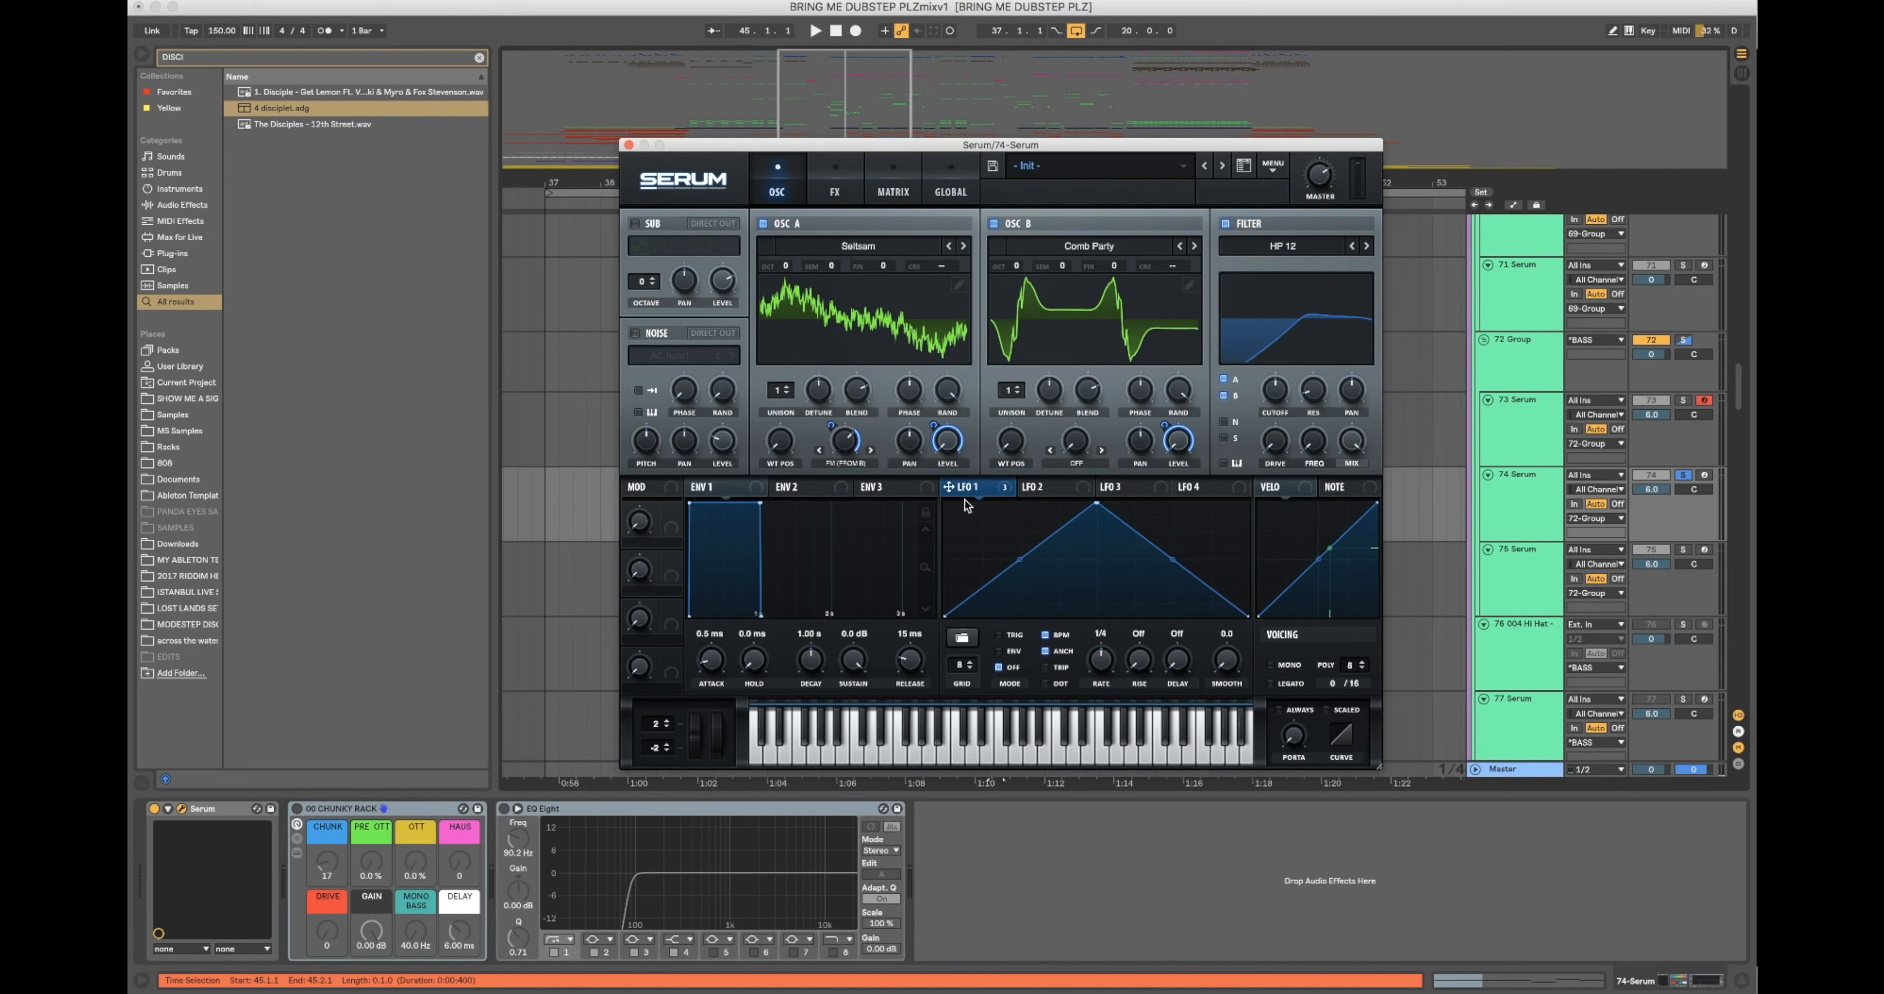
Step: Modulate the filter cutoff with LFO 1 from a base of 8 Hz, and set the resonance to about 28%
left_click_drag(953, 492, 1274, 390)
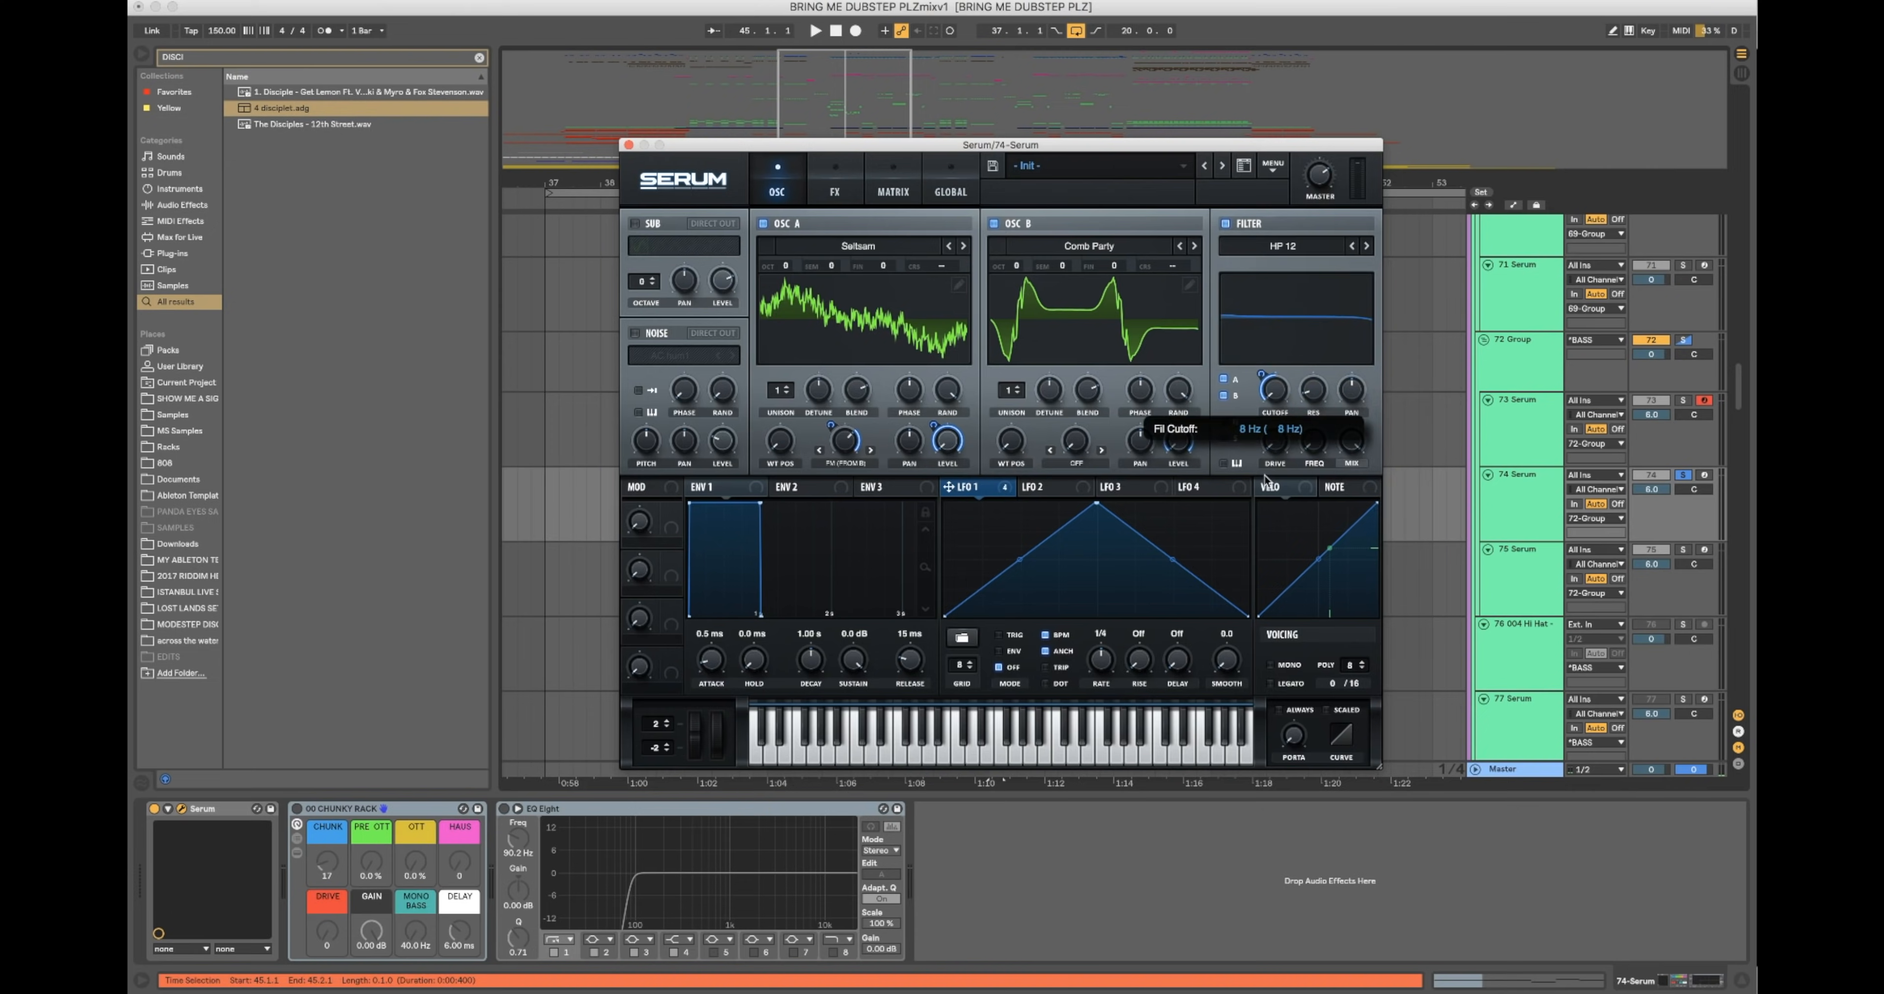
left_click_drag(1257, 374, 1322, 376)
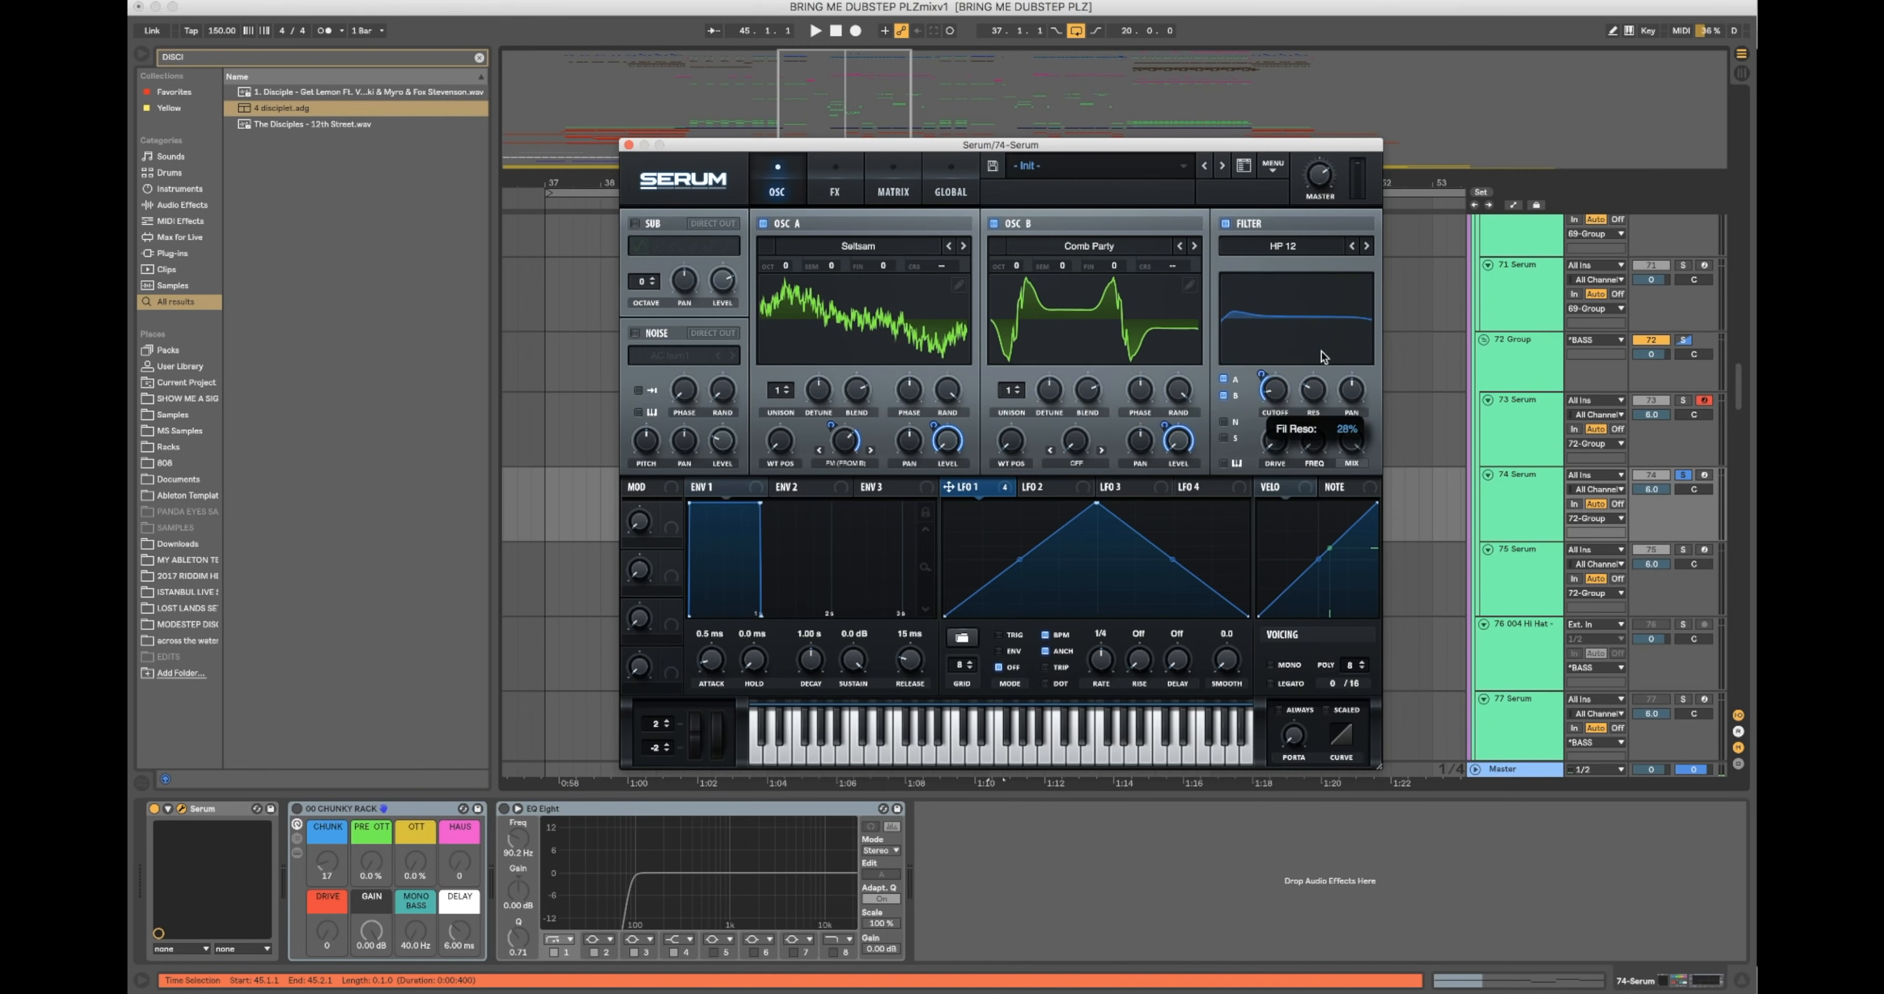
Step: Modulate the filter's Freq control with LFO 1 and play the clips to audition the patch
left_click_drag(948, 489, 1302, 479)
left_click_drag(1302, 543, 1303, 543)
mouse_move(1311, 444)
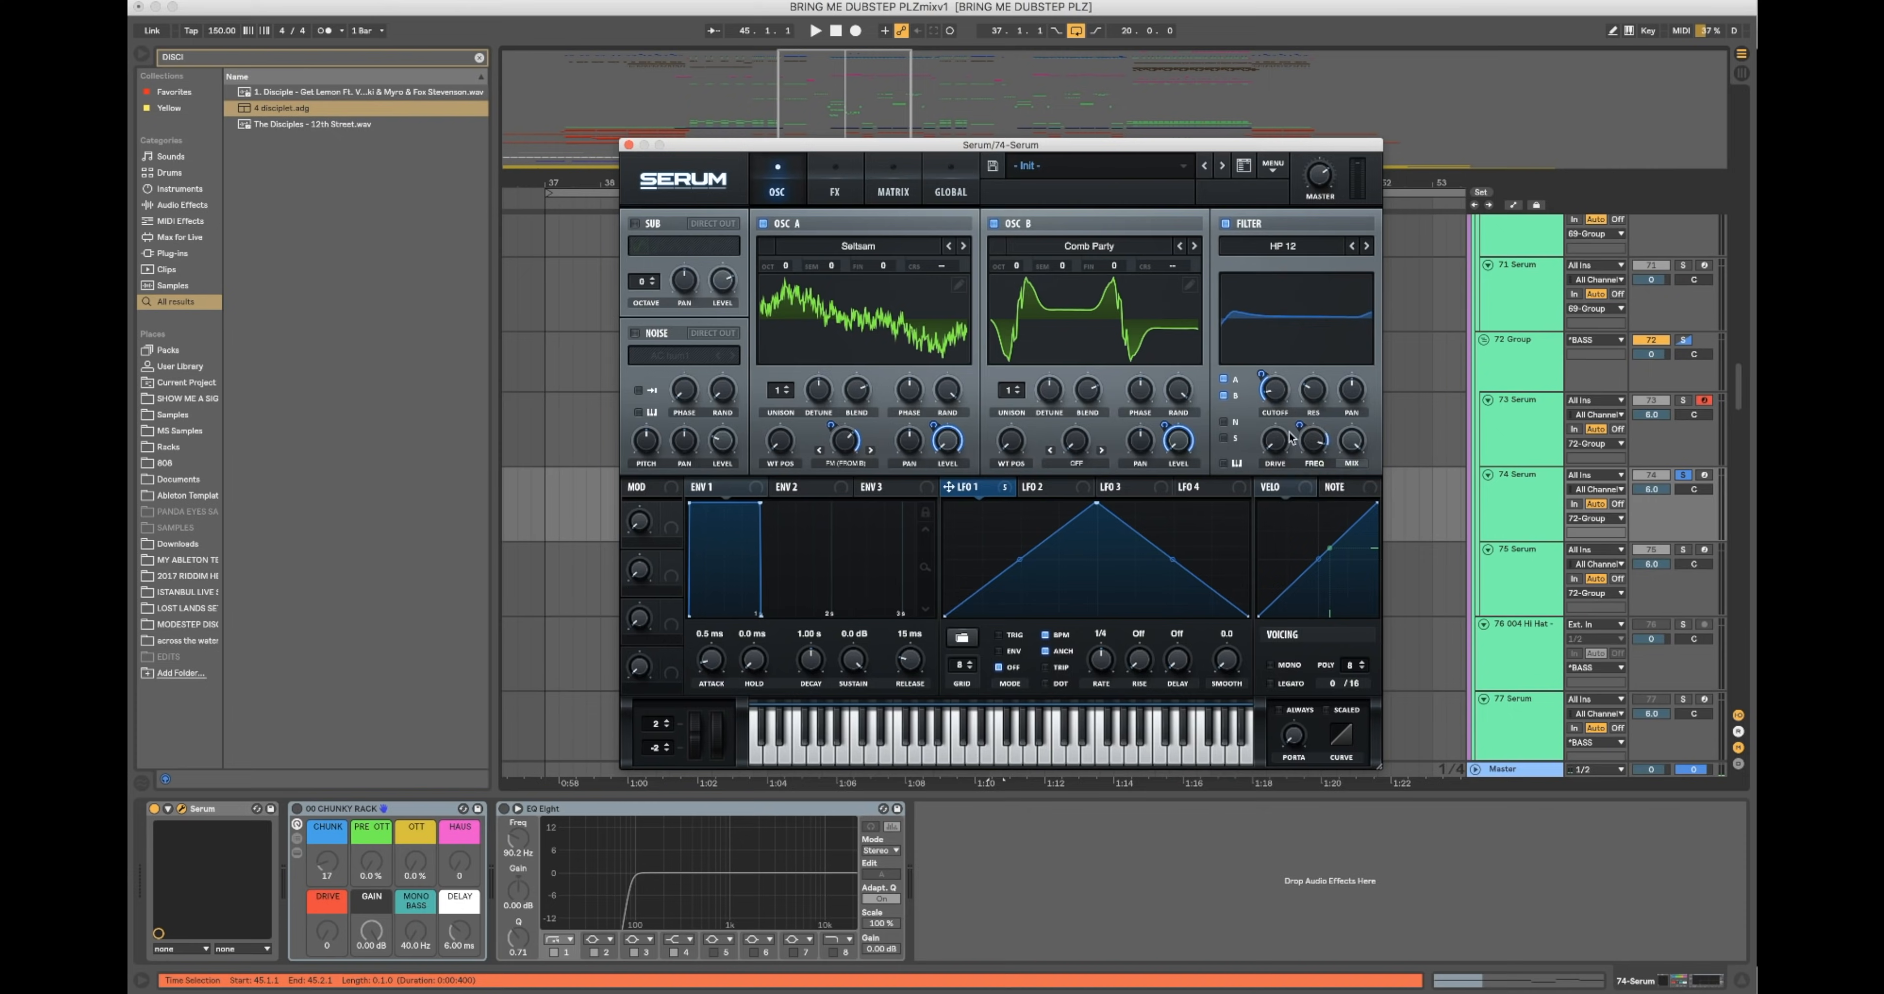
key("space")
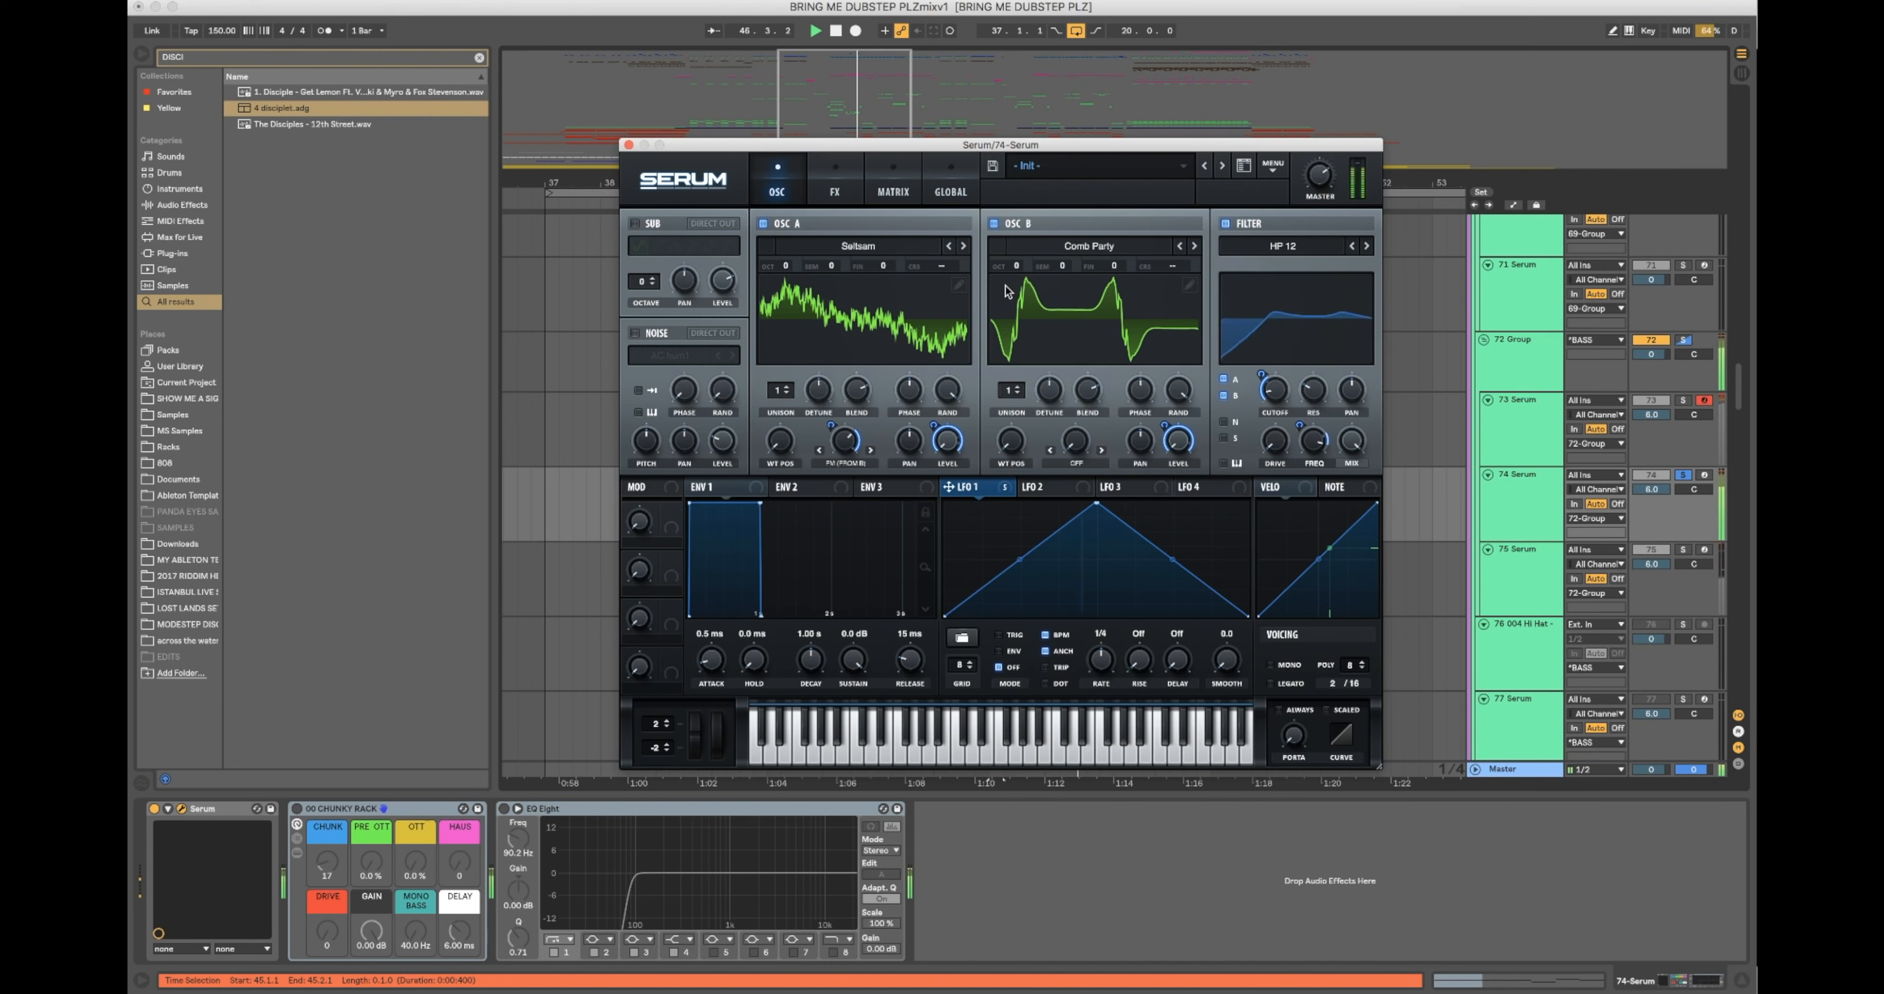
mouse_move(849, 439)
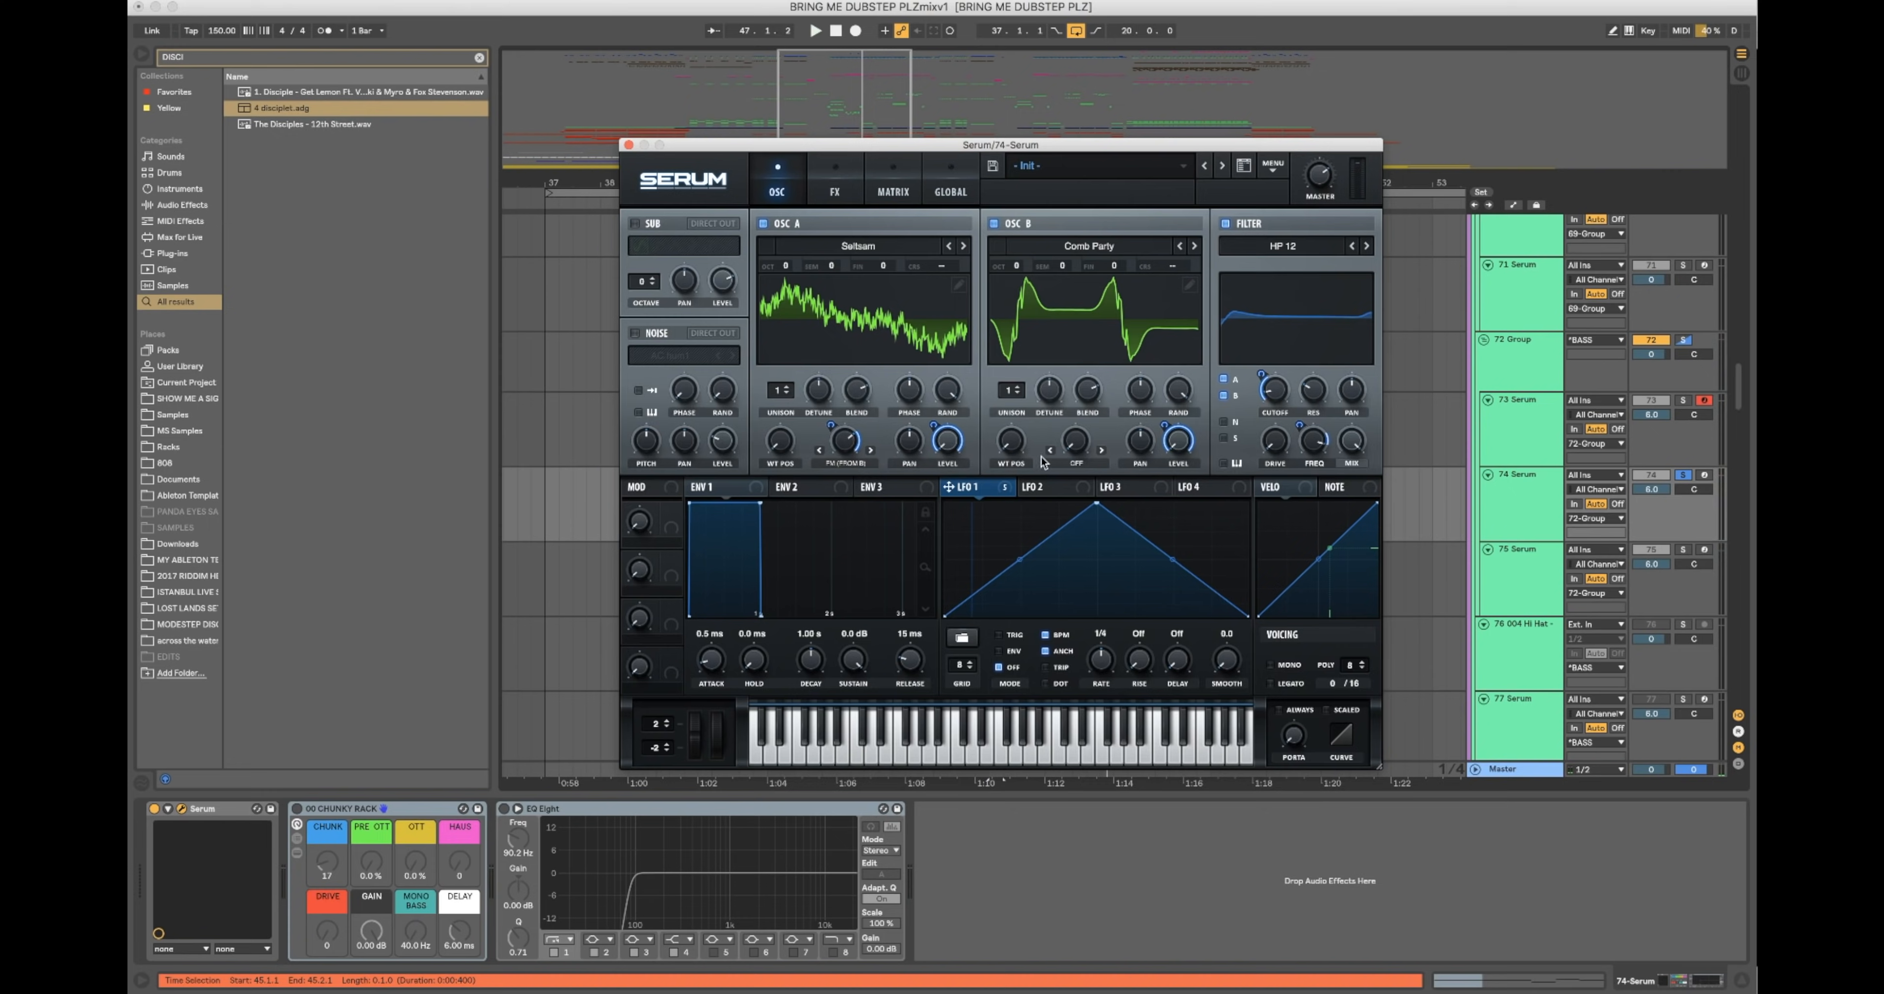
Step: Reshape LFO 2 into a steep initial rise followed by a slow climb to the end
left_click(1038, 493)
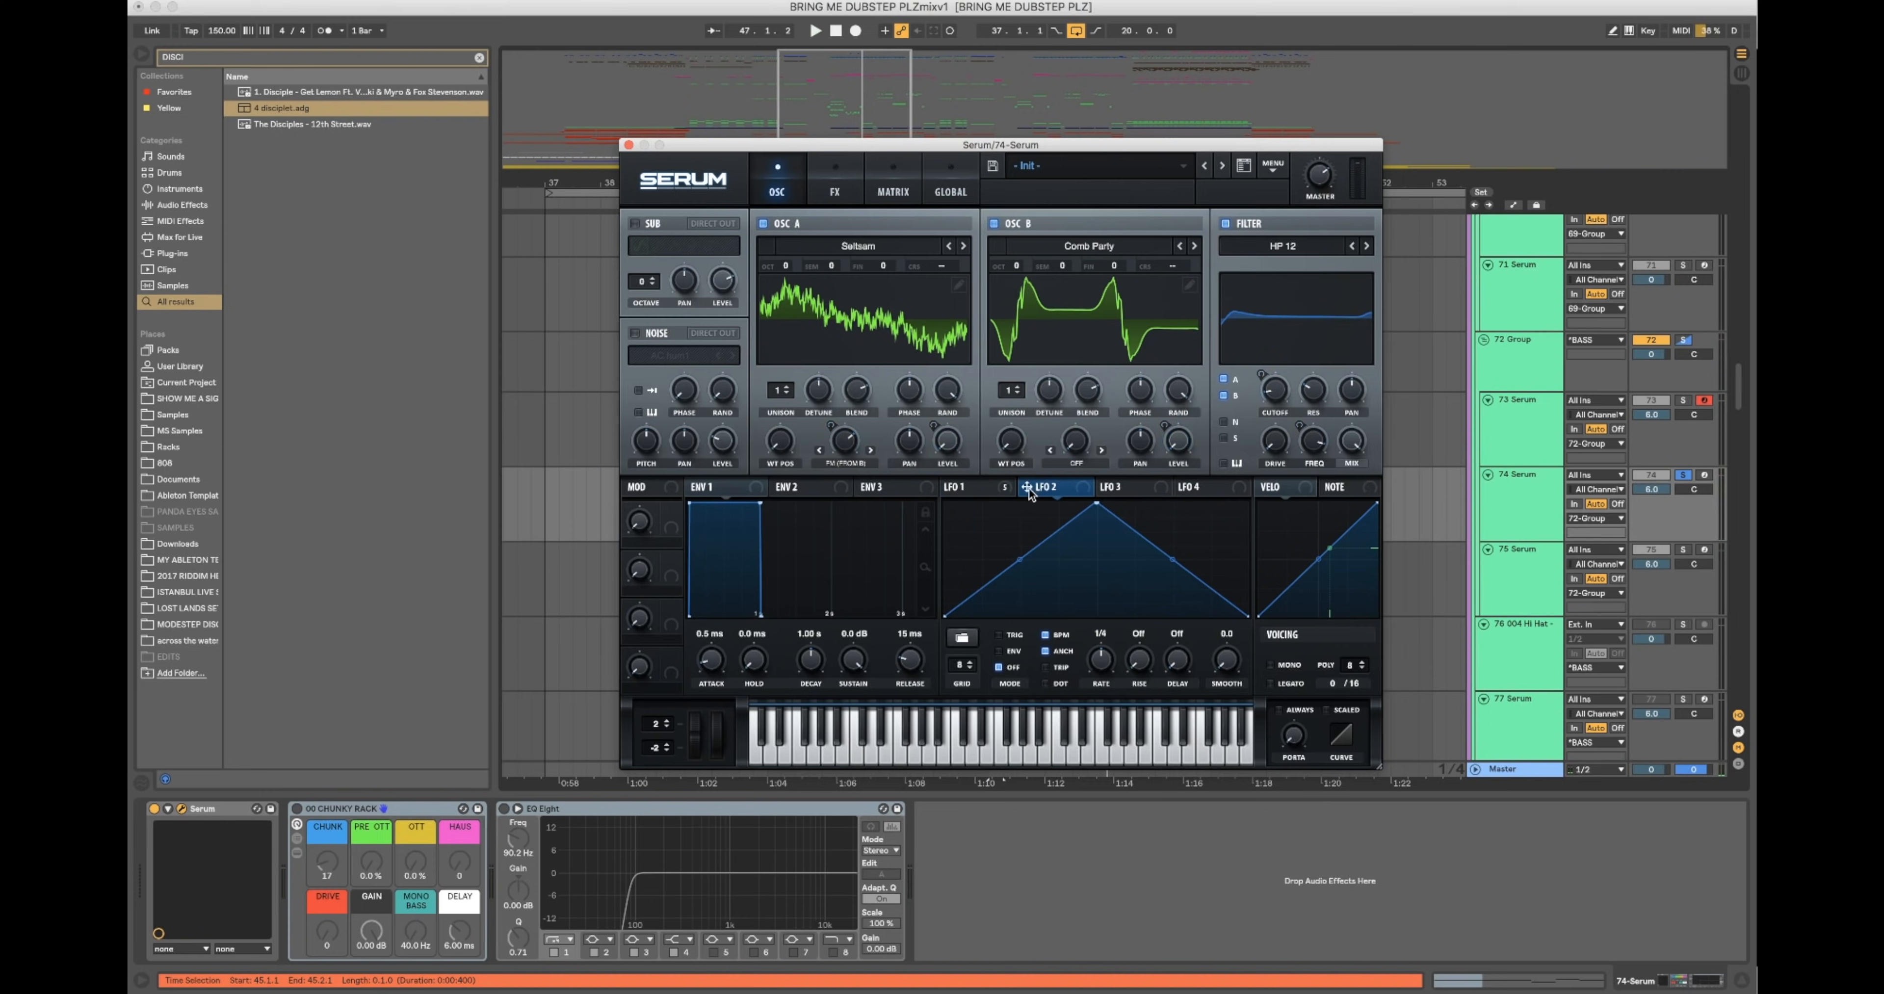
left_click_drag(1097, 503, 1244, 518)
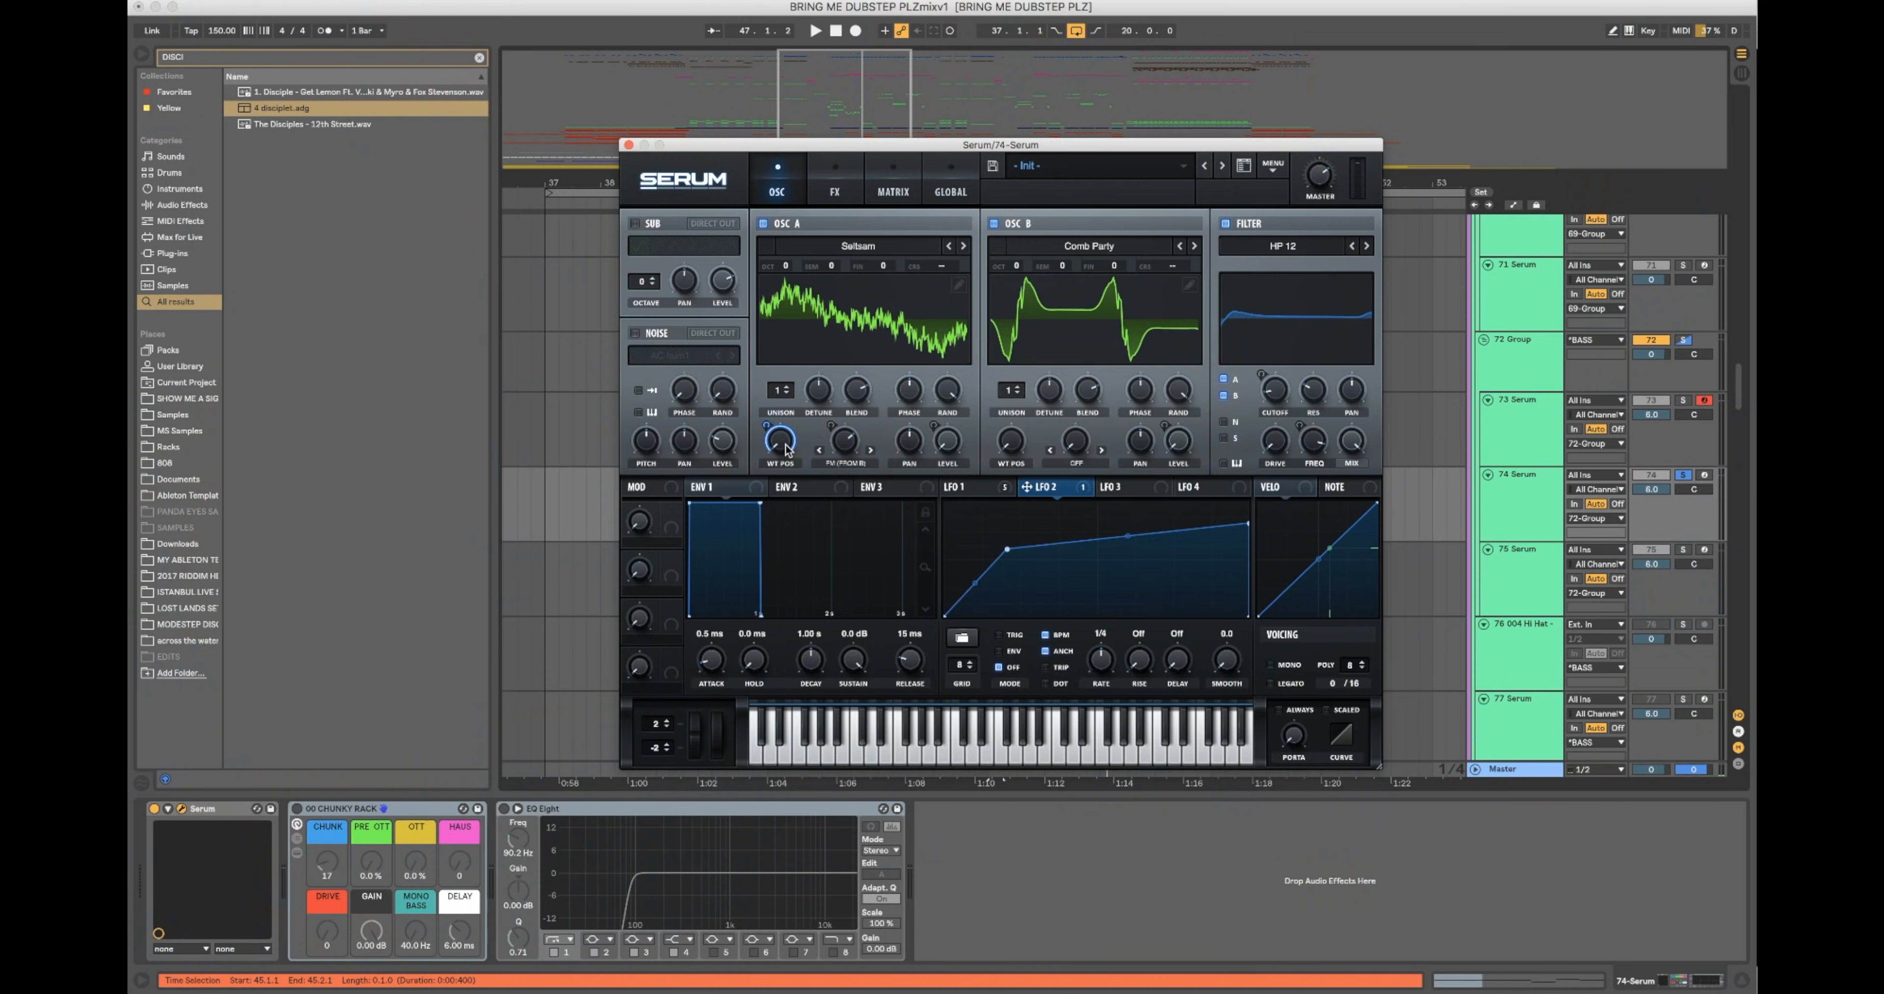
Step: Modulate both oscillators' wavetable positions with LFO 2, by about 42 on oscillator A, and audition the sound
mouse_move(768, 422)
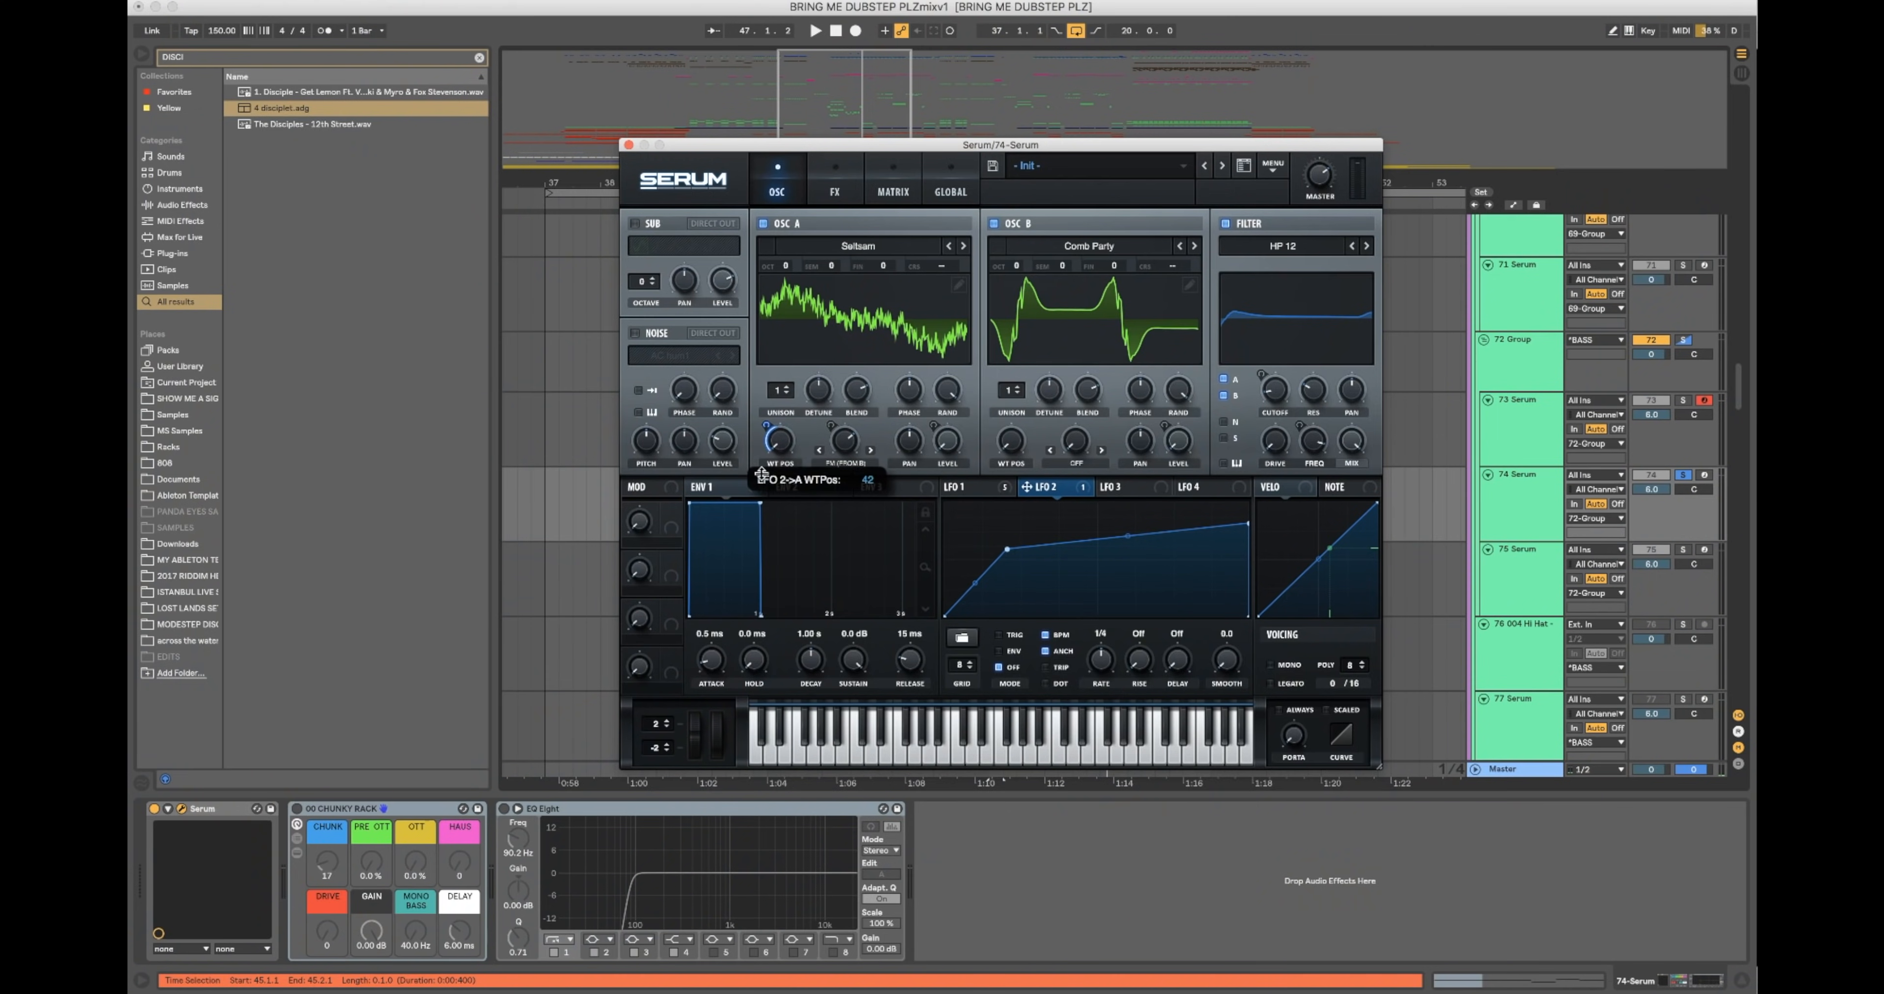
left_click_drag(762, 475, 762, 475)
left_click_drag(1033, 489, 988, 475)
key("space")
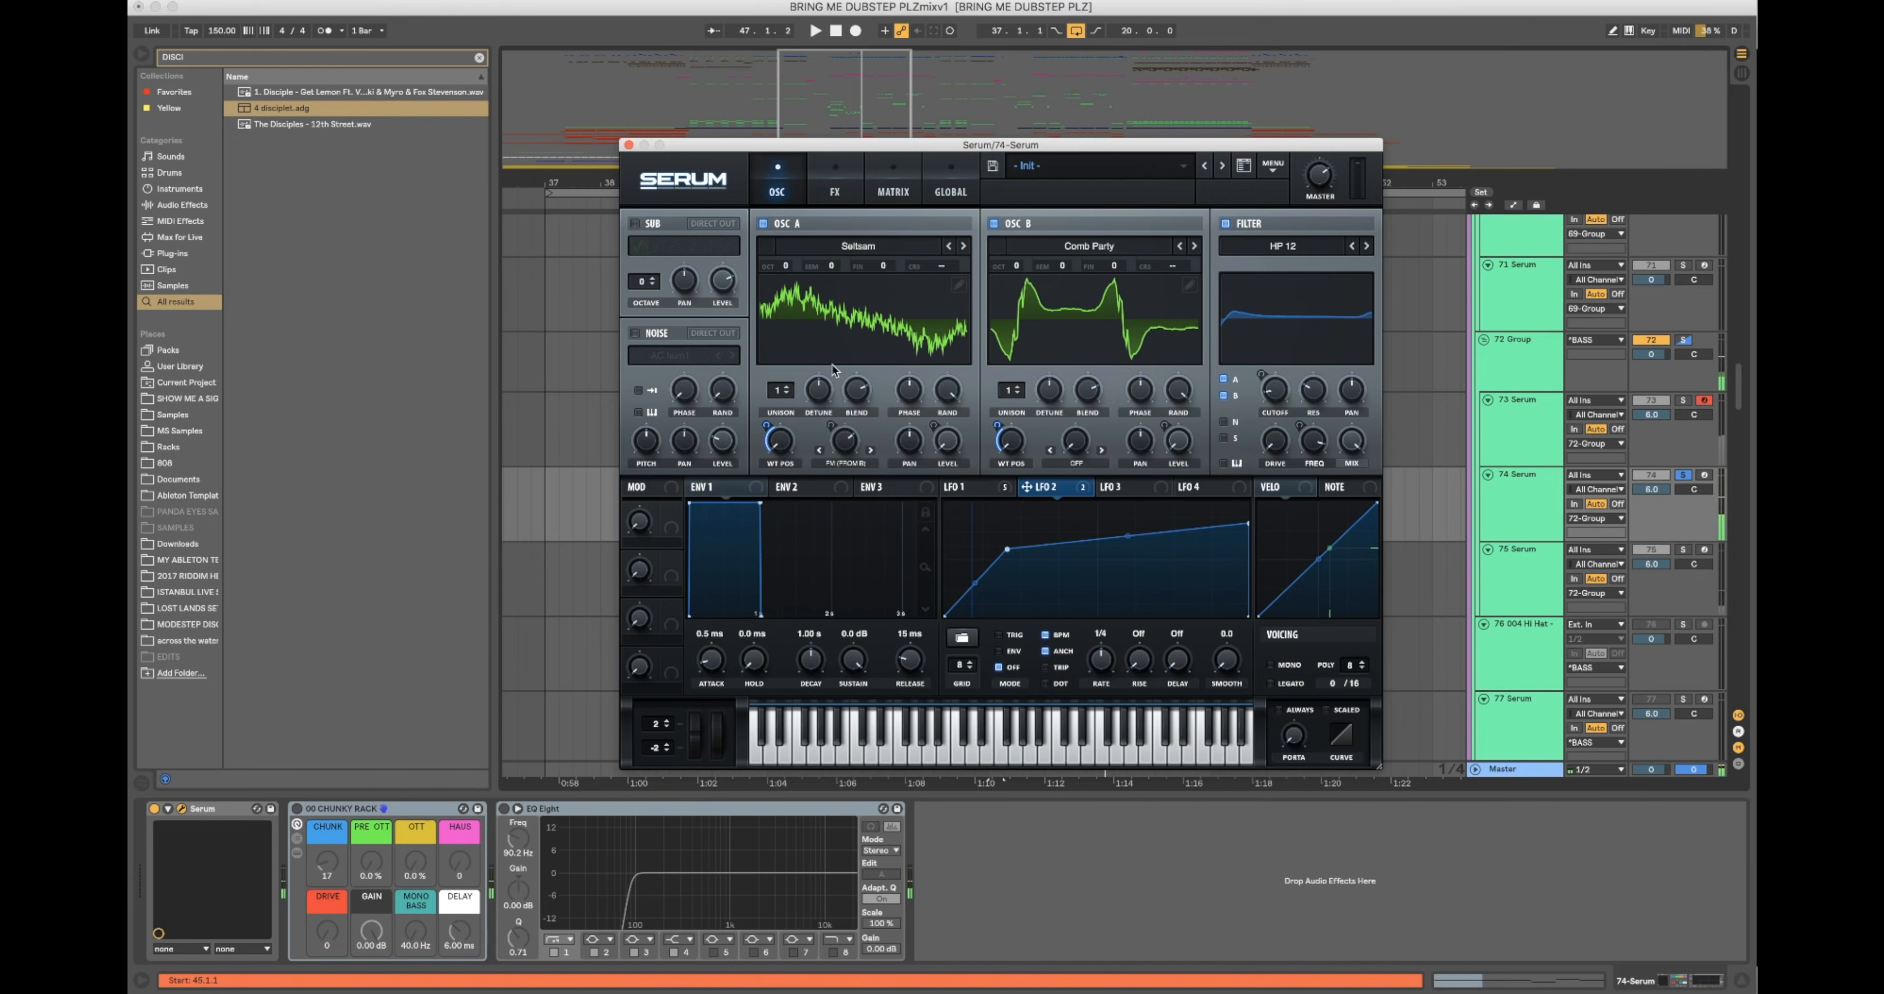
Step: Enable only the Distortion effect in Serum's effects rack
left_click(834, 187)
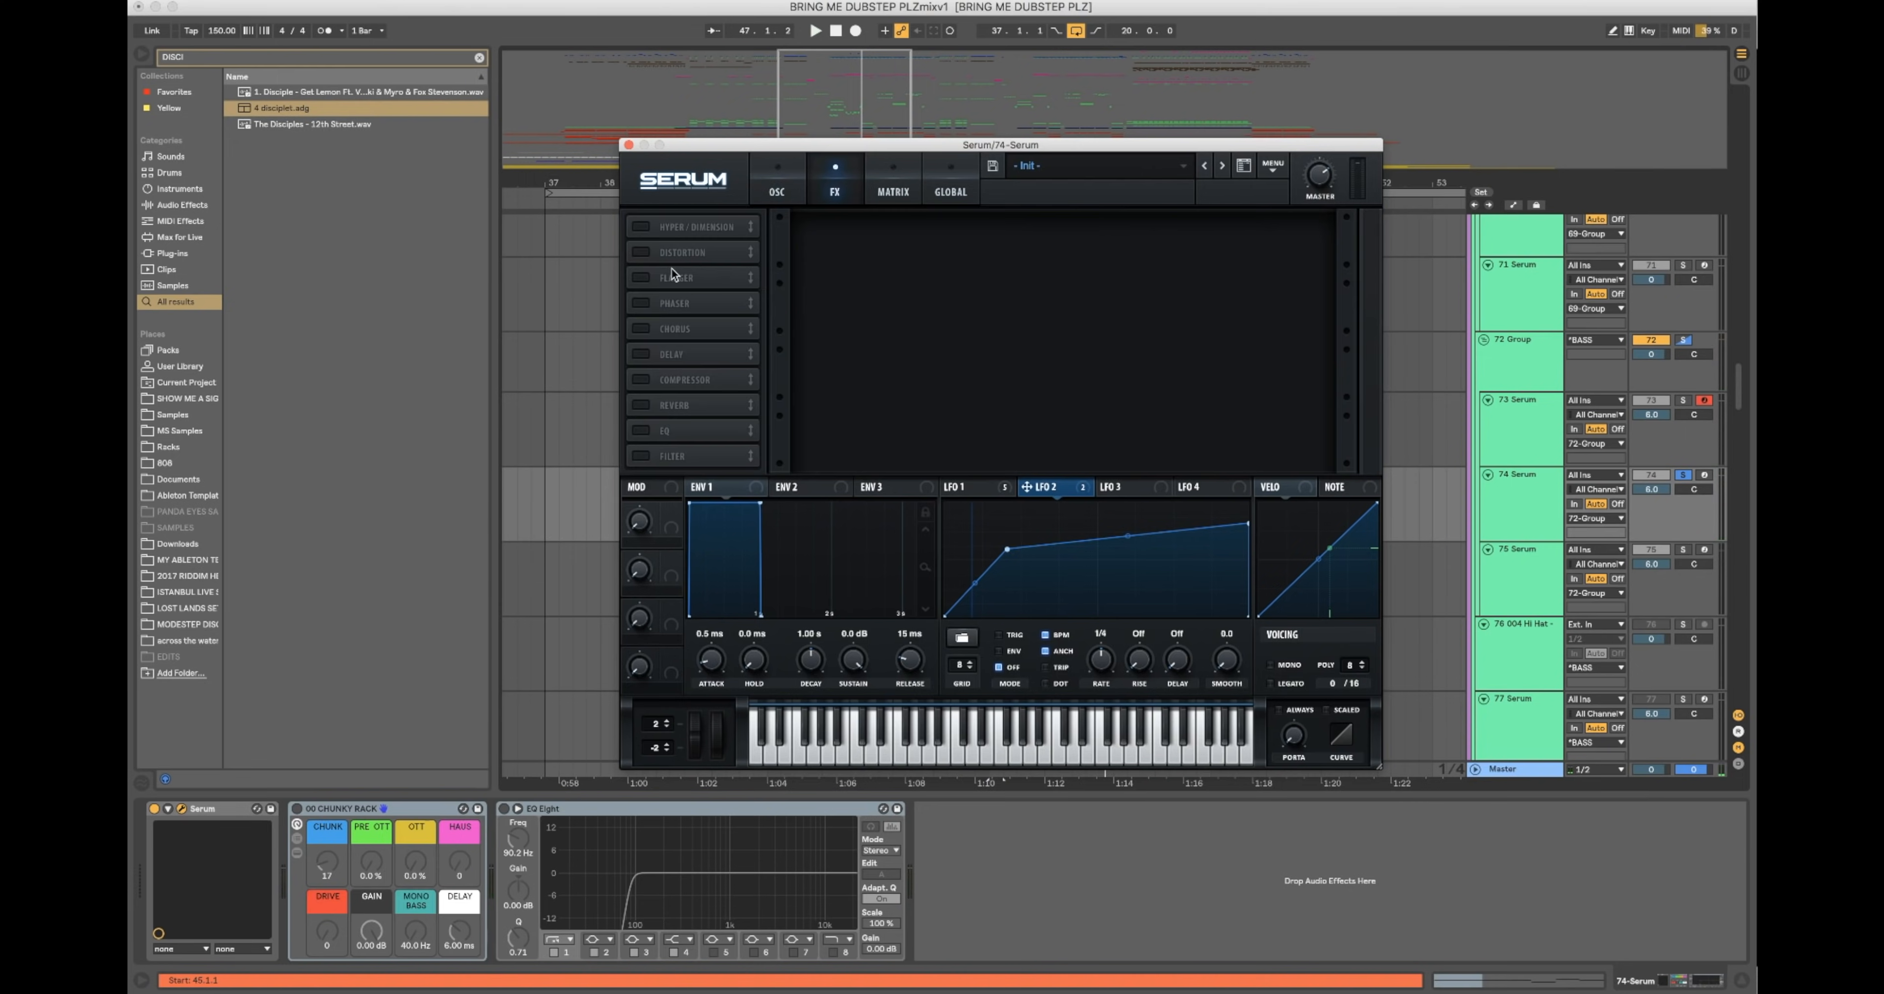
left_click(646, 379)
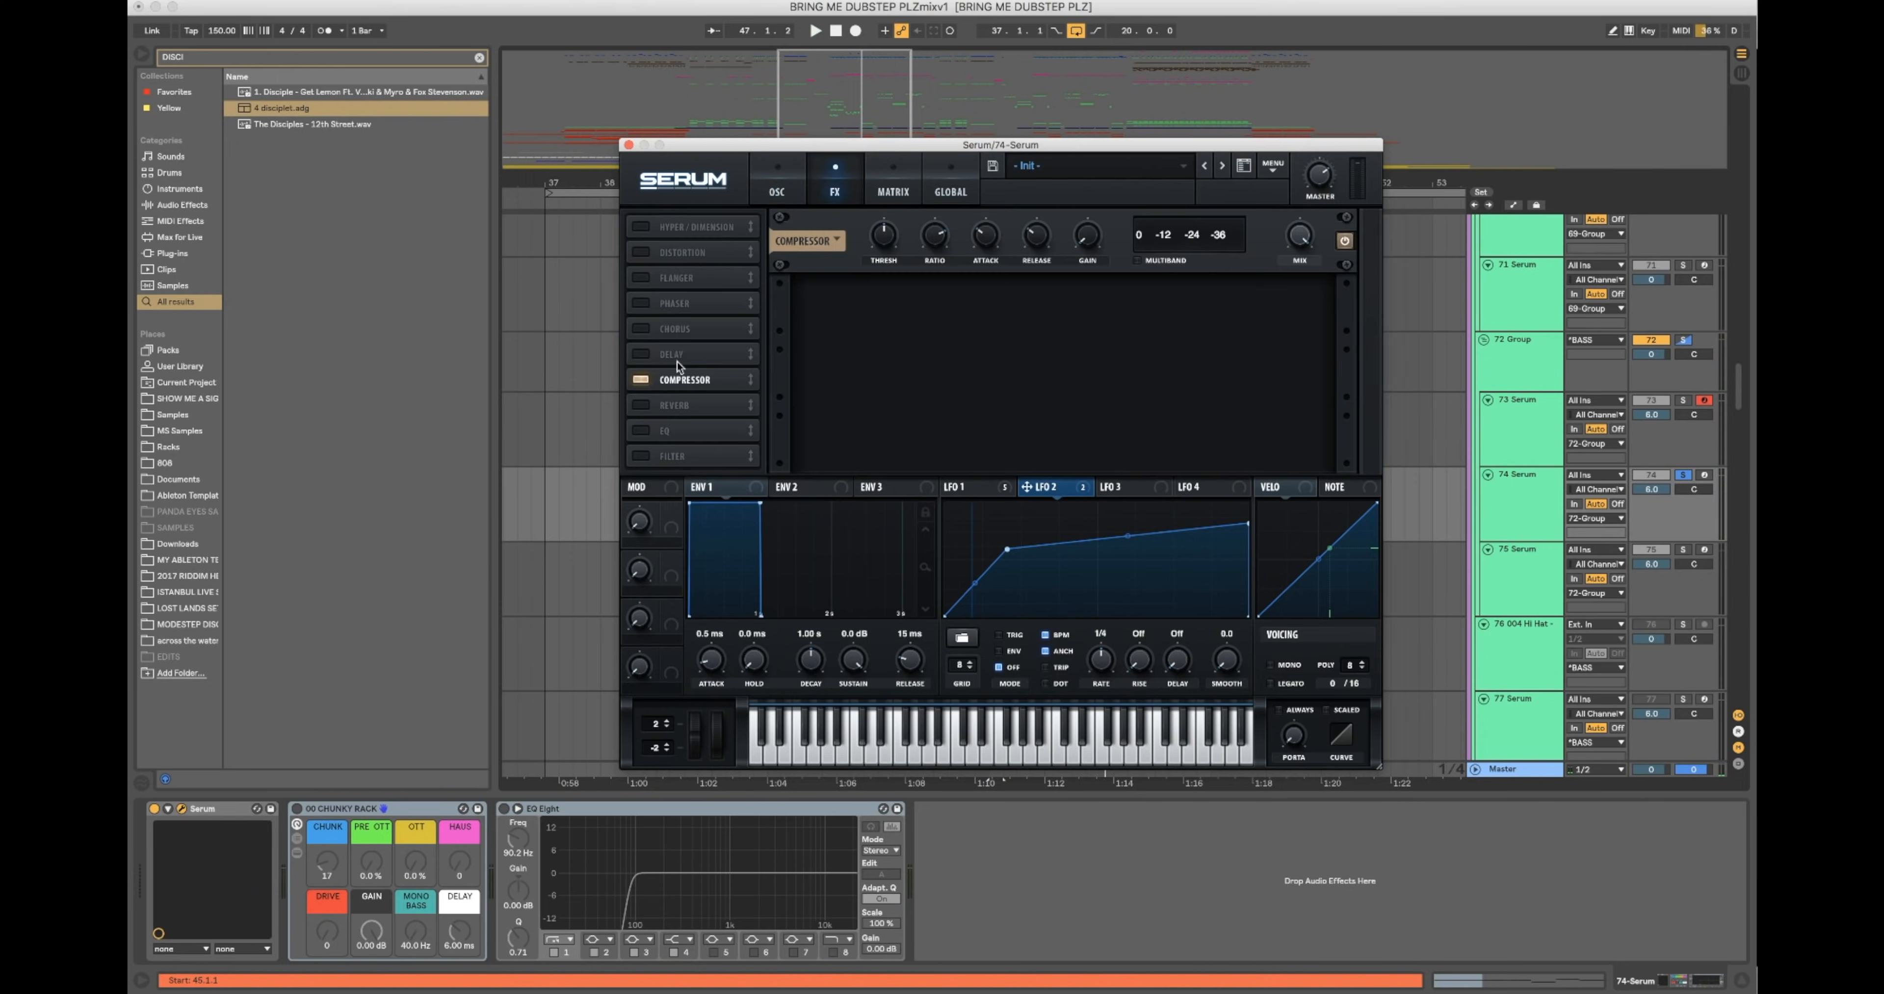
left_click(635, 378)
left_click(642, 252)
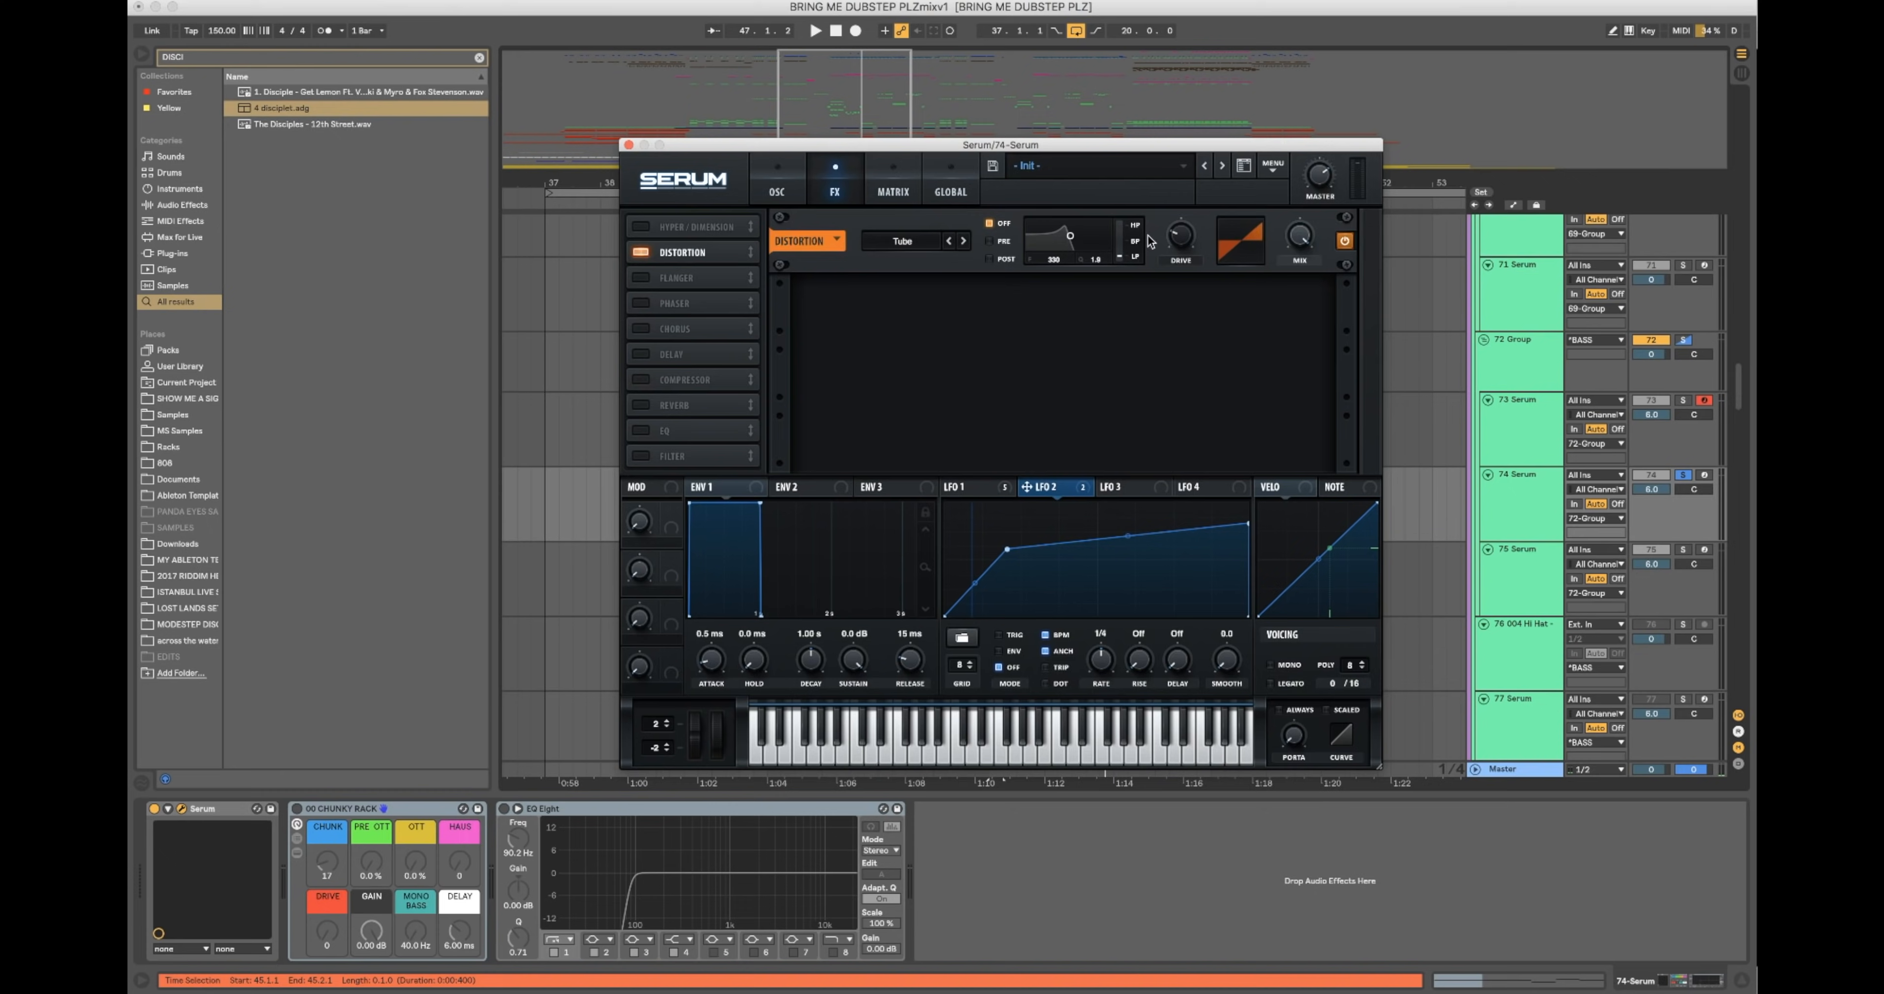
Step: Assign LFO 1 to the distortion drive and adjust the modulation amount and the base drive
left_click(952, 486)
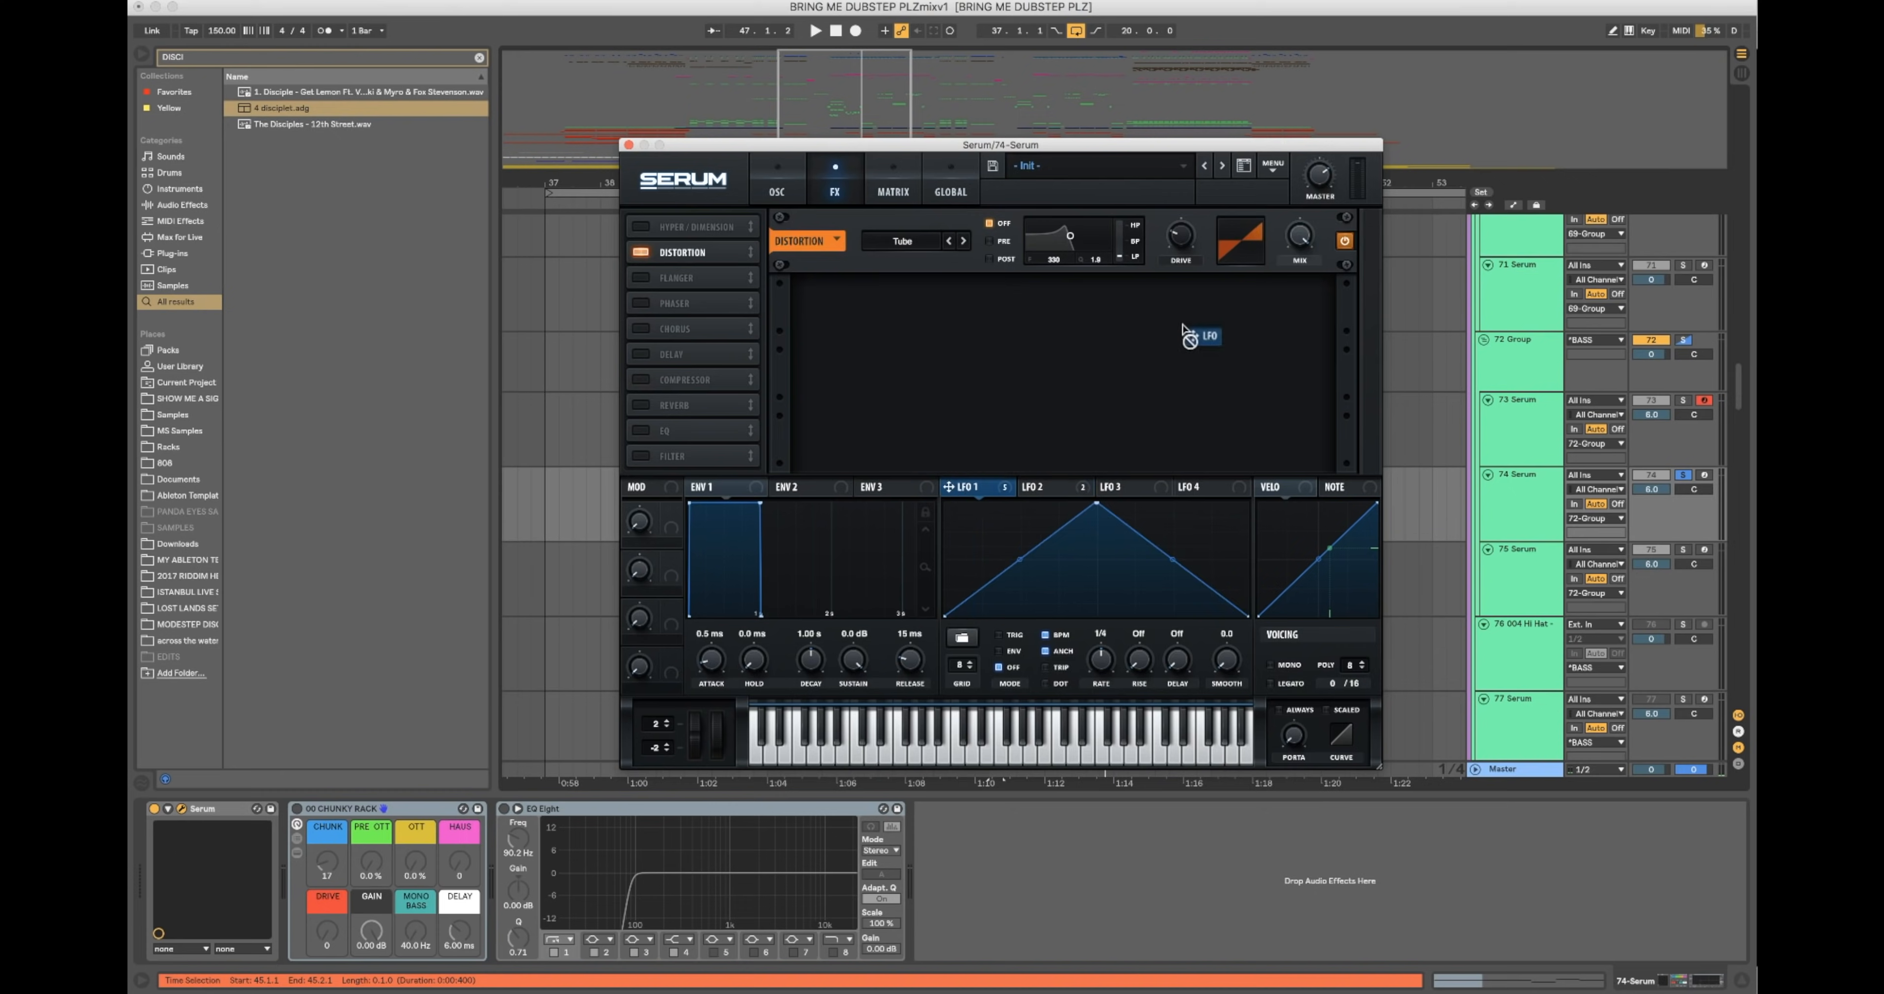
mouse_move(1184, 263)
left_click_drag(1183, 262, 1179, 336)
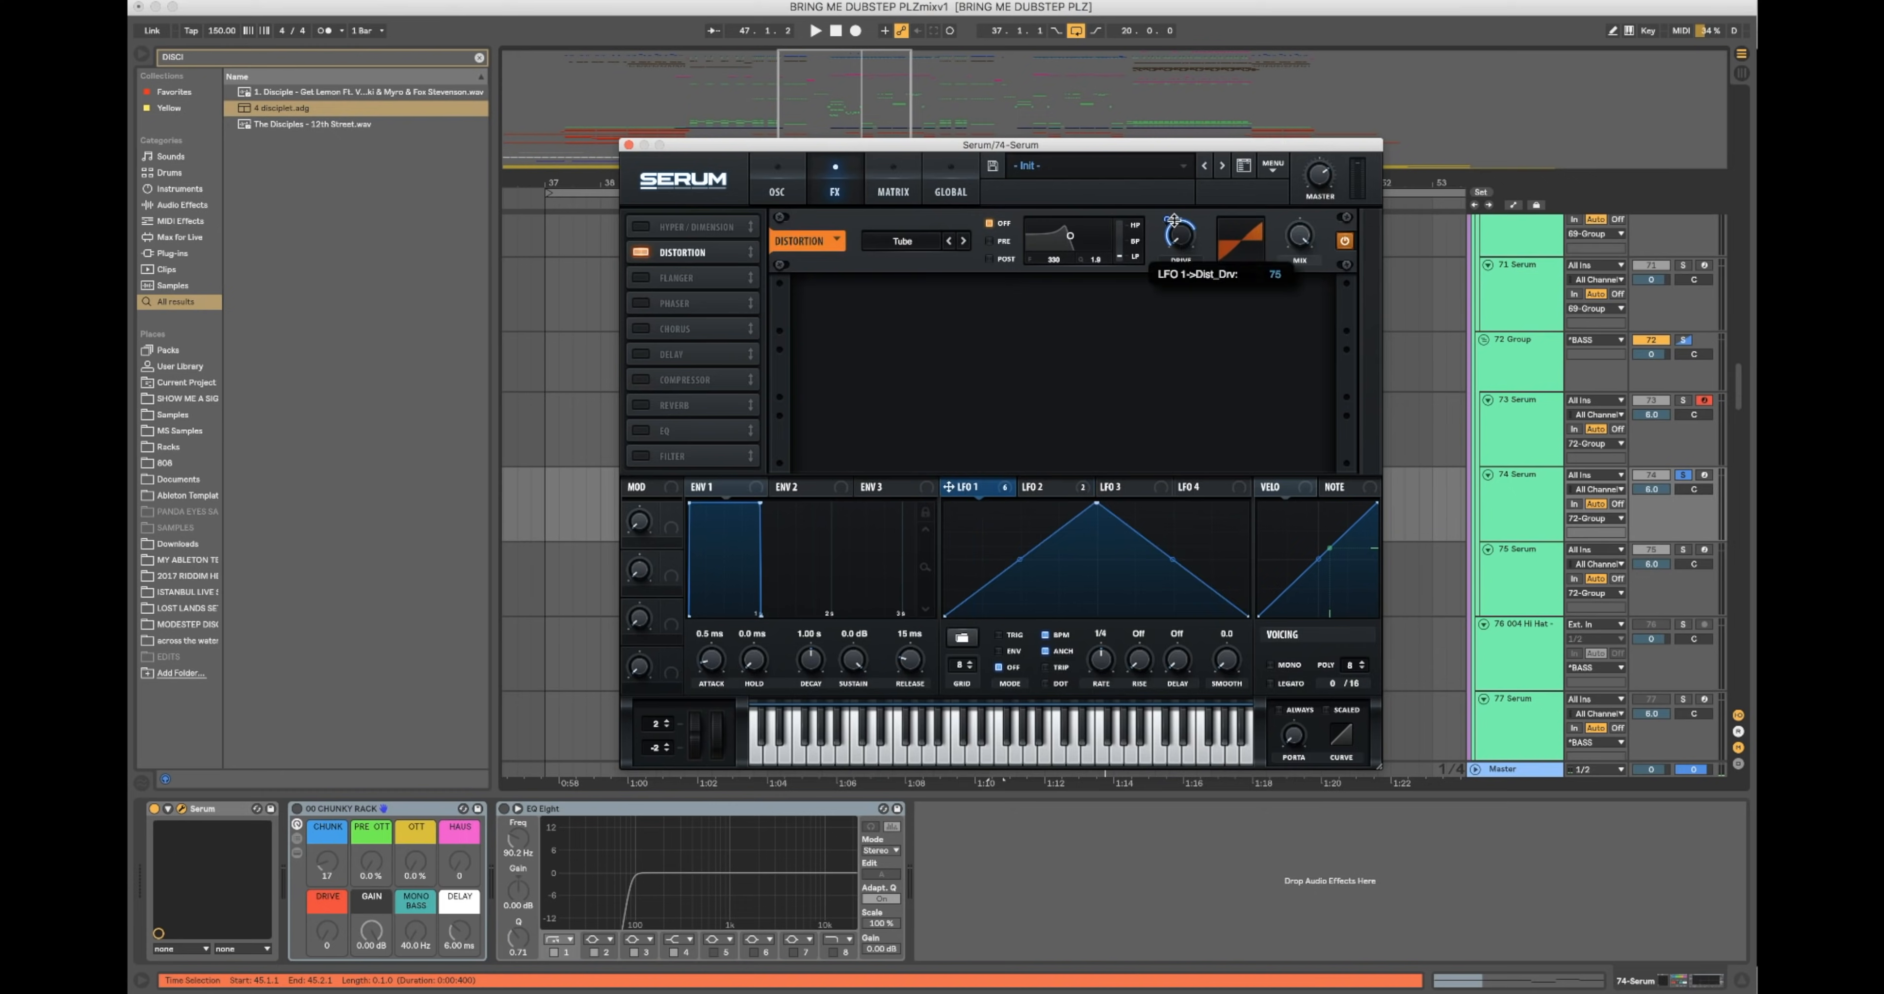
left_click_drag(1167, 244, 1168, 251)
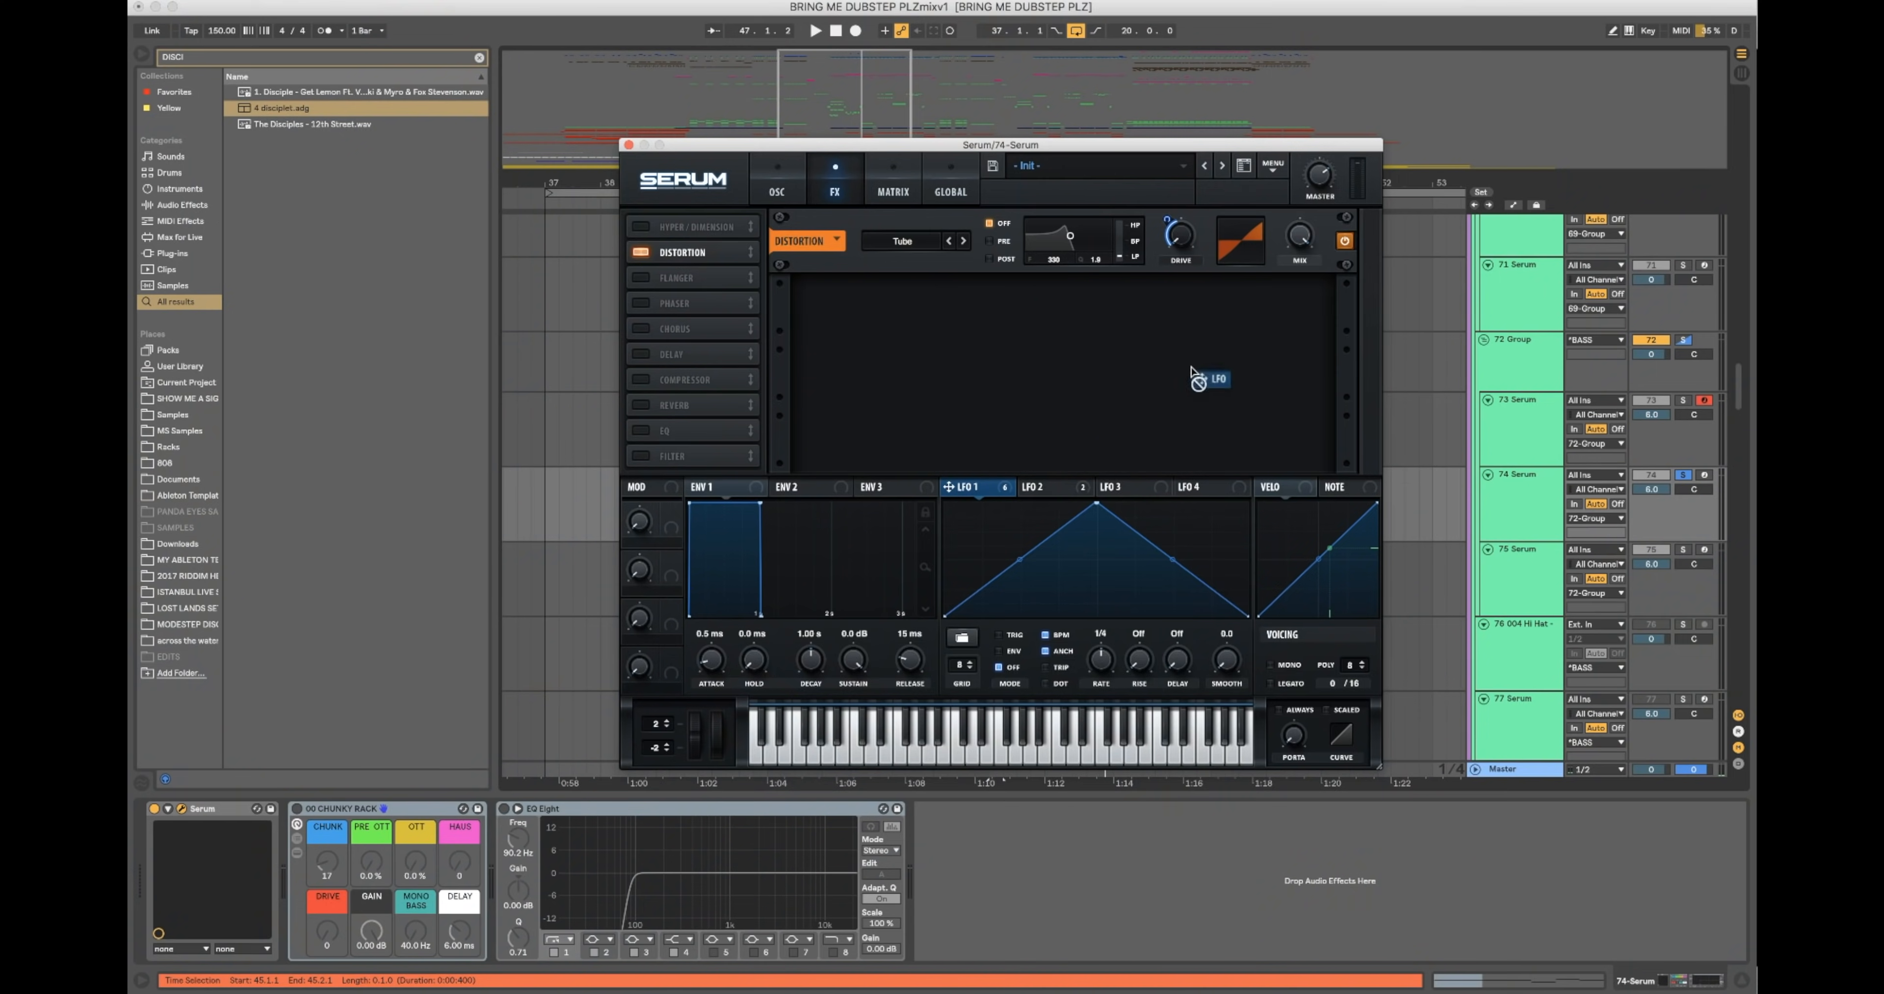
Step: Modulate the distortion mix with LFO 1 and play the clips to audition the patch
left_click_drag(1306, 244, 1251, 541)
double_click(1296, 235)
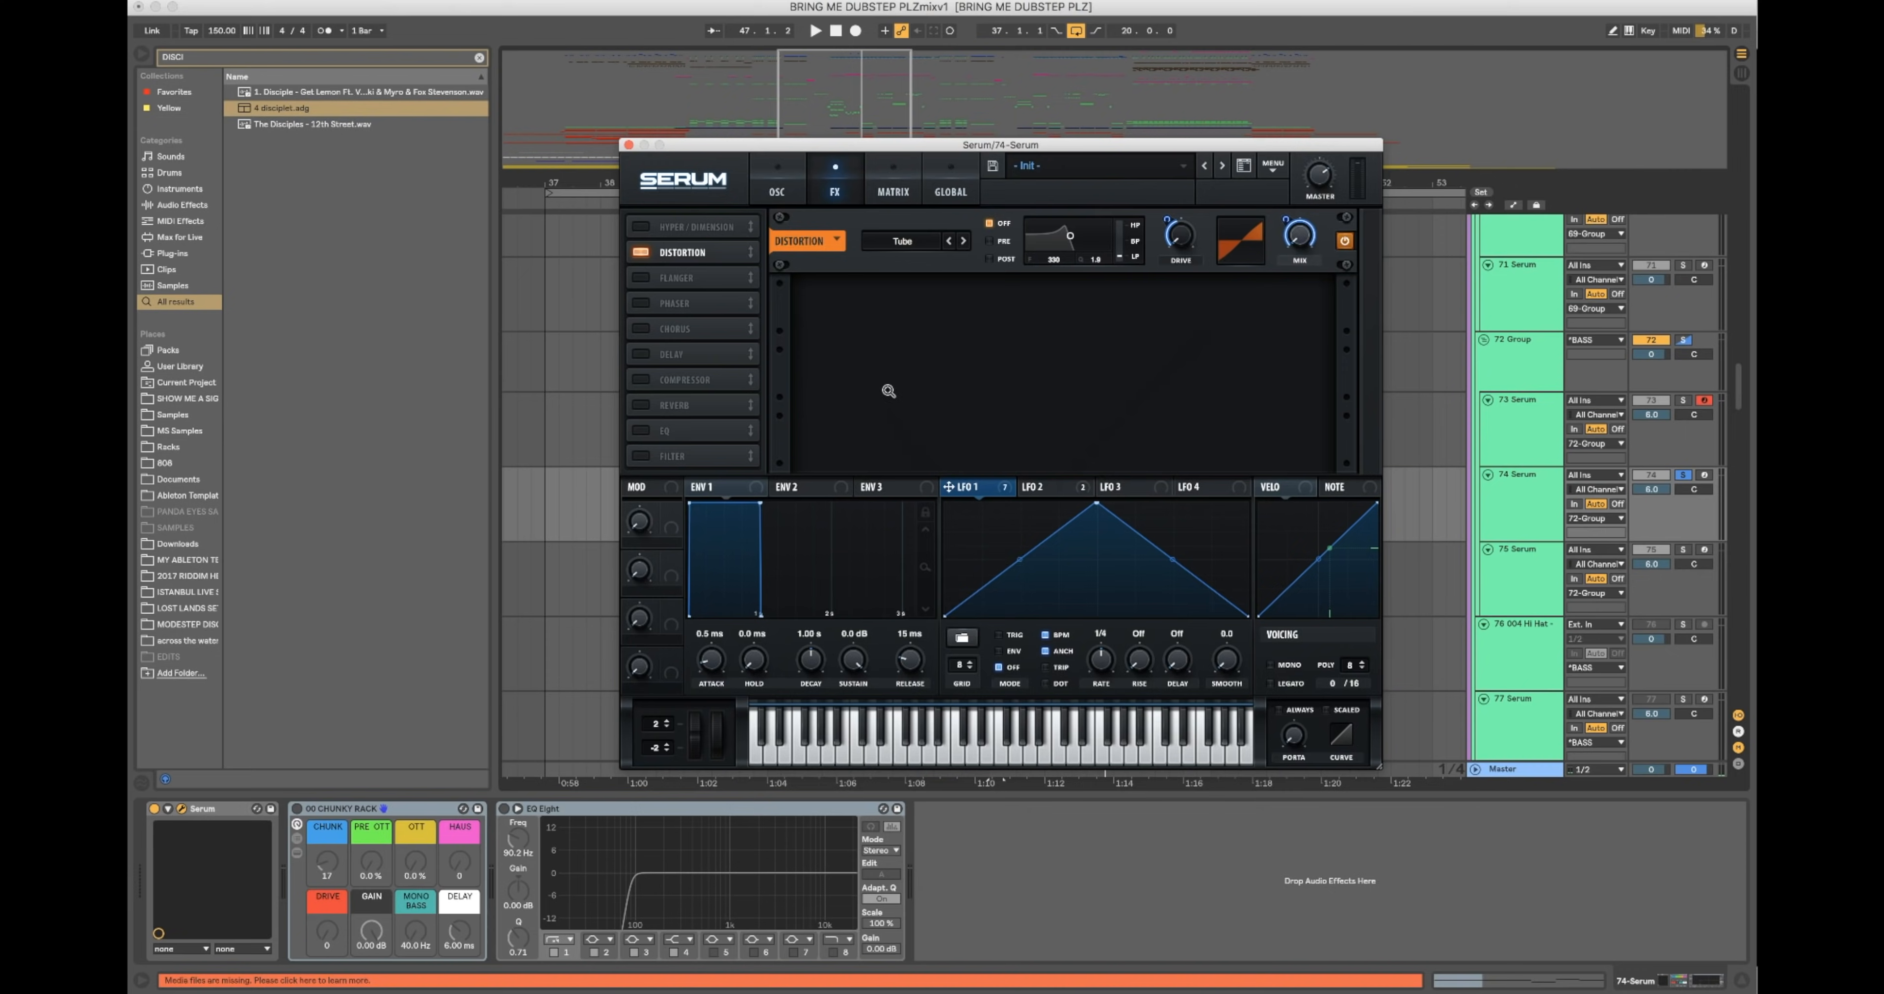
key("space")
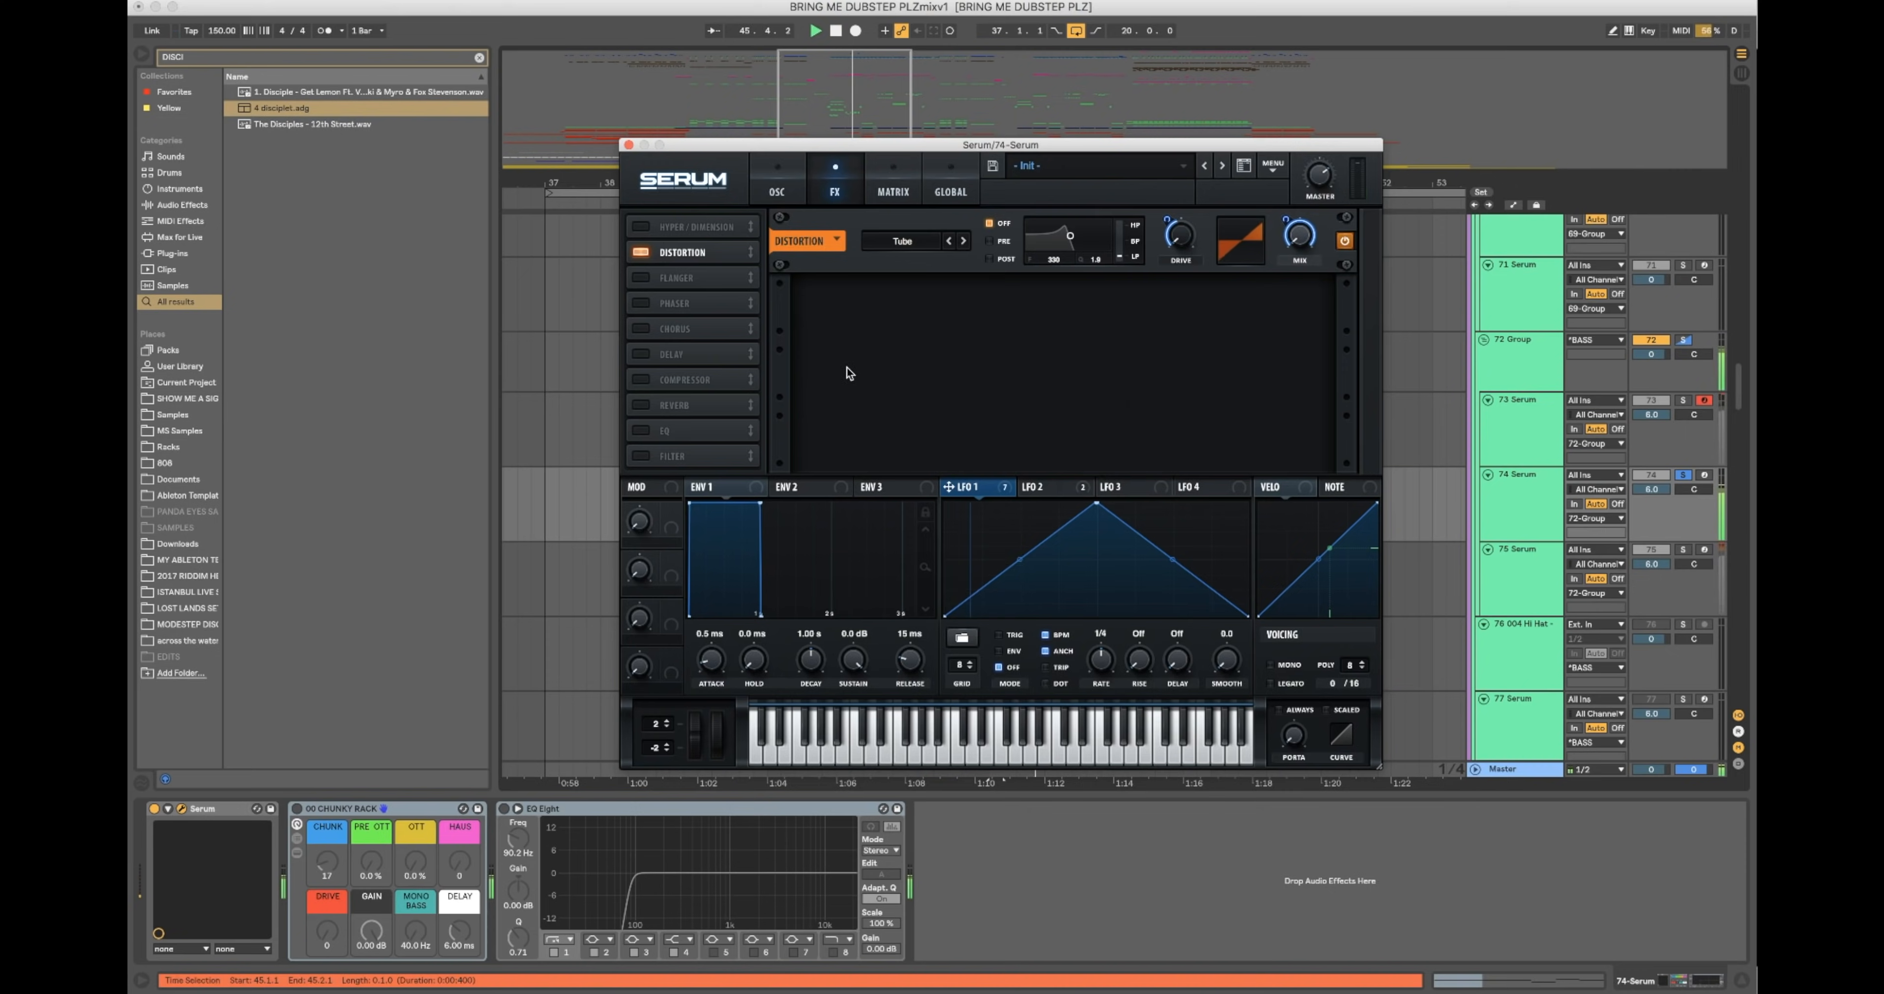
Step: Enable the Compressor in multiband mode, modulate its gain with LFO 1 by about 34, and audition the patch
left_click(640, 379)
left_click(1136, 325)
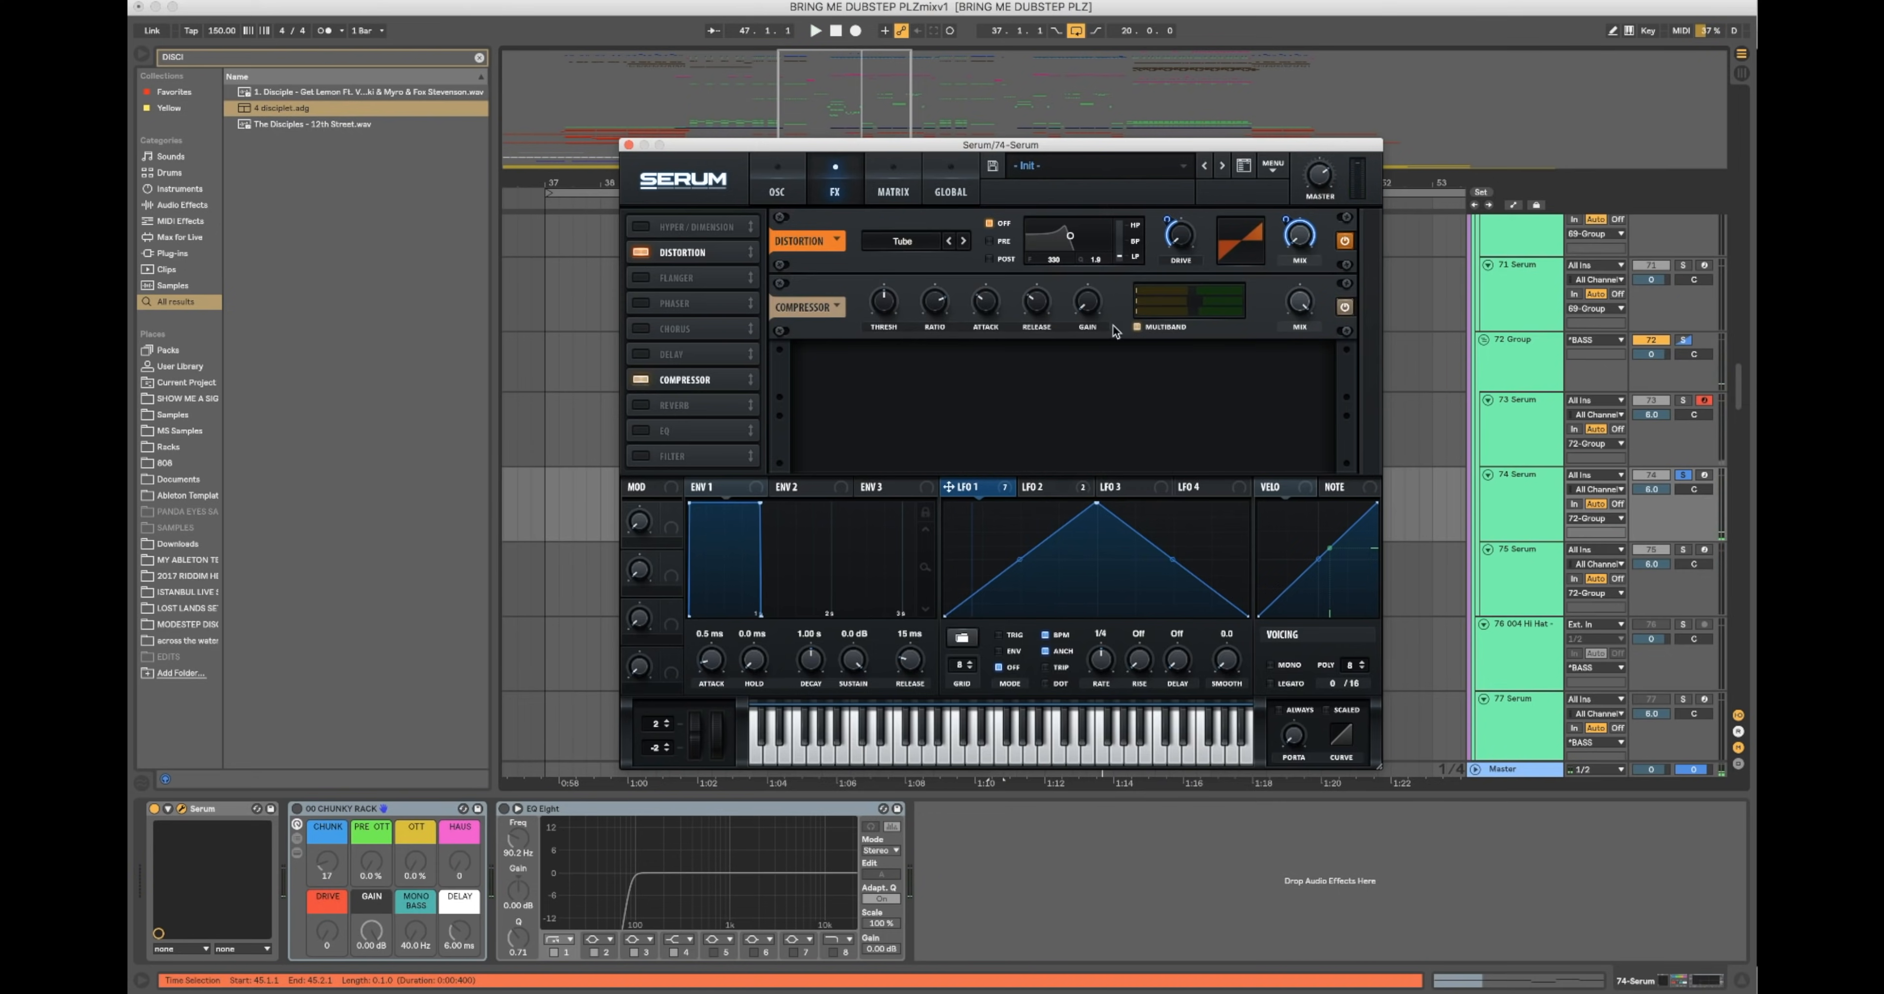
left_click_drag(948, 488, 1067, 356)
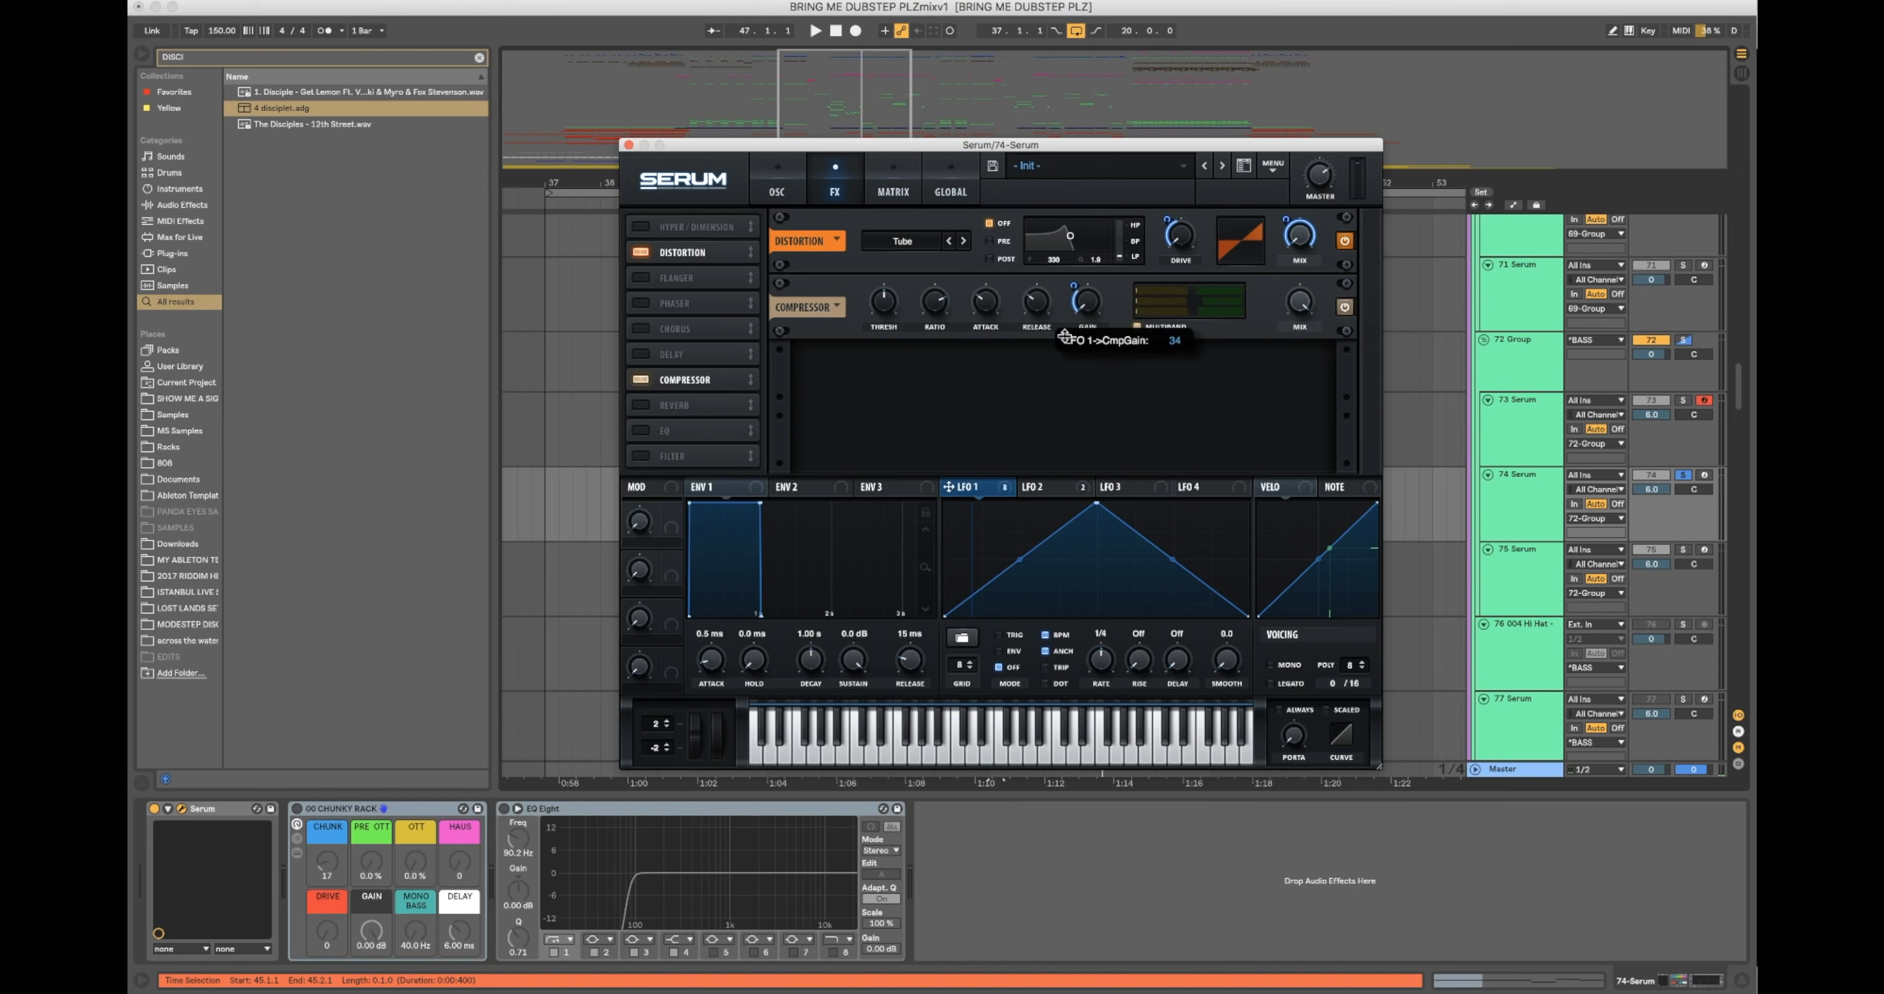
left_click_drag(1062, 336, 1066, 342)
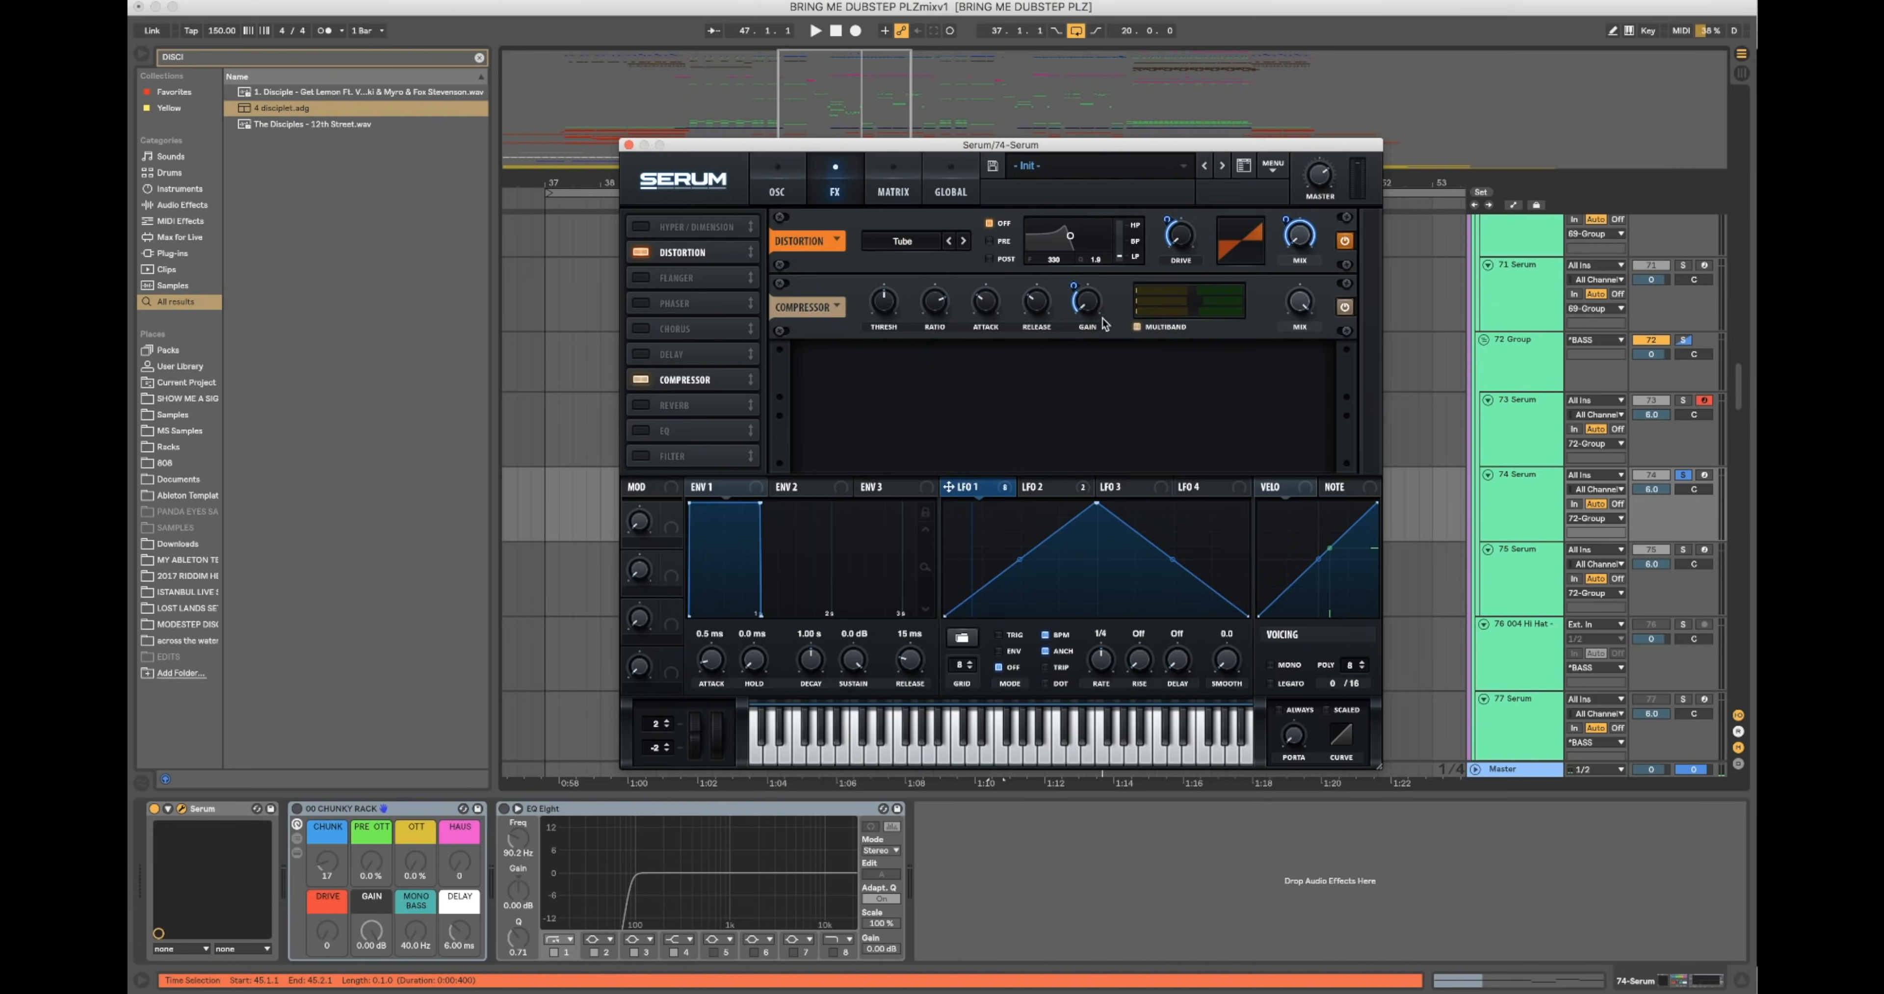
left_click(777, 188)
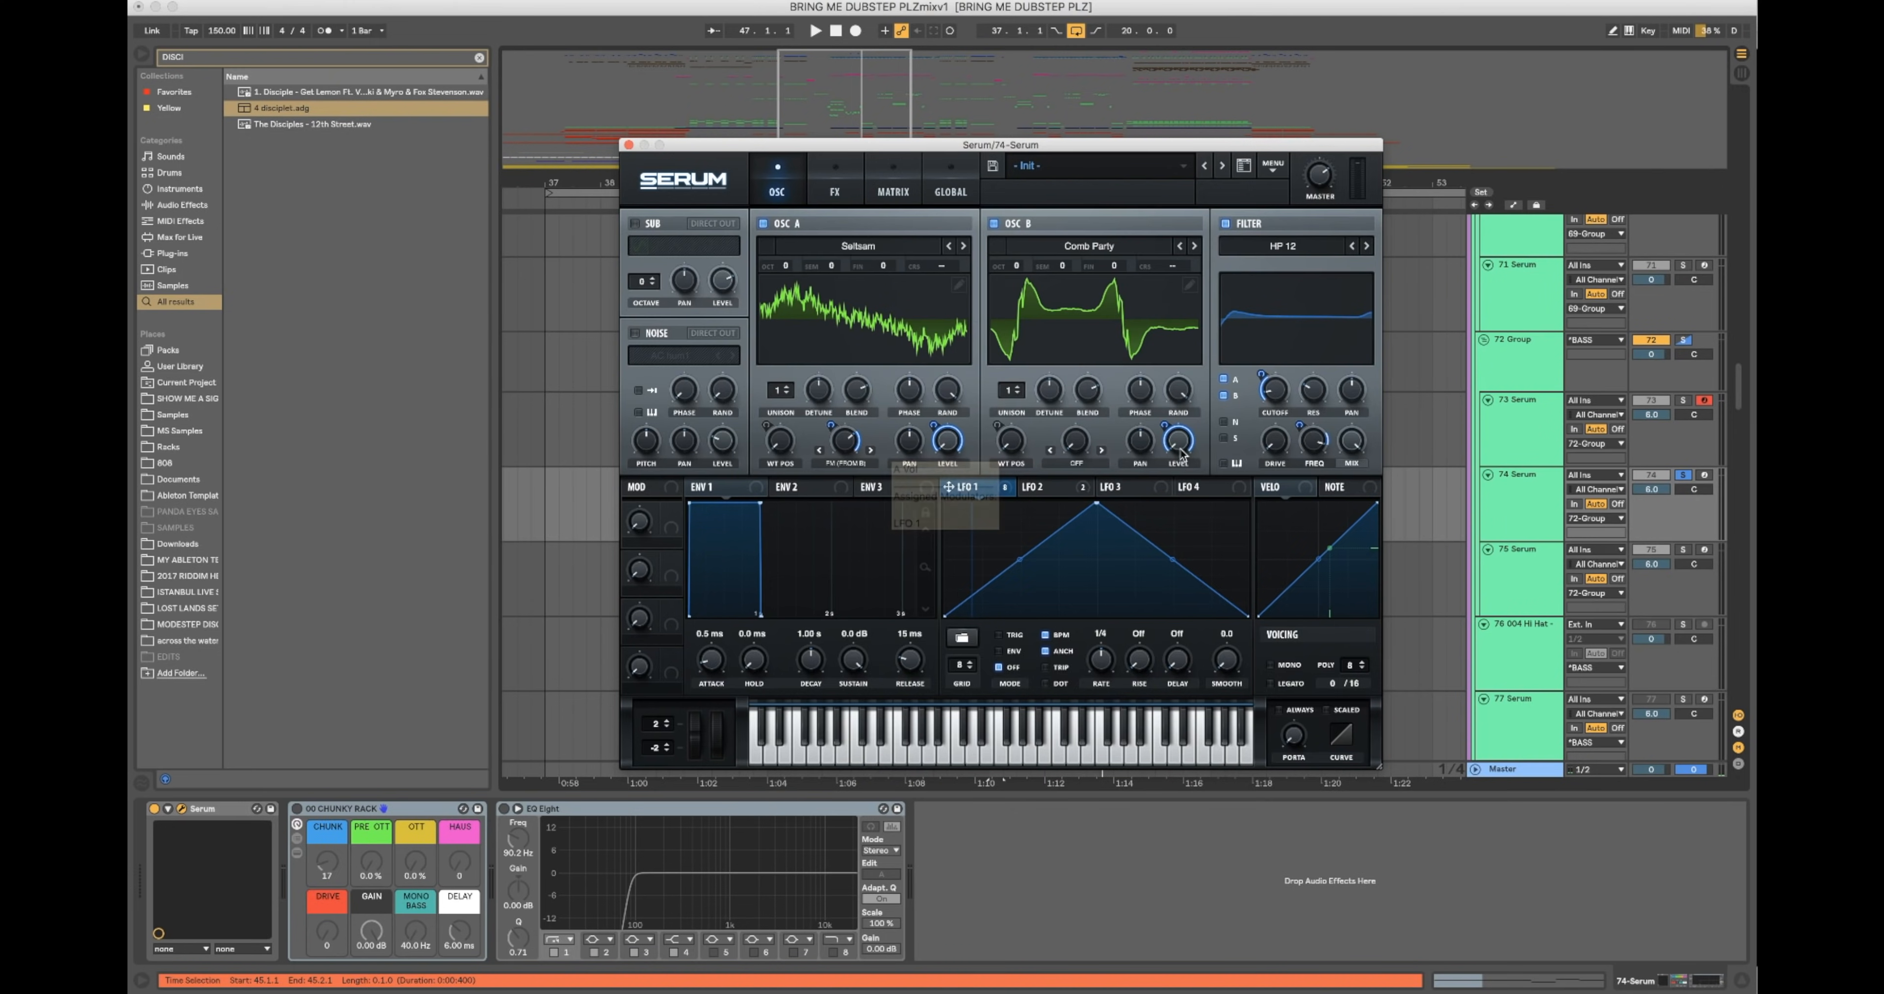
left_click(836, 194)
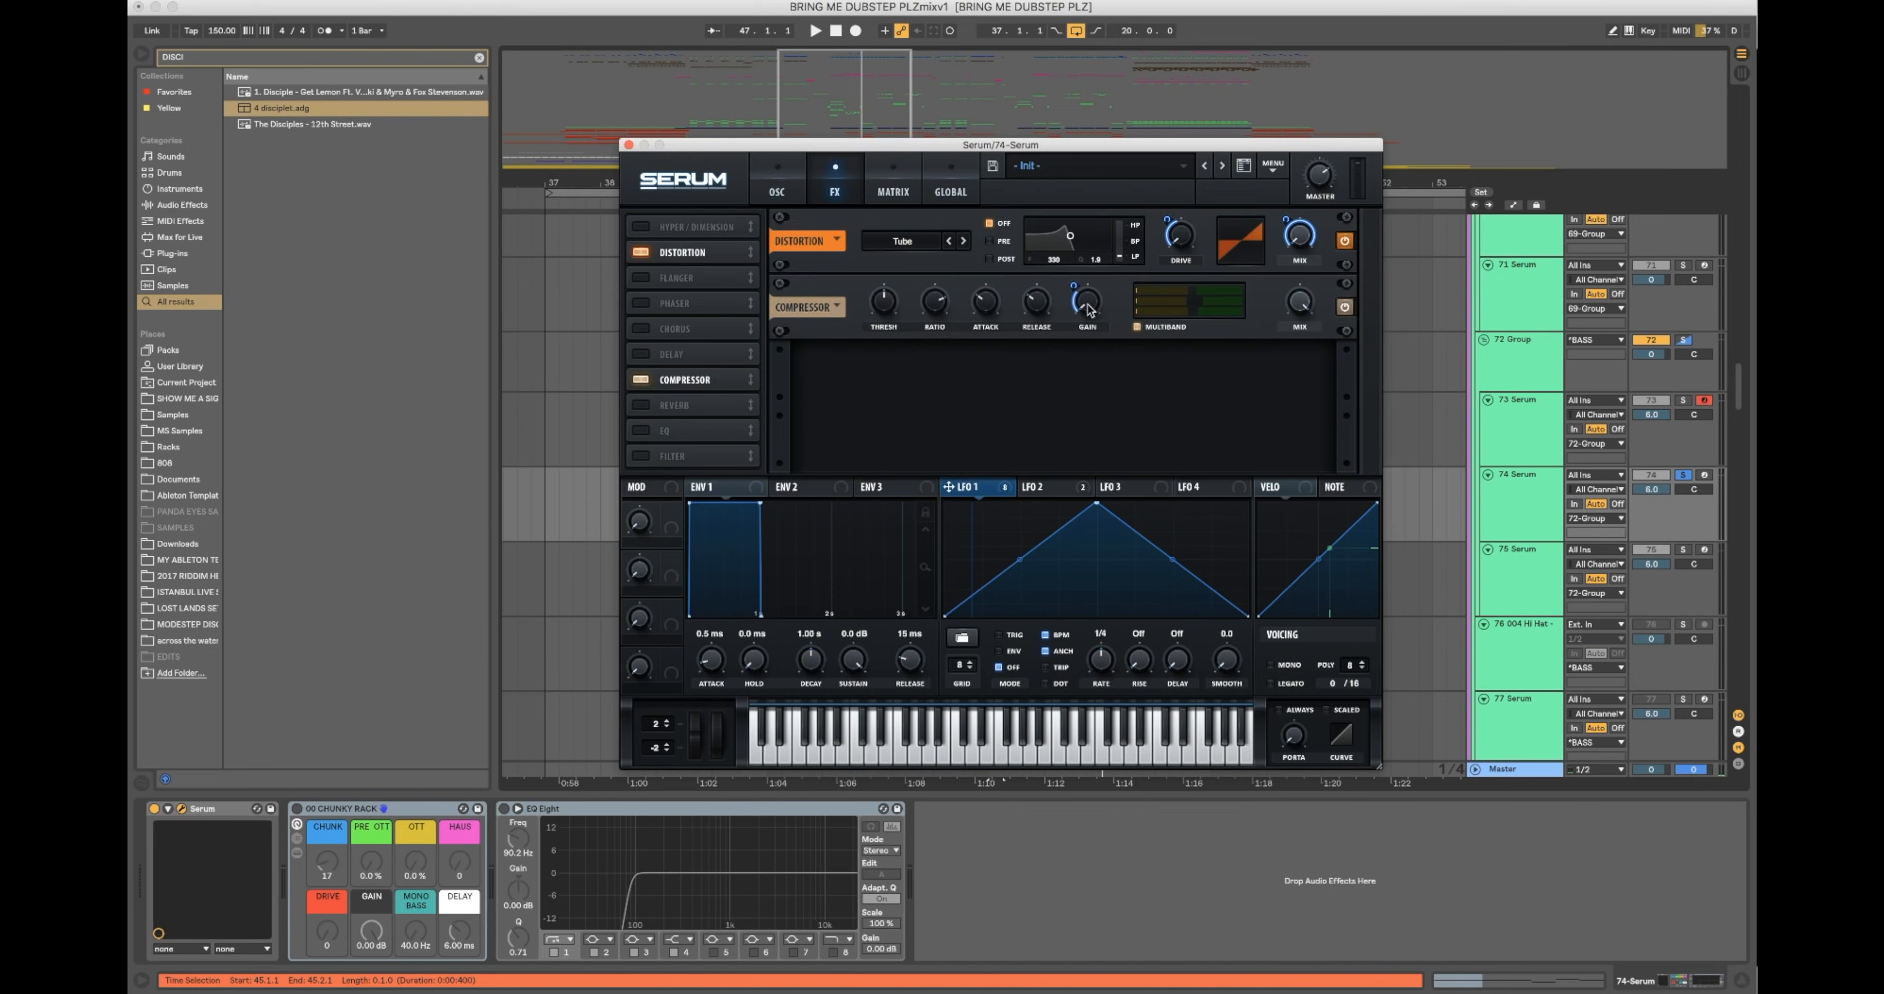
key("space")
Step: Enable the EQ ahead of the Compressor, make its low band a low cut, and modulate that band's frequency with LFO 1
left_click(641, 430)
left_click_drag(752, 439, 753, 374)
left_click(1012, 323)
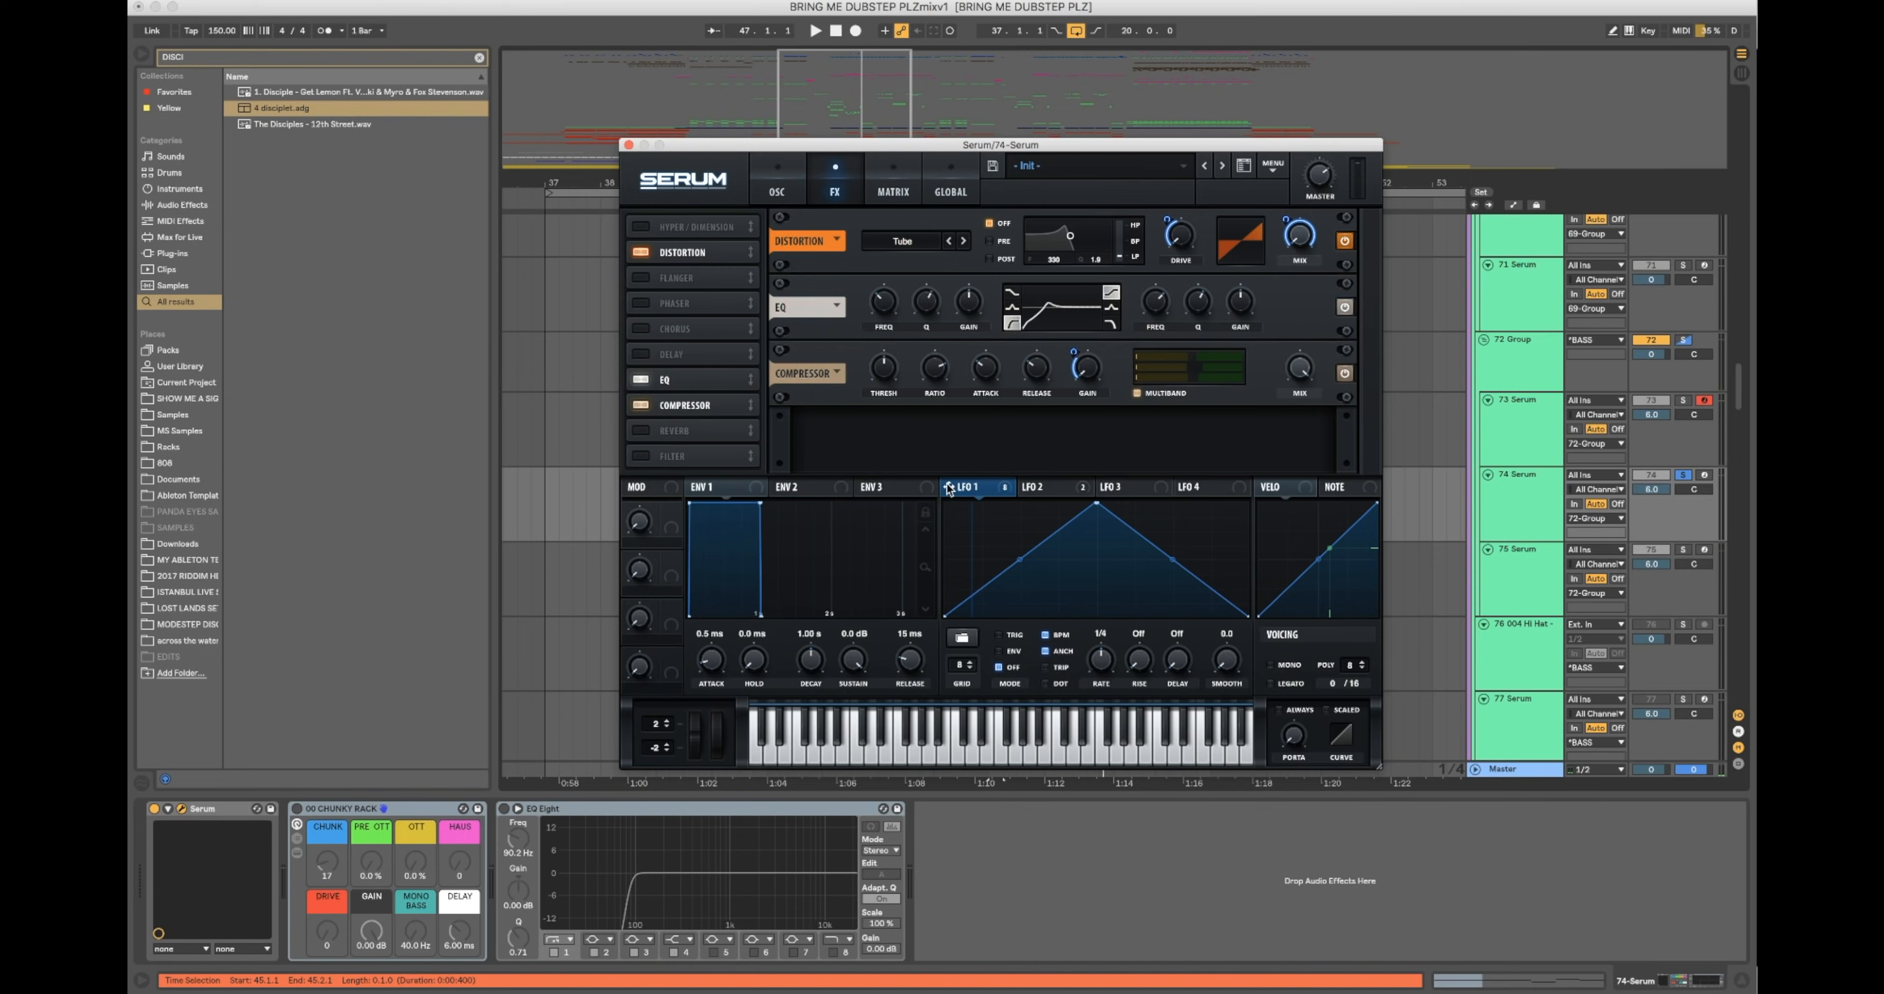
left_click_drag(885, 300, 883, 300)
key("space")
Step: Modulate the EQ's high-band frequency with LFO 1, then adjust the band's gain and base frequency to about 2891 Hz during playback
left_click_drag(1187, 382, 1147, 321)
key("space")
left_click_drag(1241, 313, 1243, 279)
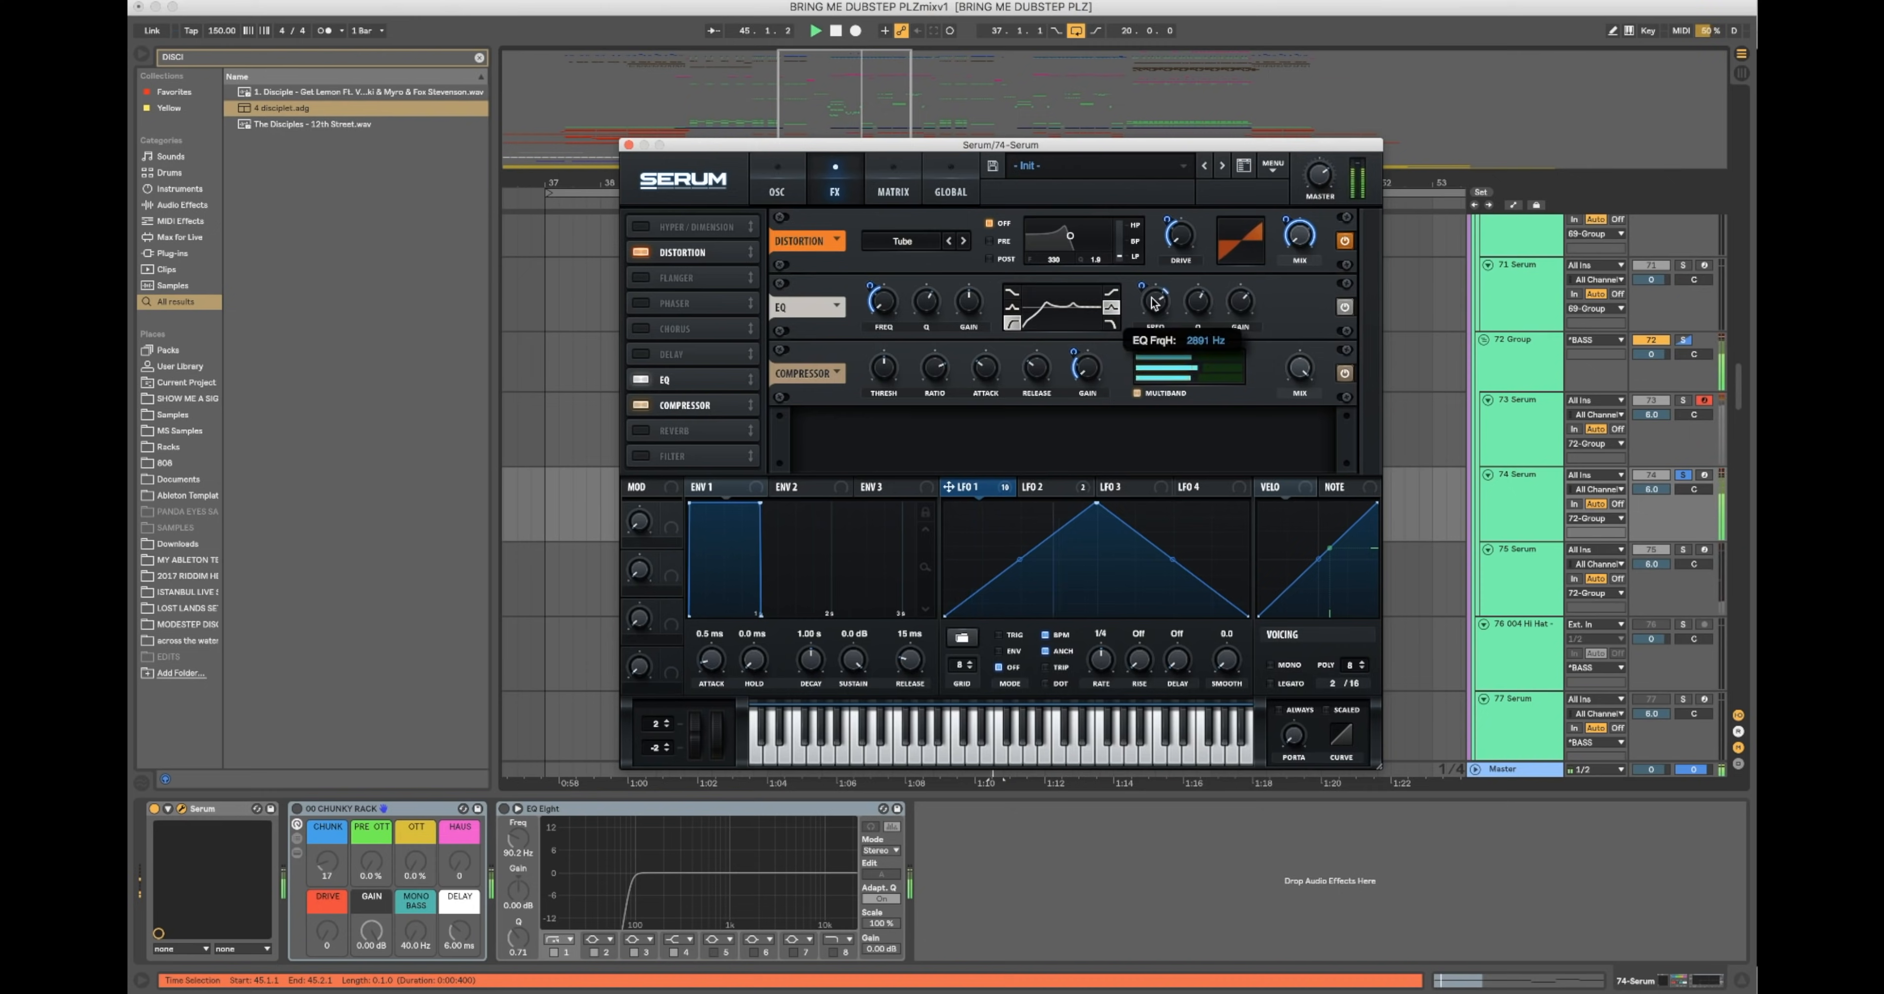
left_click_drag(1153, 301, 1152, 307)
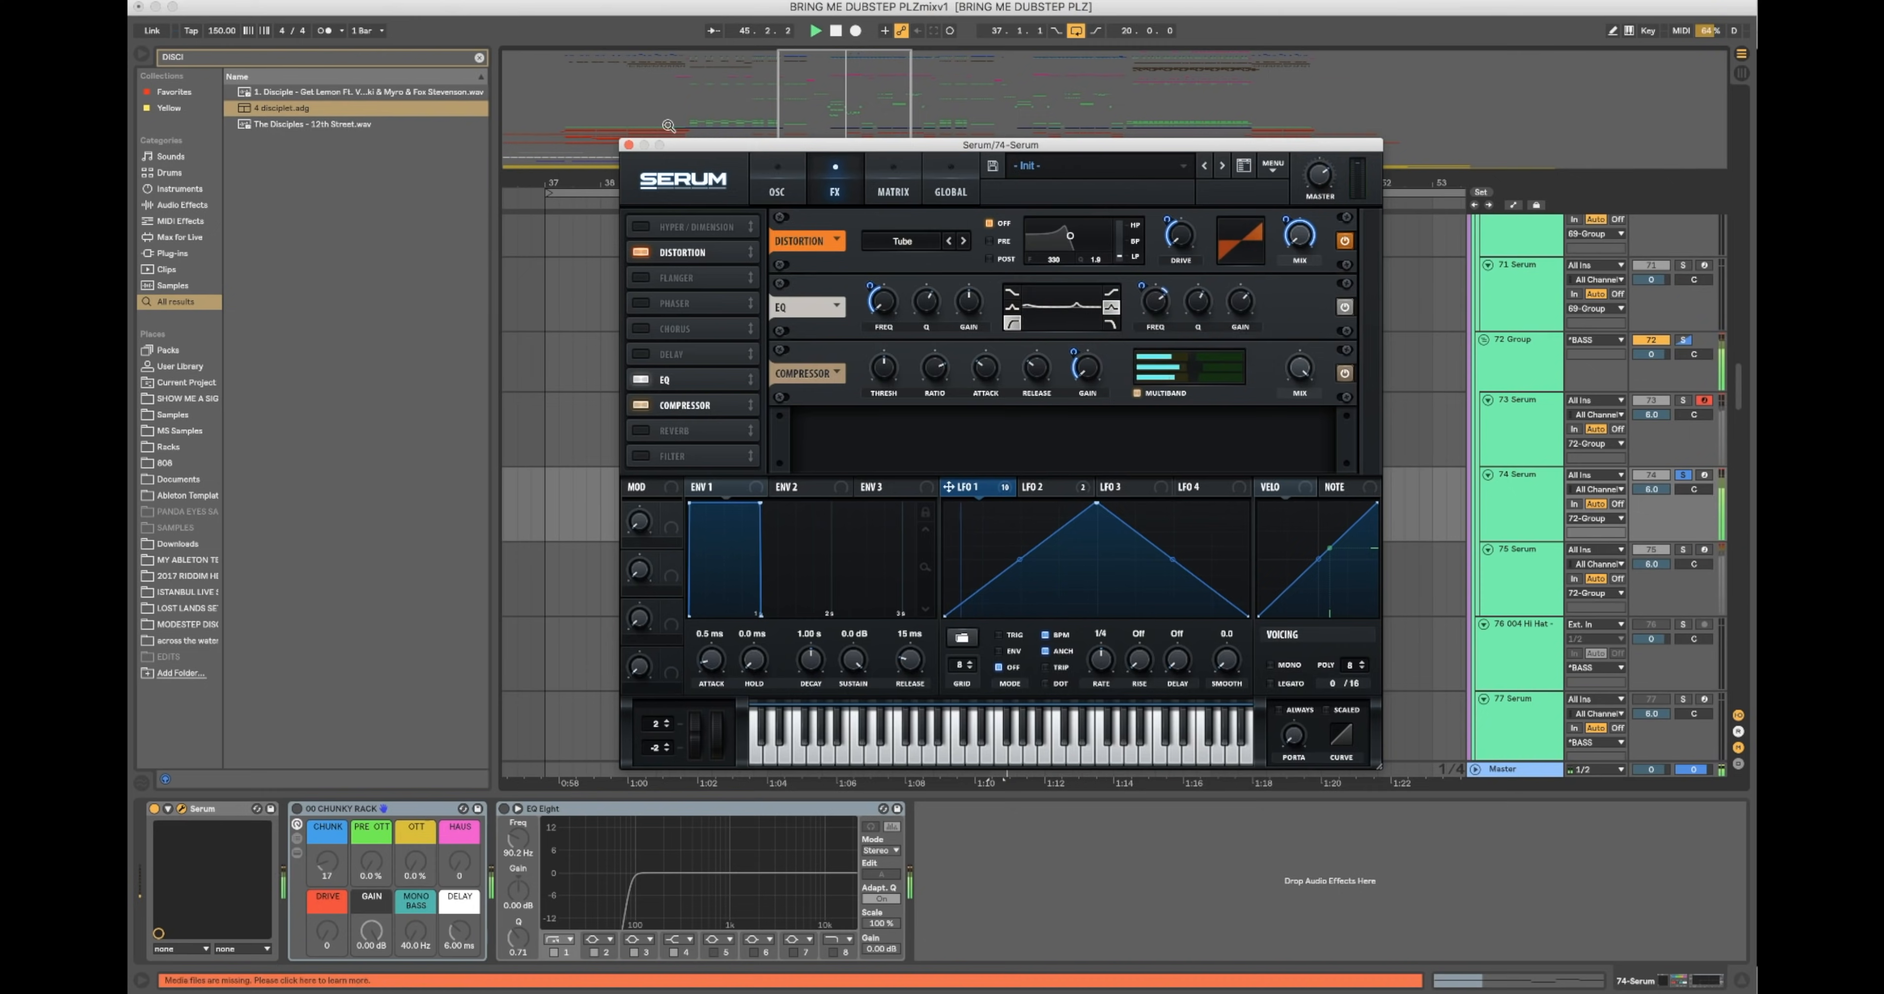
Step: Set three unison voices on oscillators A and B and turn down the random phase of both
left_click(777, 188)
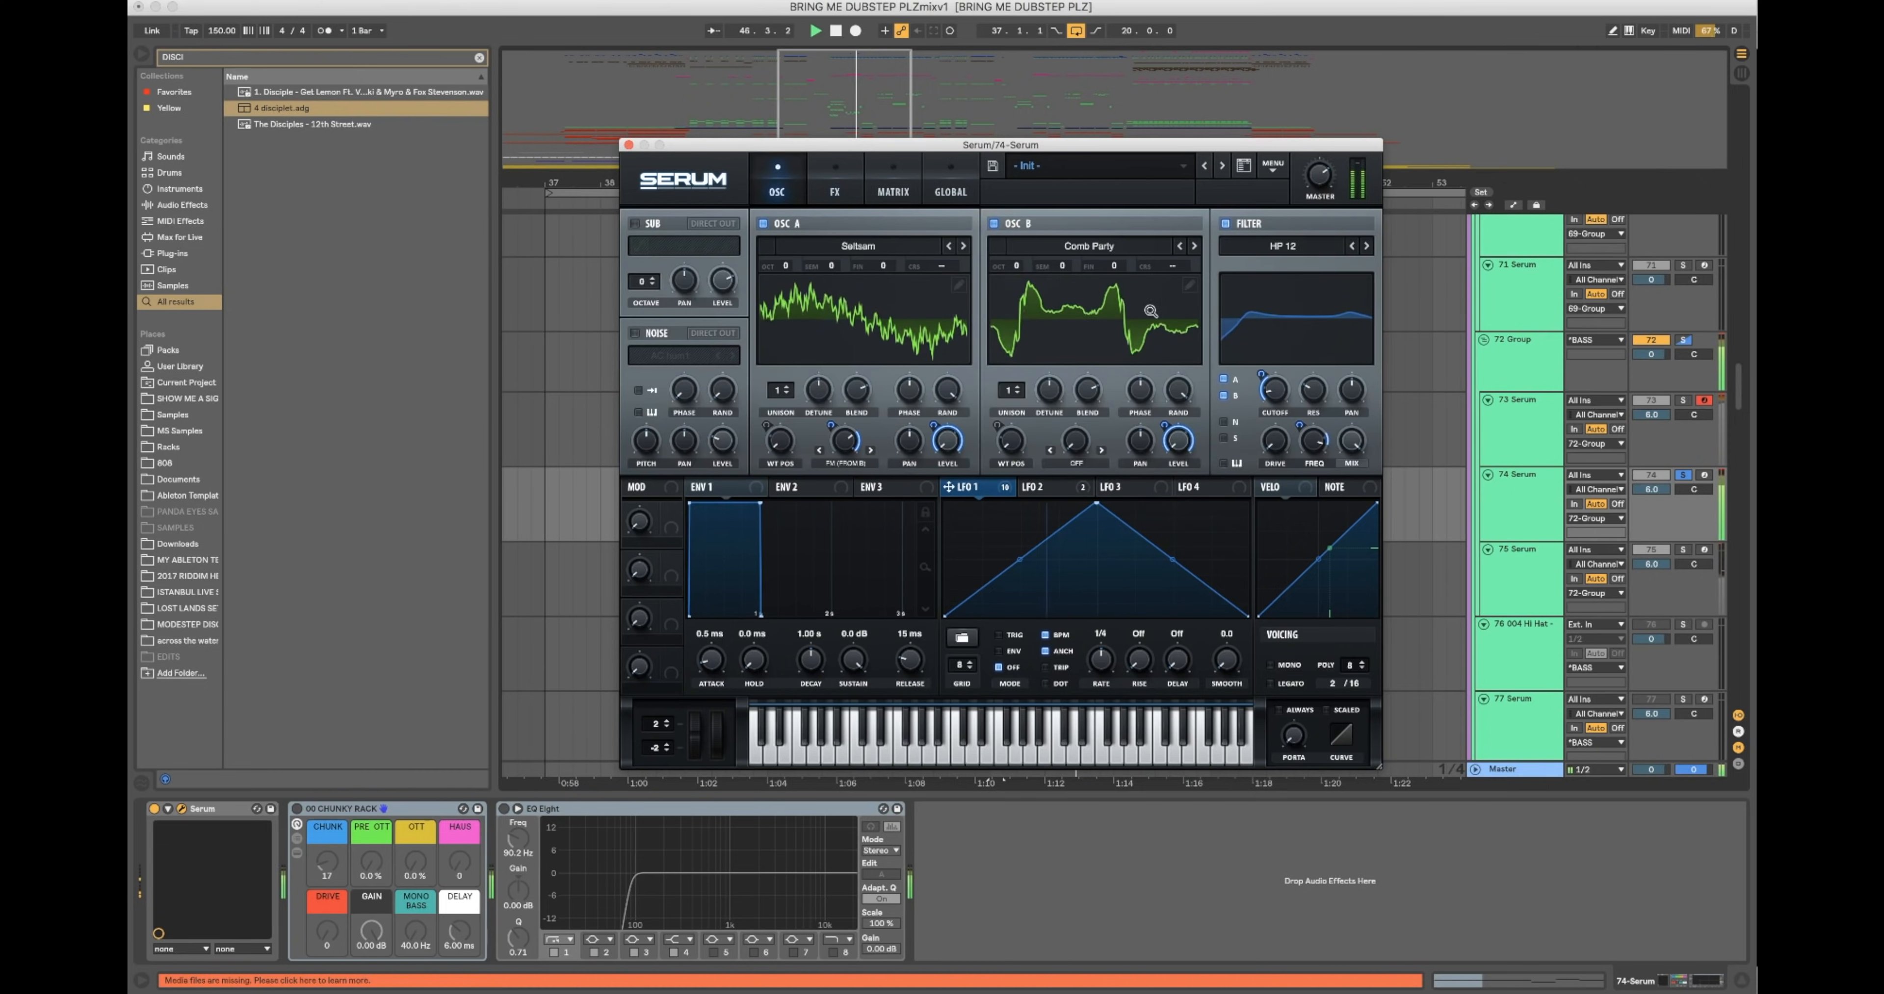
left_click(788, 389)
left_click(787, 389)
left_click(1020, 389)
left_click(1020, 389)
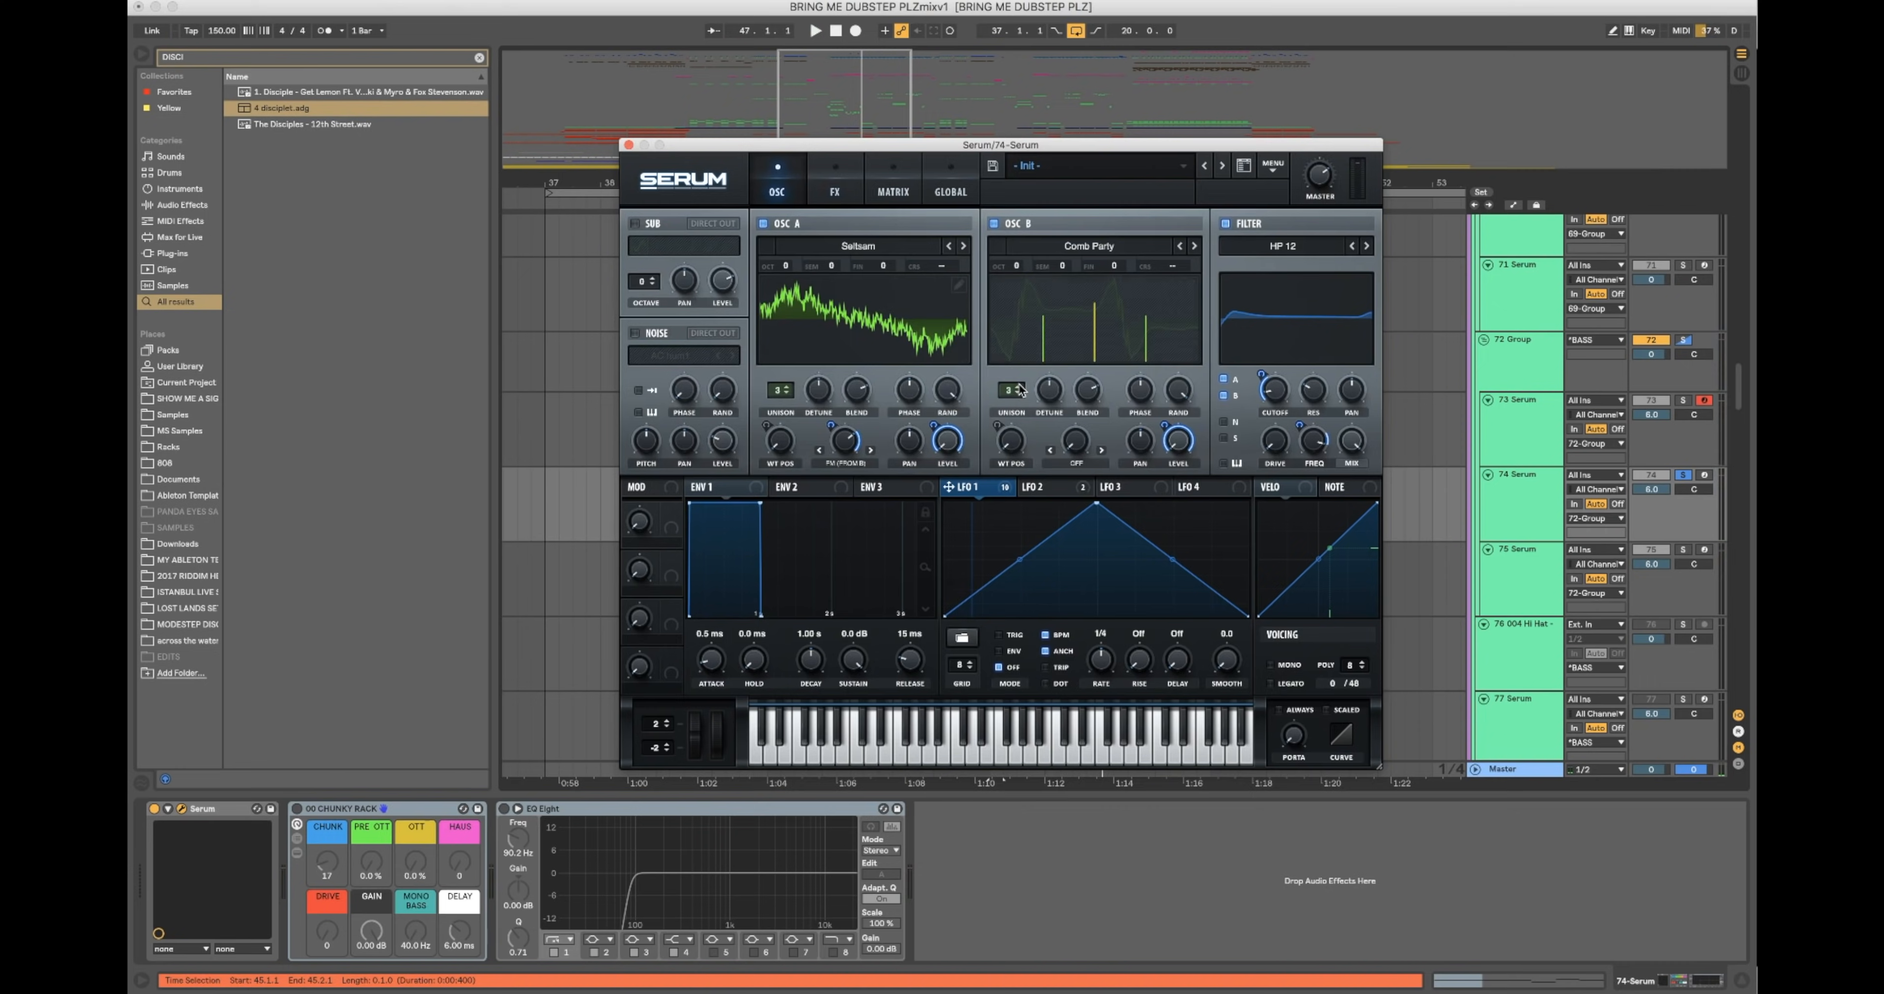
left_click_drag(1179, 396, 1180, 453)
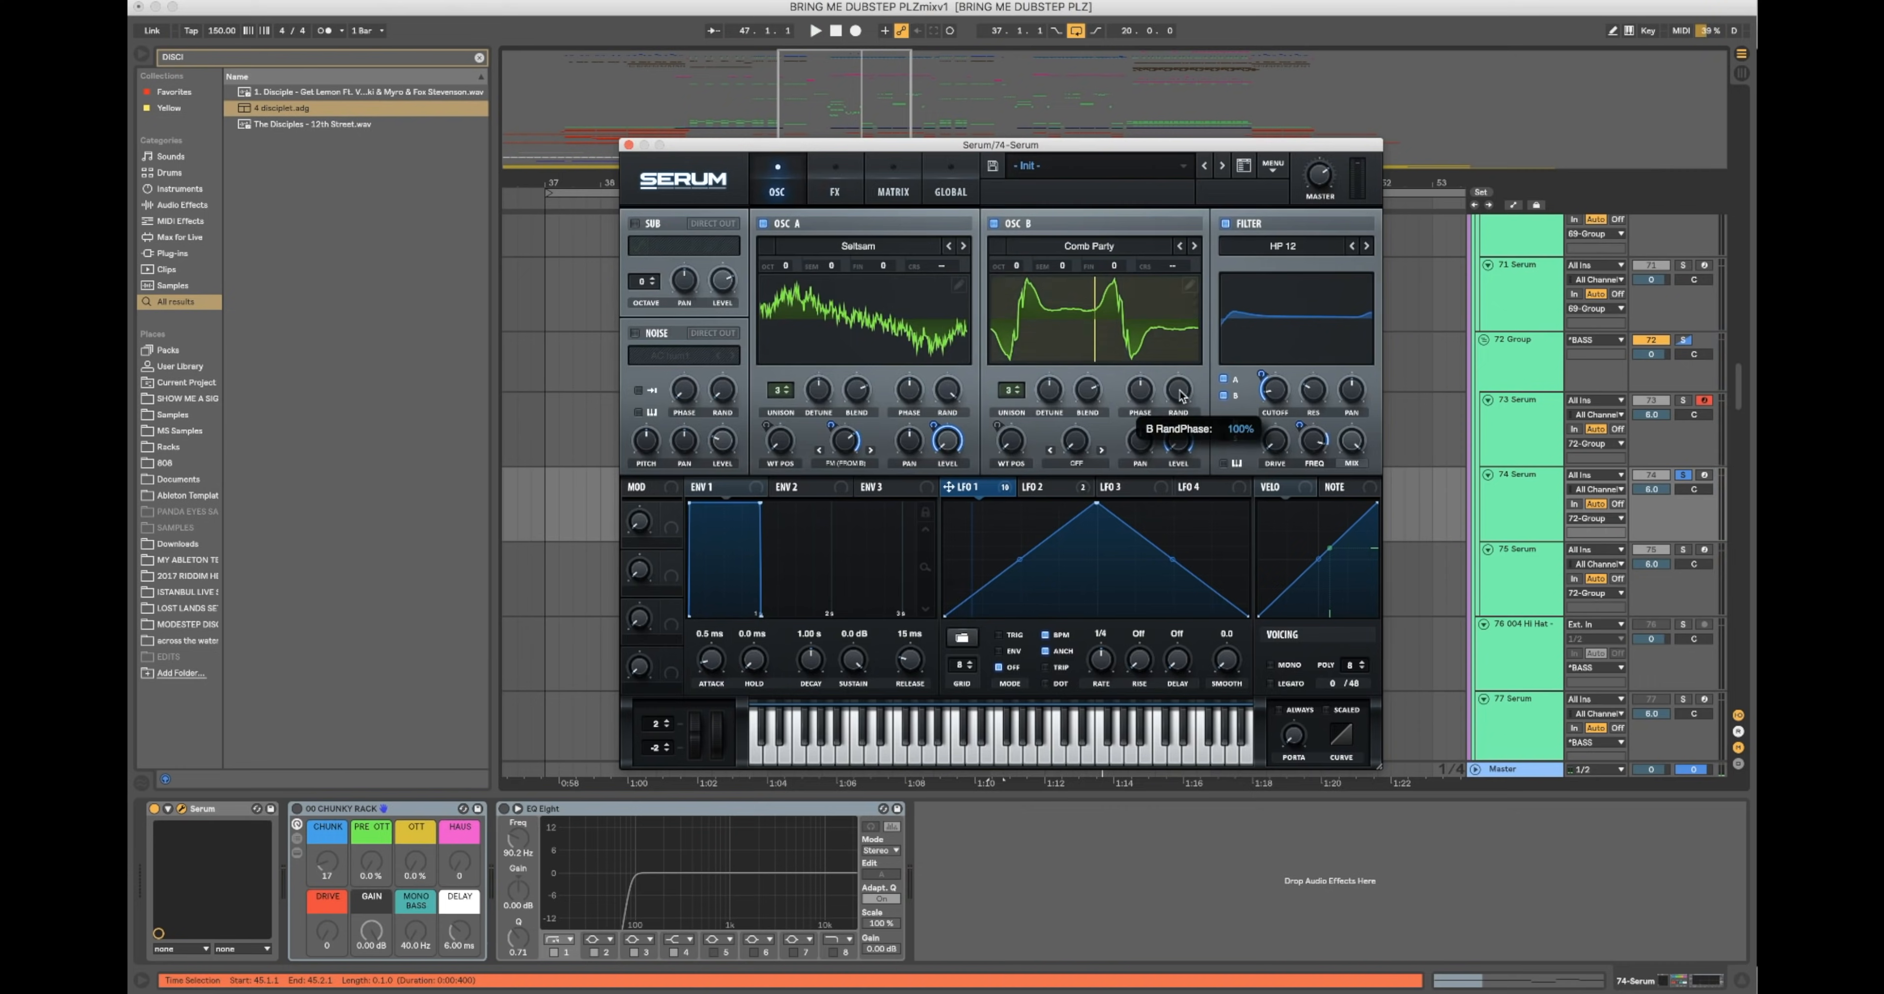
left_click_drag(949, 394, 949, 453)
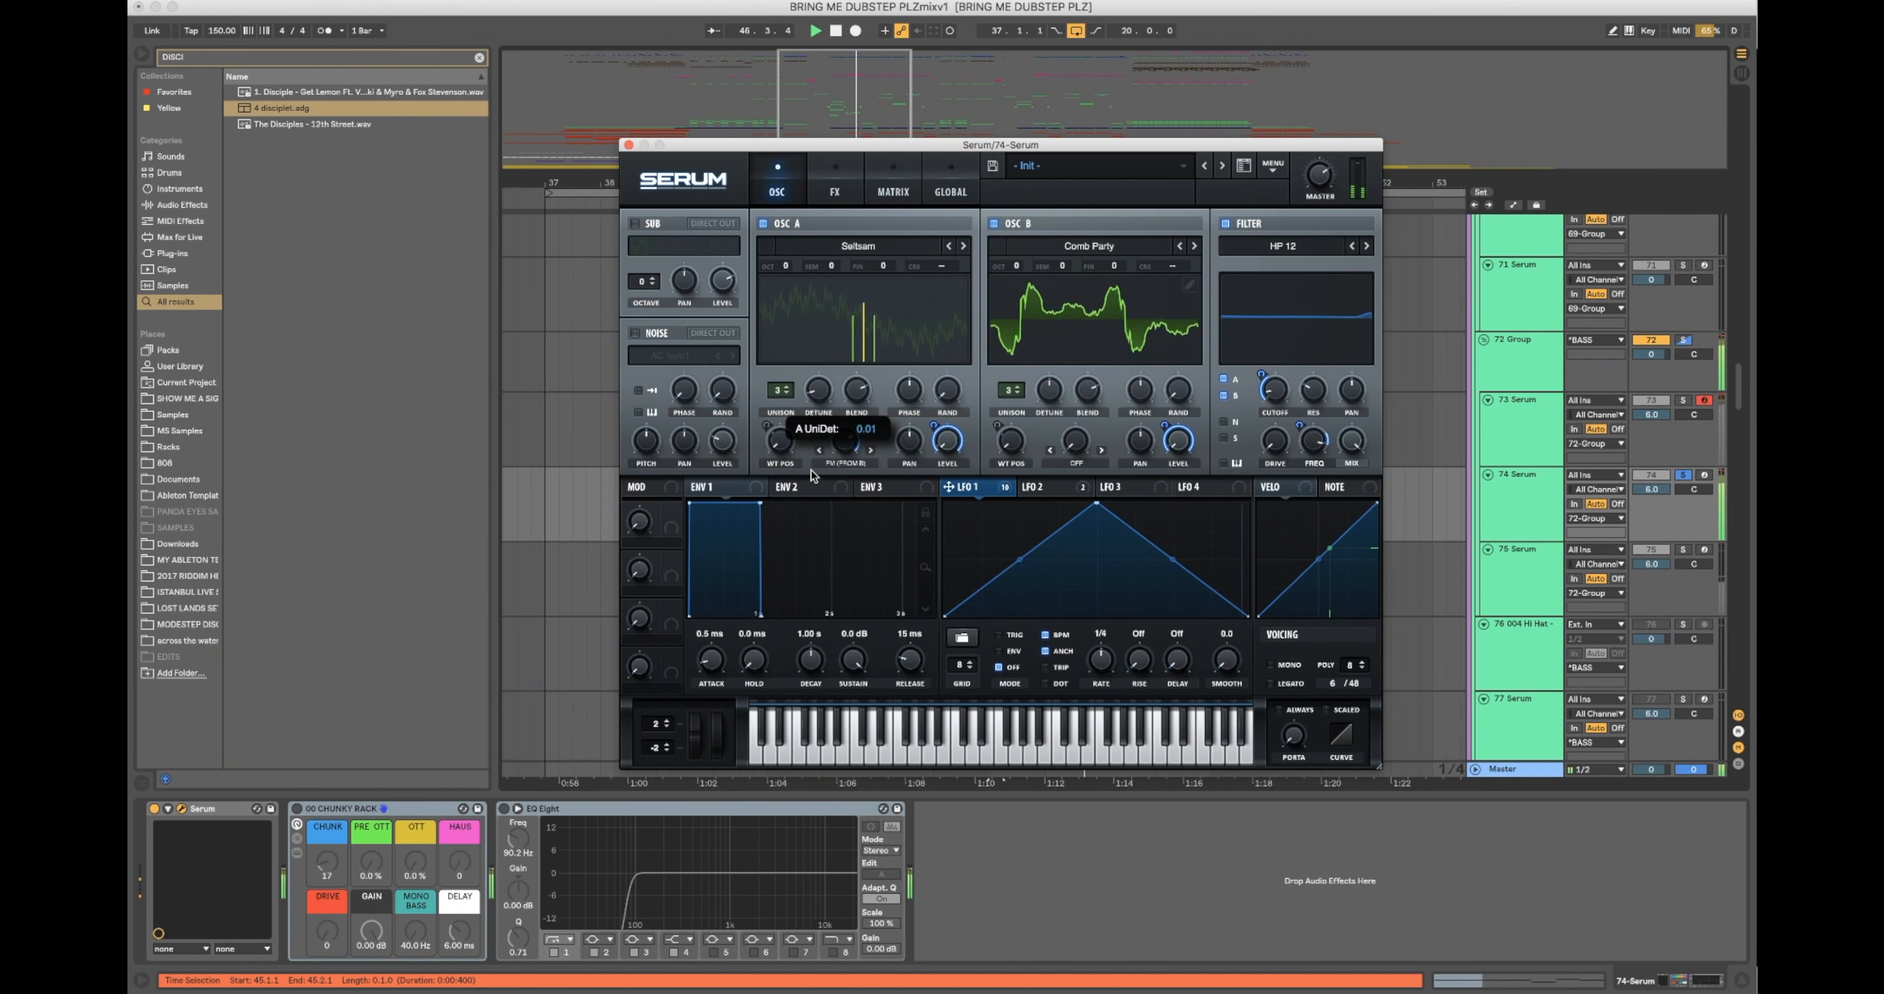
Step: Narrow the unison detune to about 0.01 on oscillator A and 0.02 on oscillator B, then audition the sound
key("Left")
key("Left")
key("Left")
key("Left")
key("space")
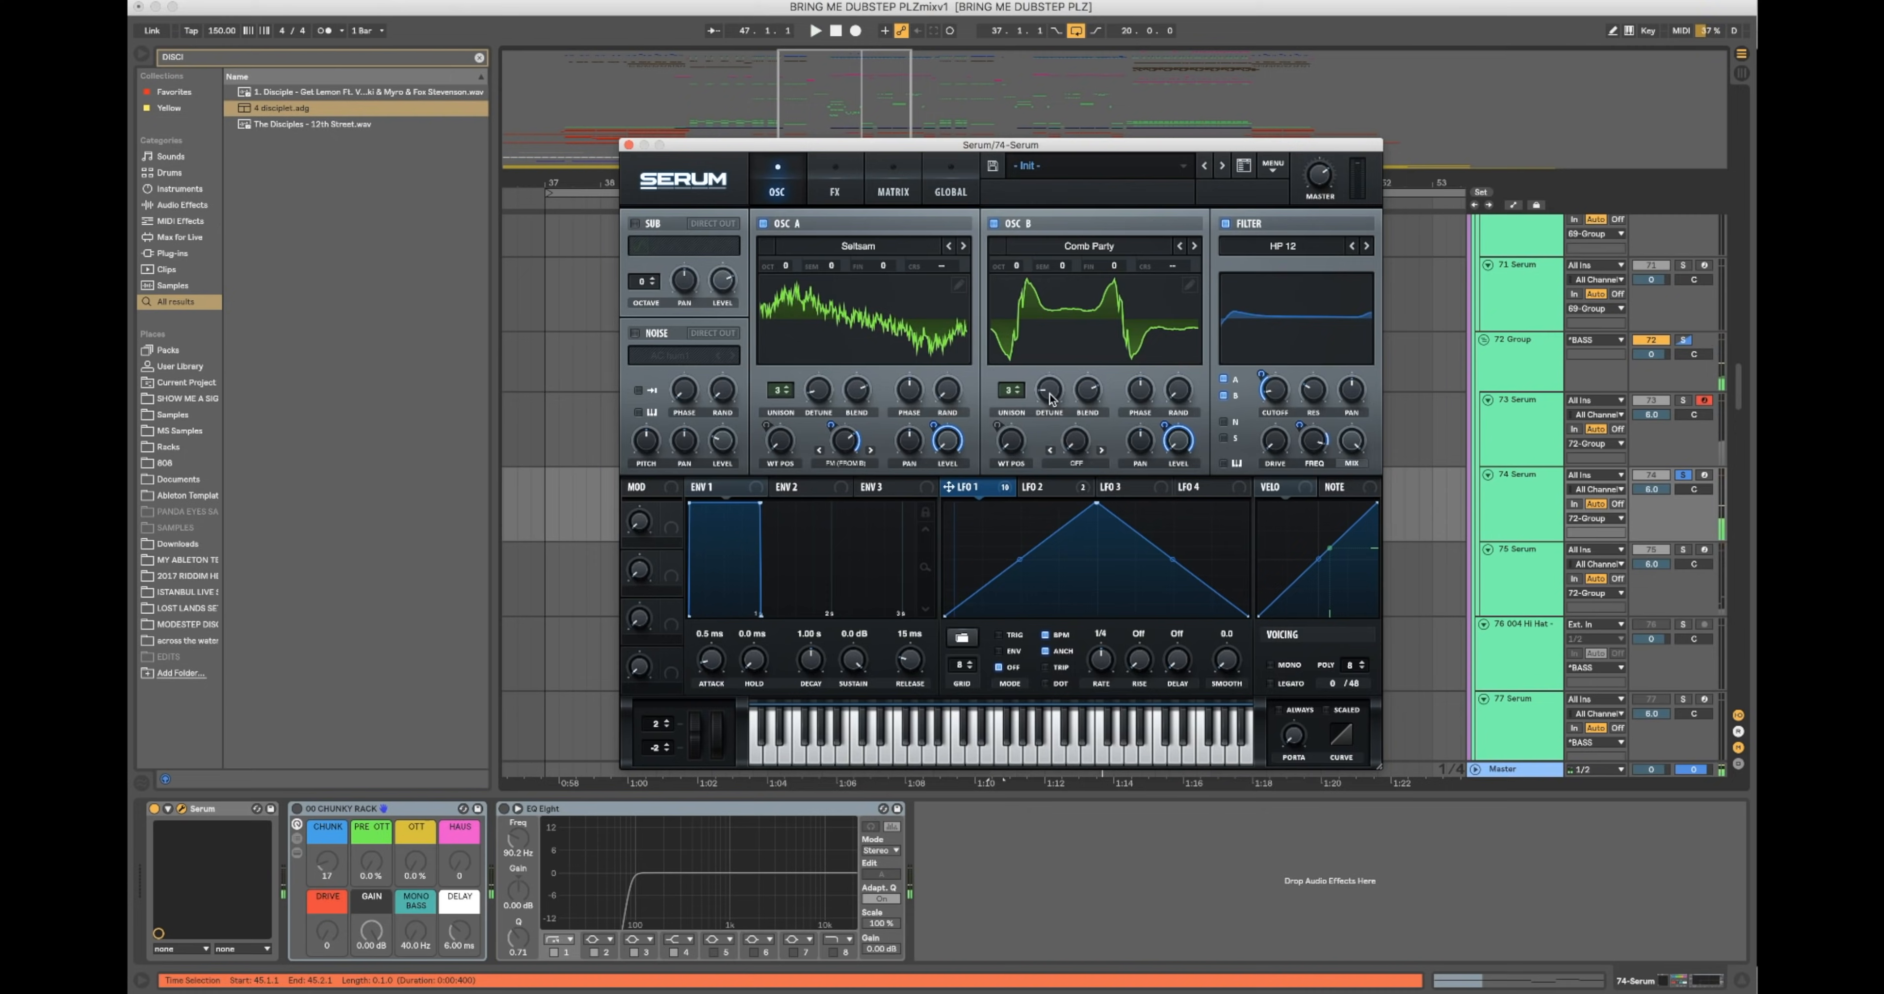
mouse_move(1051, 398)
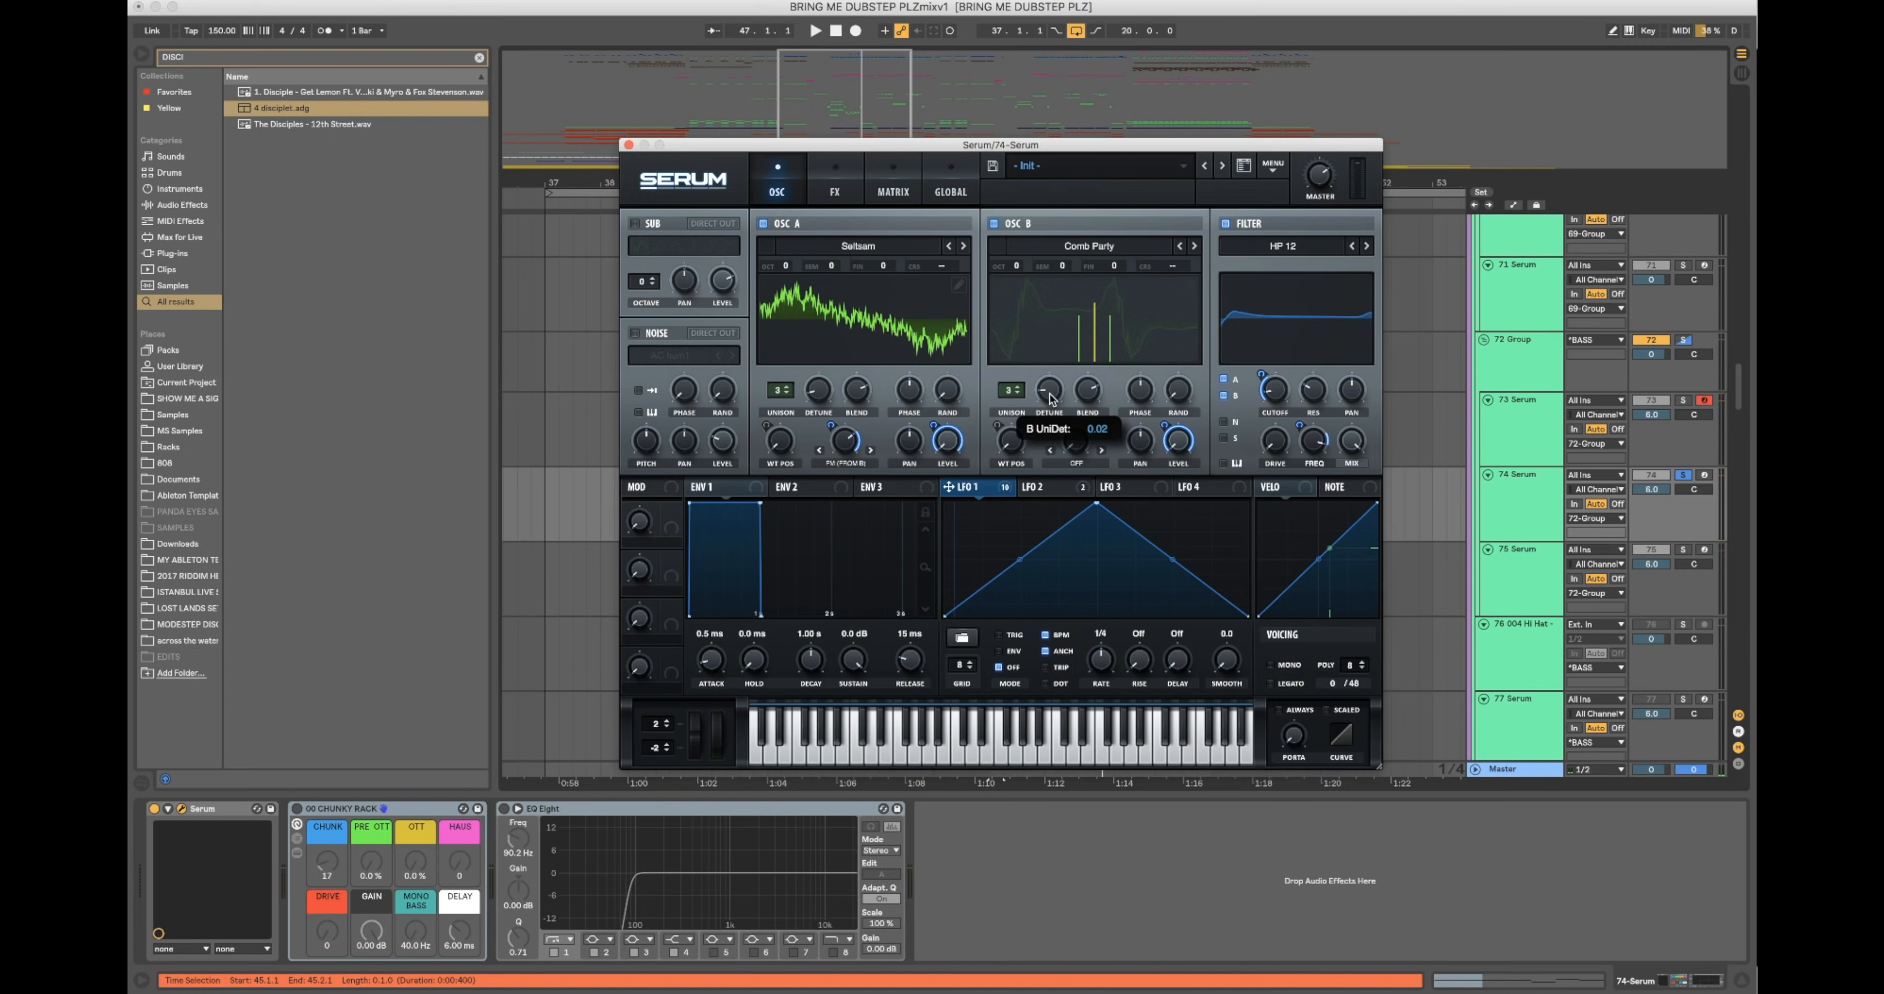
mouse_move(1051, 398)
left_mouse_down()
mouse_move(1051, 377)
mouse_move(1048, 400)
left_mouse_up()
key("space")
Step: Reshape LFO 1 with an earlier peak, an earlier end point and an outward-curved falling segment, and play it back
left_click_drag(1096, 503, 1016, 484)
left_click_drag(1103, 557, 1183, 630)
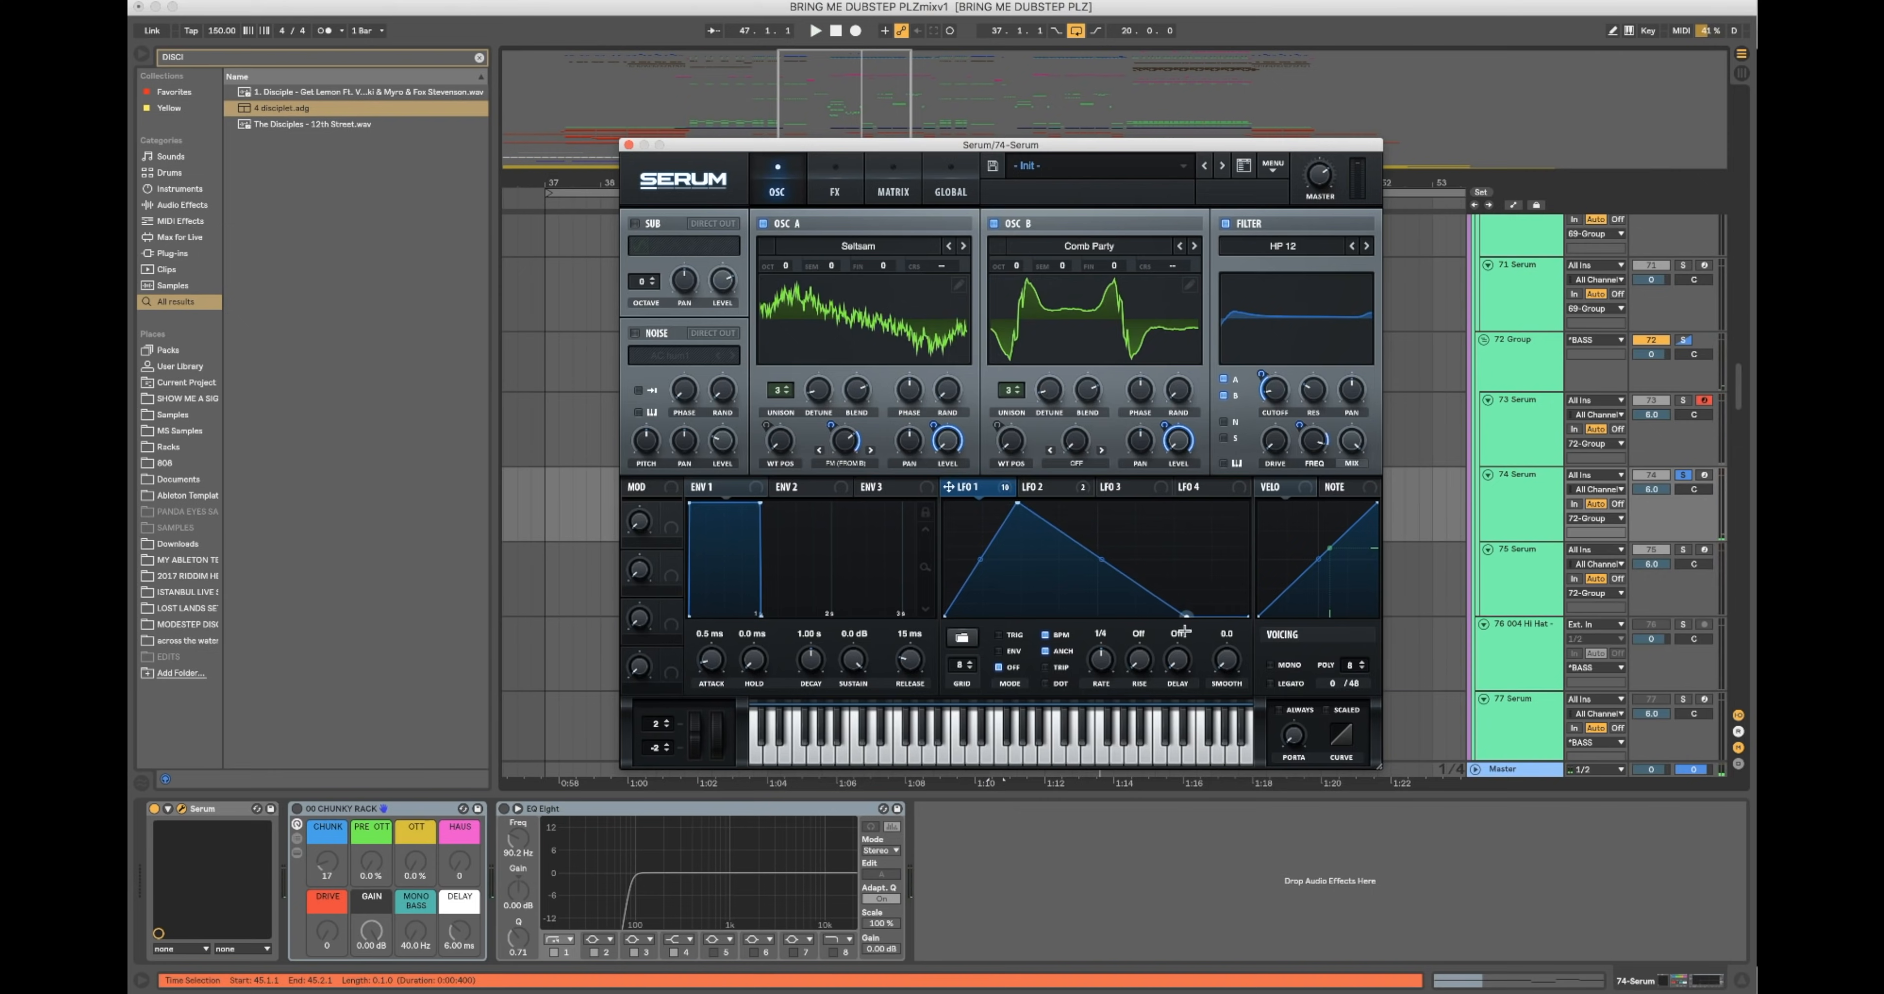
left_click_drag(1099, 564, 1103, 551)
key("space")
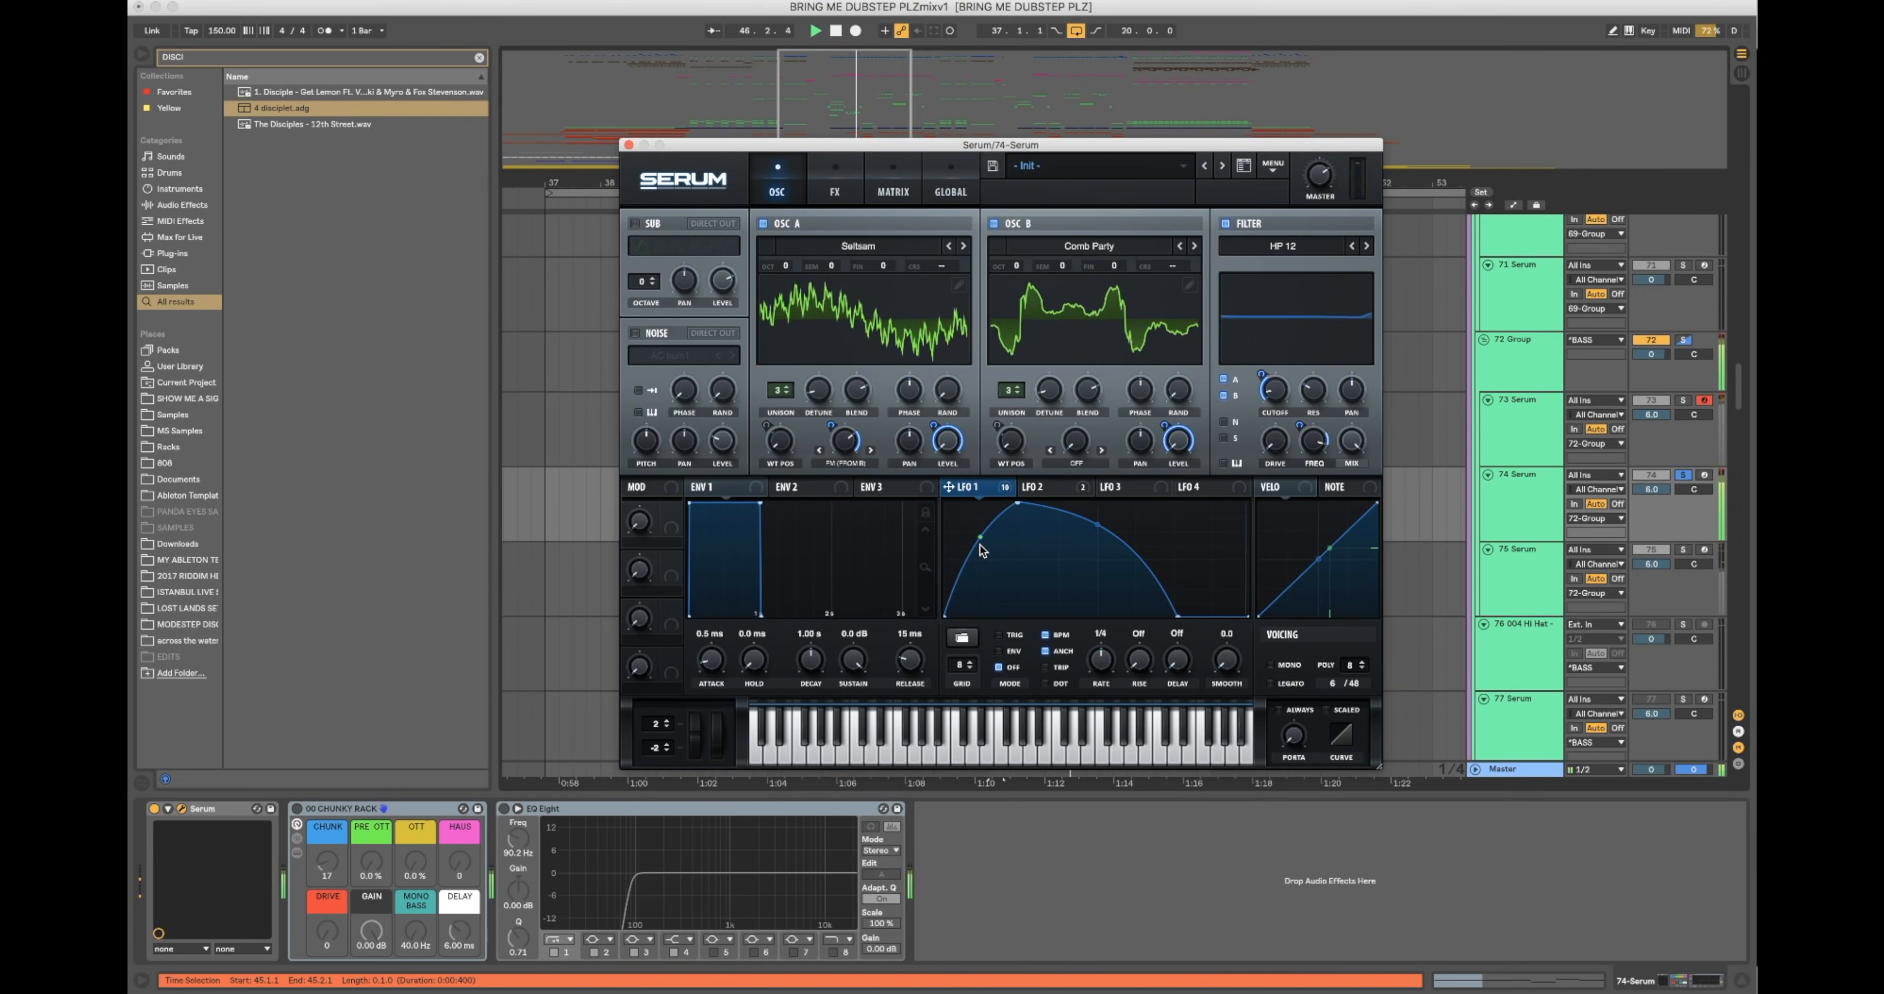
Step: Add the ValhallaRoom Audio Unit after EQ Eight on the 74 Serum track and set its mix to 0%
left_click(819, 177)
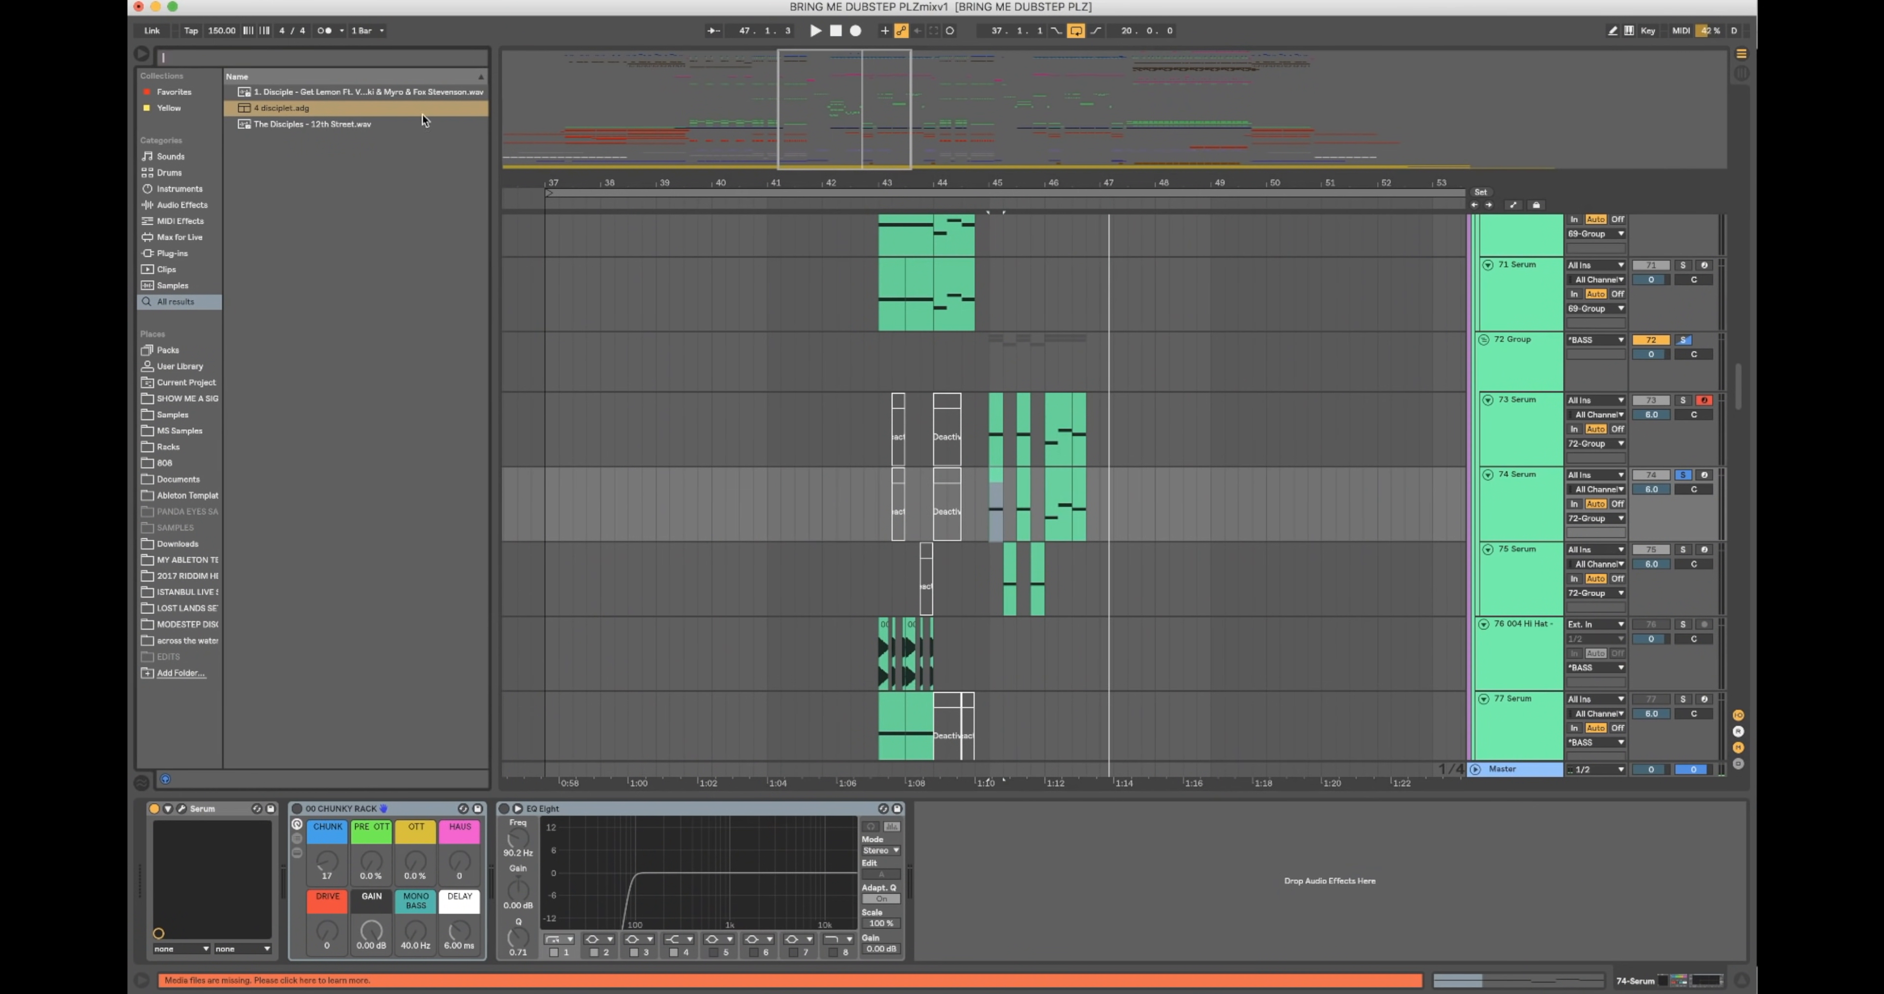
left_click(172, 254)
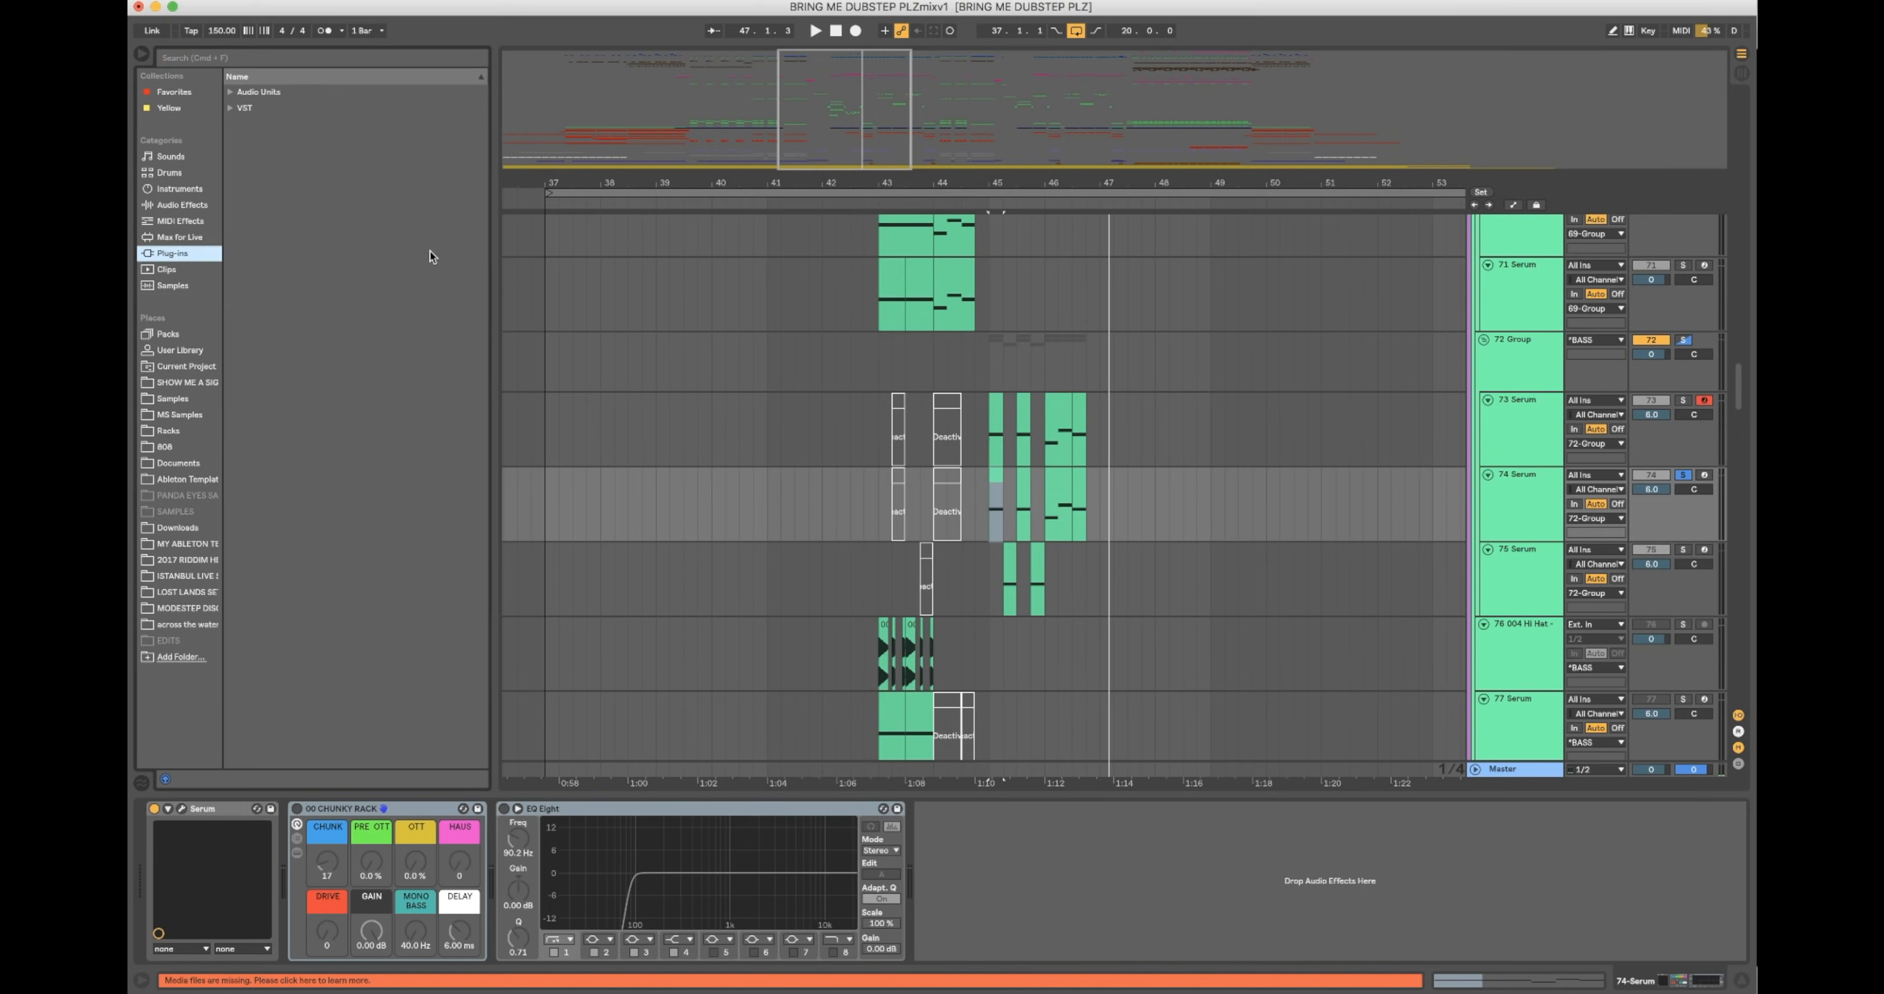
left_click(239, 94)
left_click(246, 674)
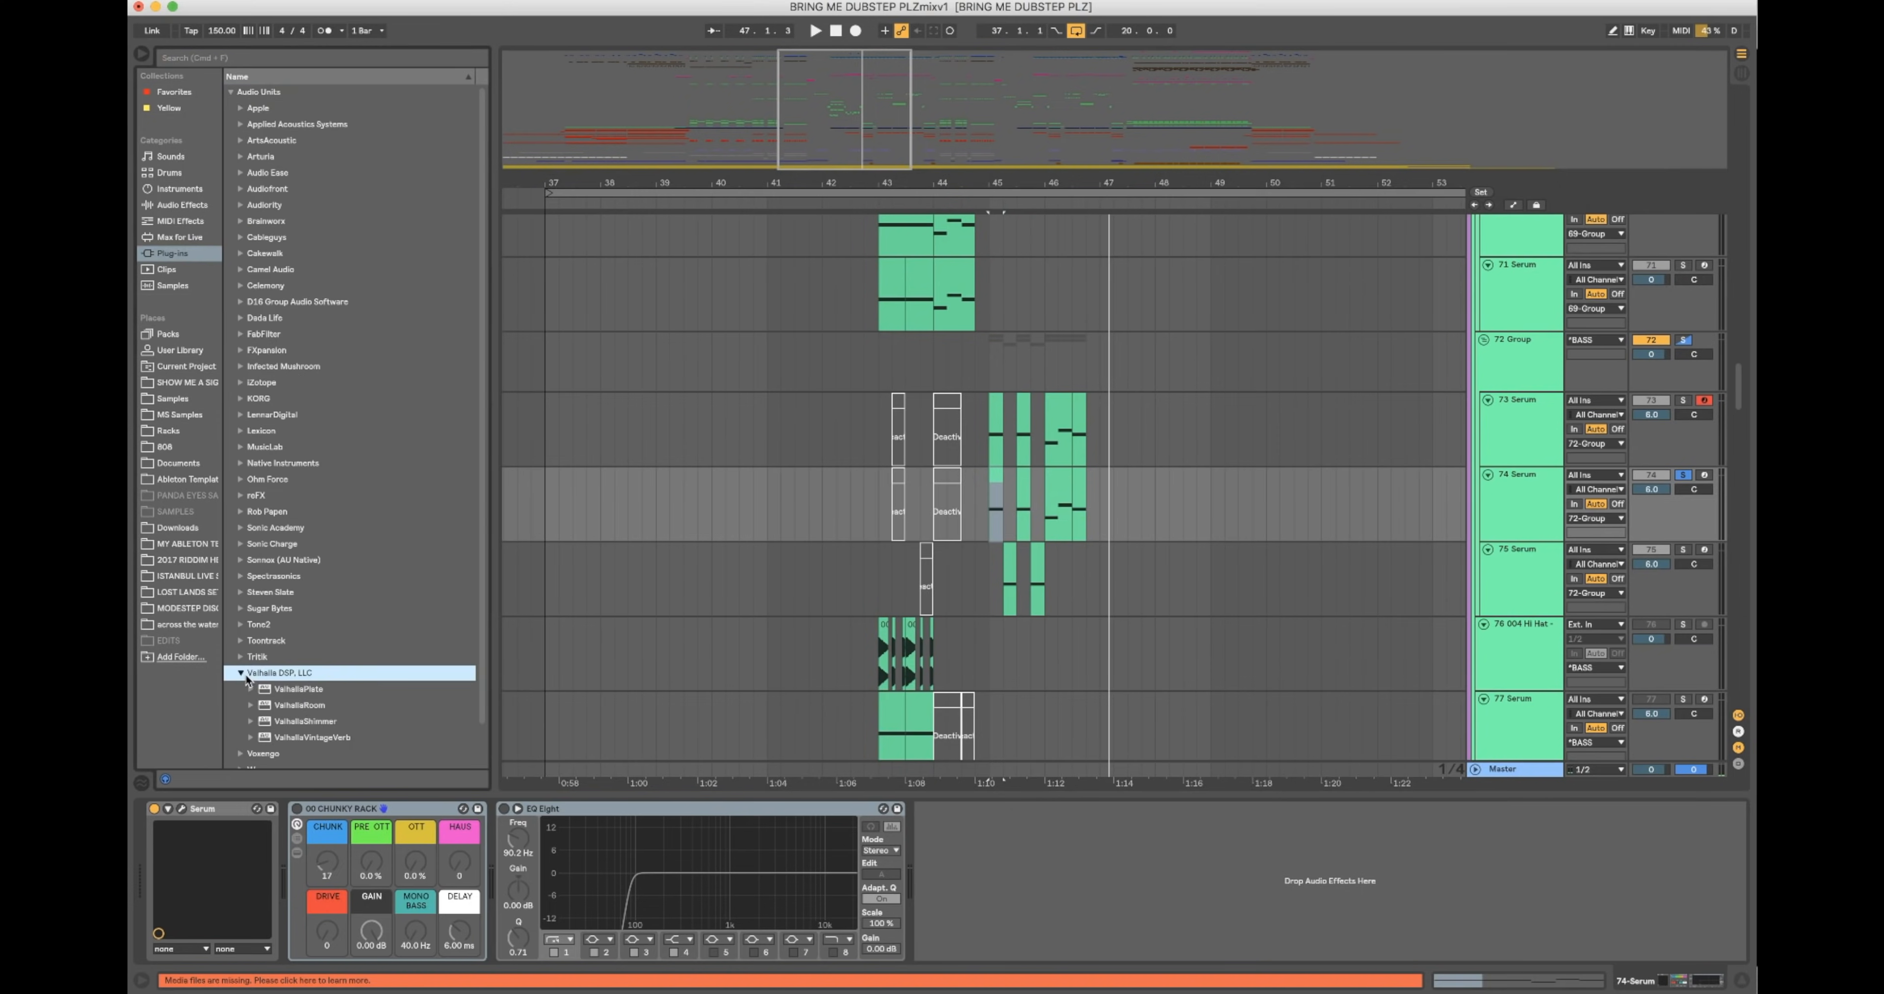
mouse_move(322, 706)
left_mouse_down()
mouse_move(512, 848)
mouse_move(483, 858)
mouse_move(870, 853)
mouse_move(899, 881)
left_mouse_up()
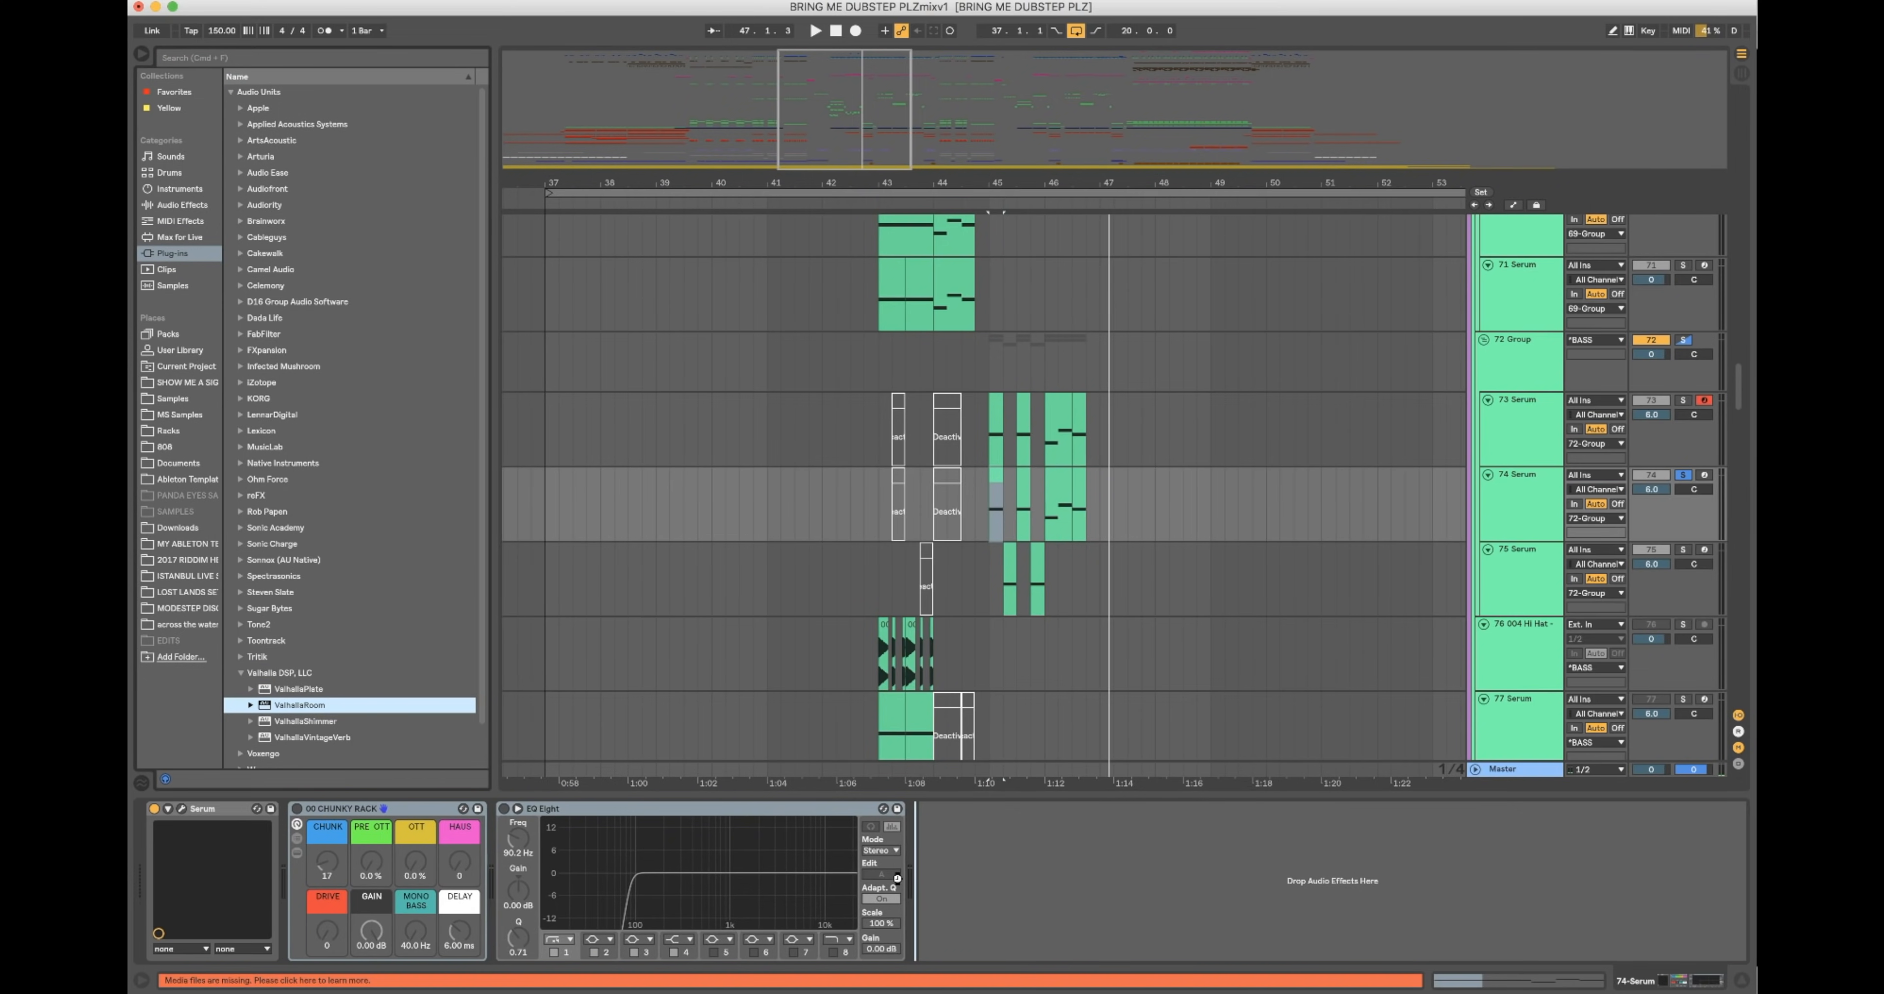
left_click_drag(894, 813, 899, 819)
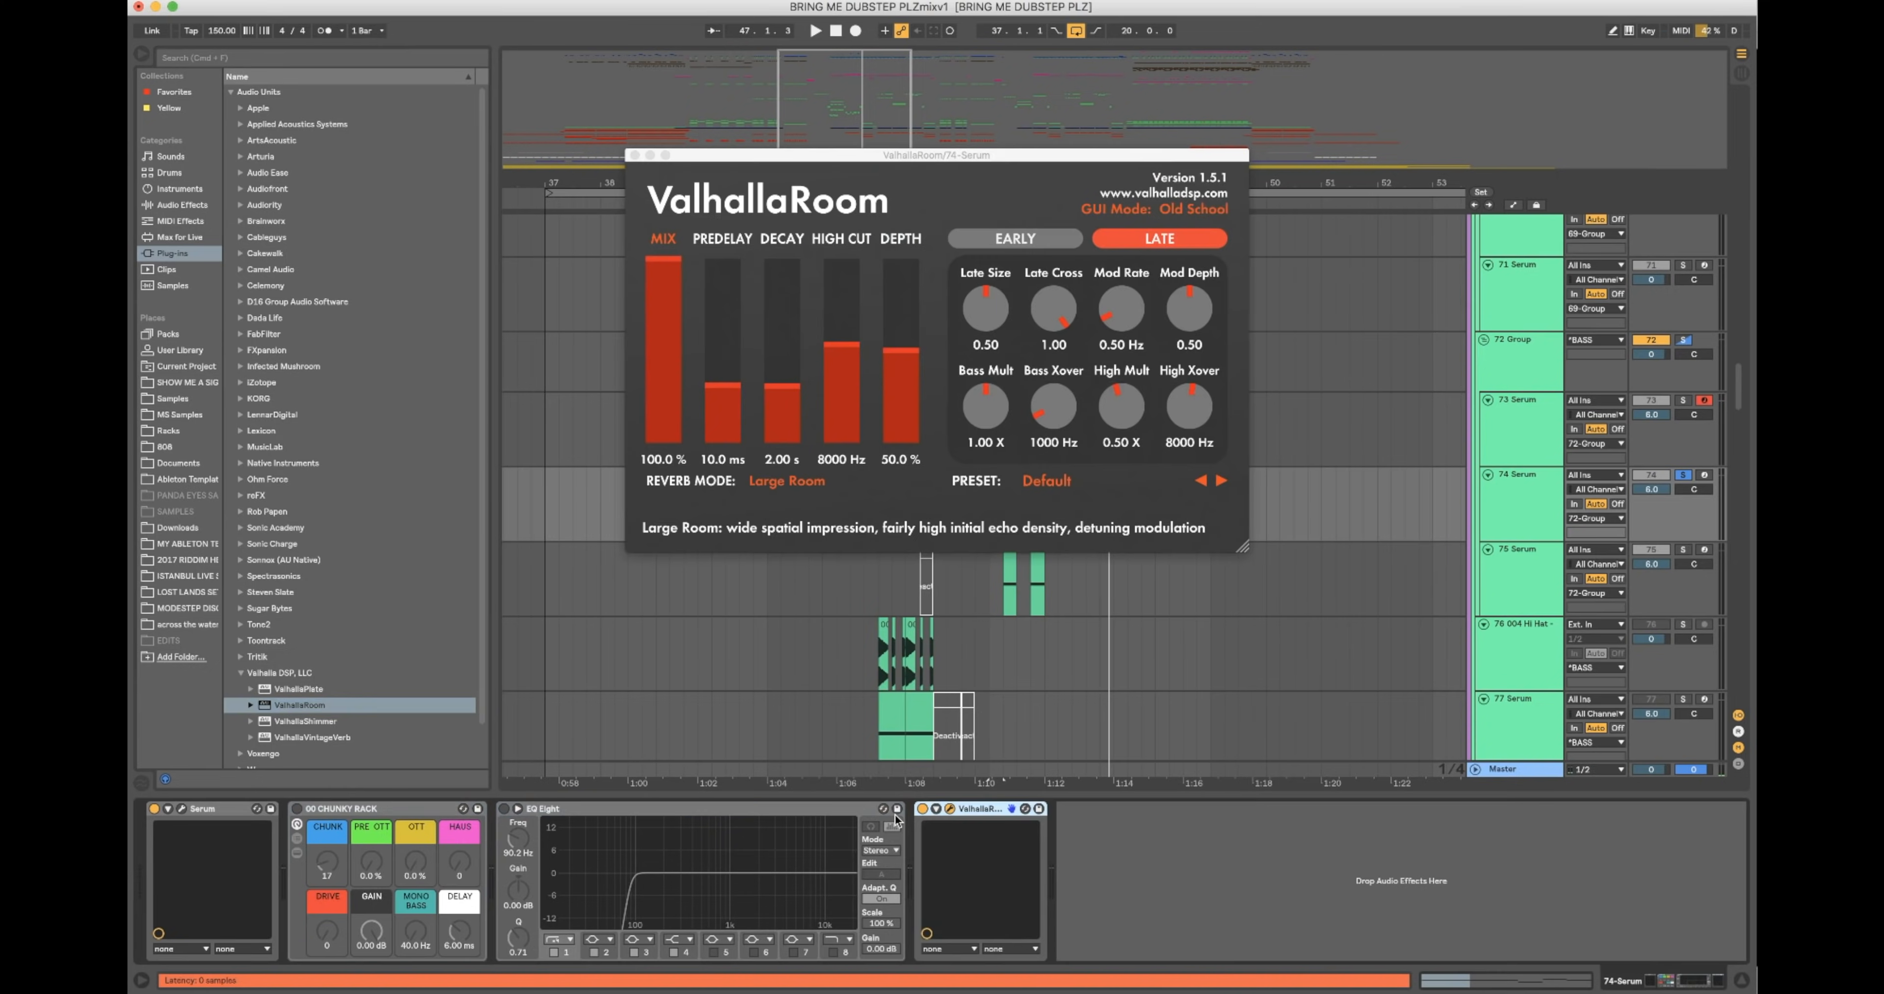
left_click_drag(653, 311, 646, 527)
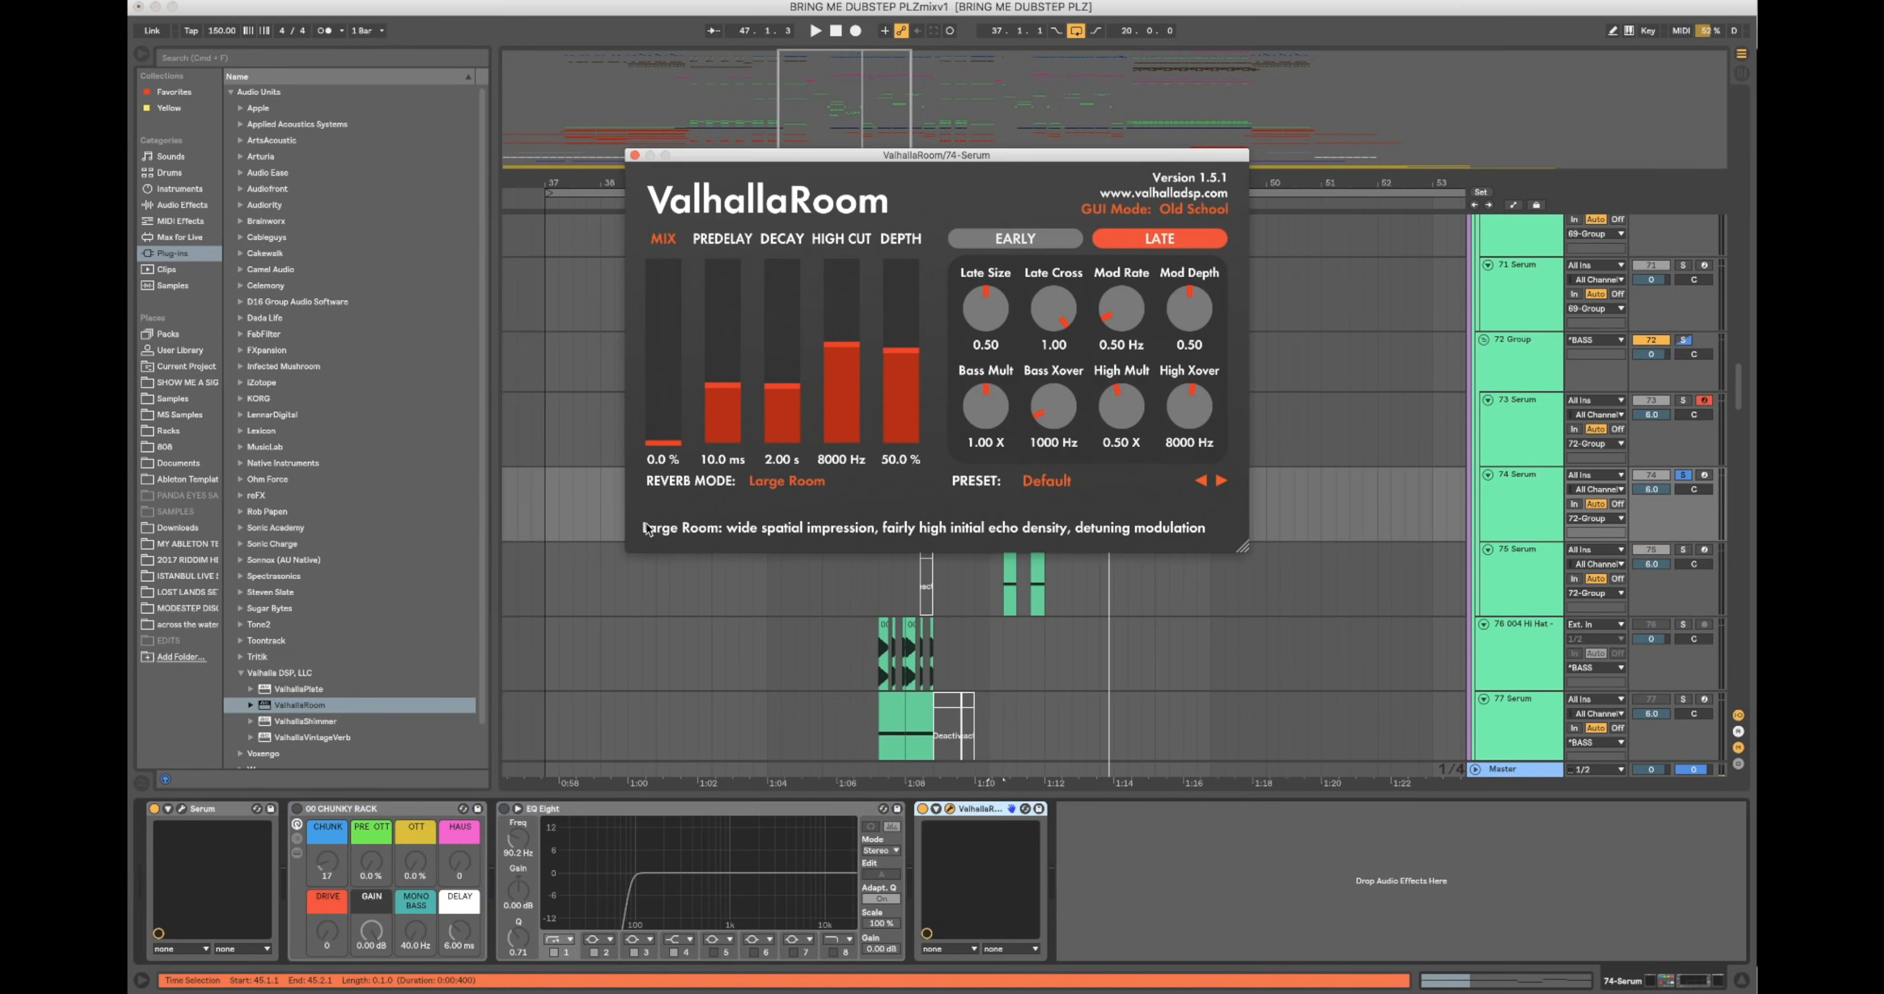
left_click(634, 156)
Step: Draw ValhallaRoom mix automation on 74 Serum that curves upward across the clip at bar 45 and returns to zero by 45.3, then audition
left_click(1556, 500)
left_click_drag(842, 96, 860, 152)
left_click(1521, 516)
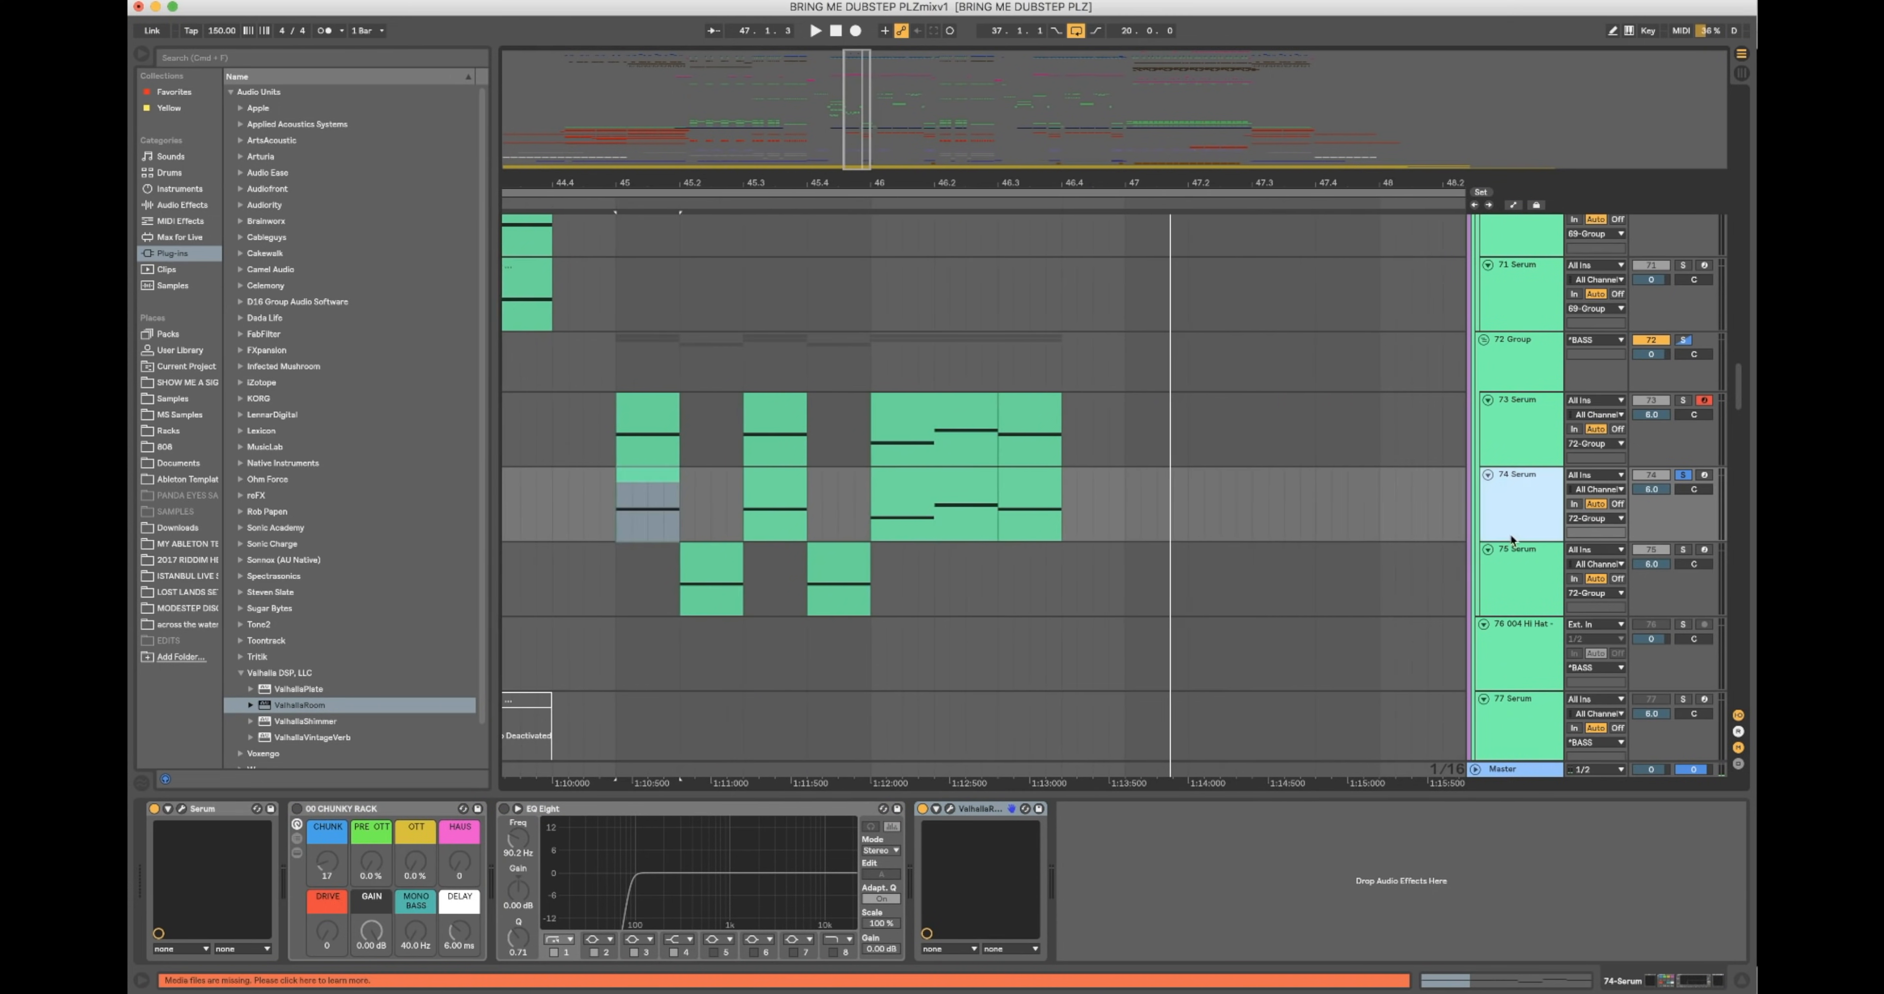
key("a")
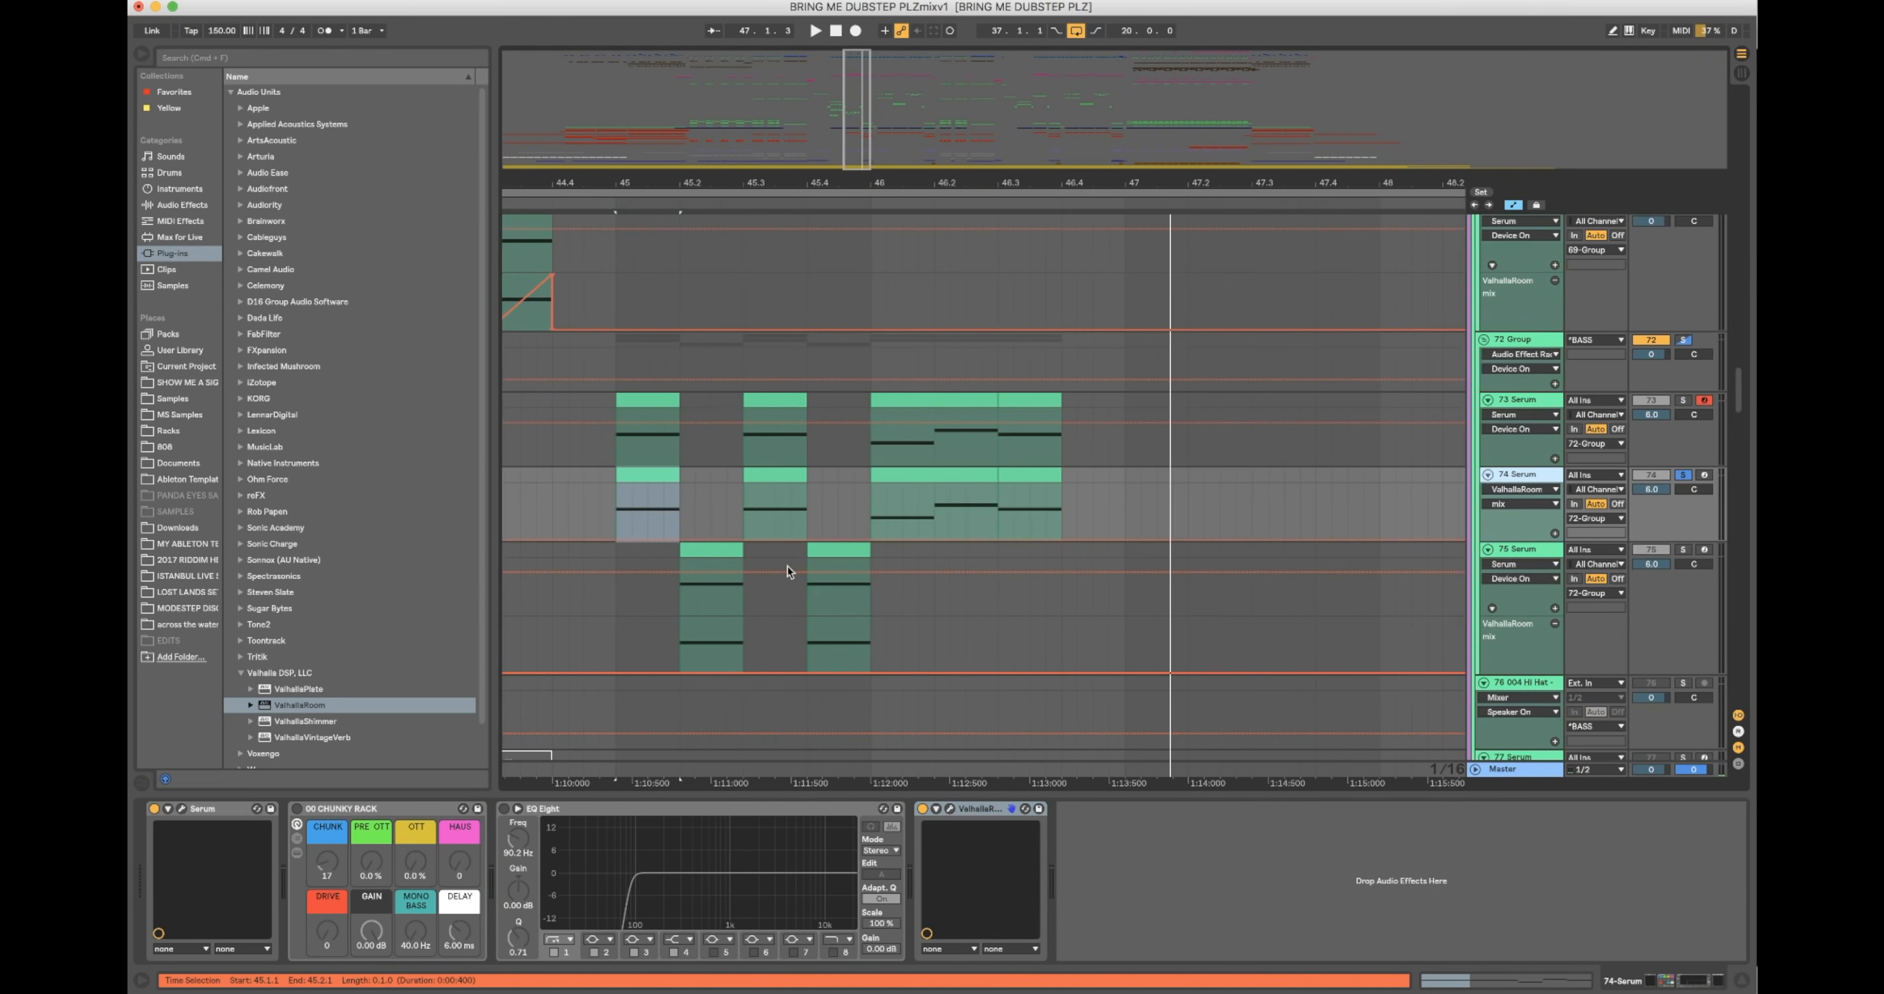
left_click(613, 539)
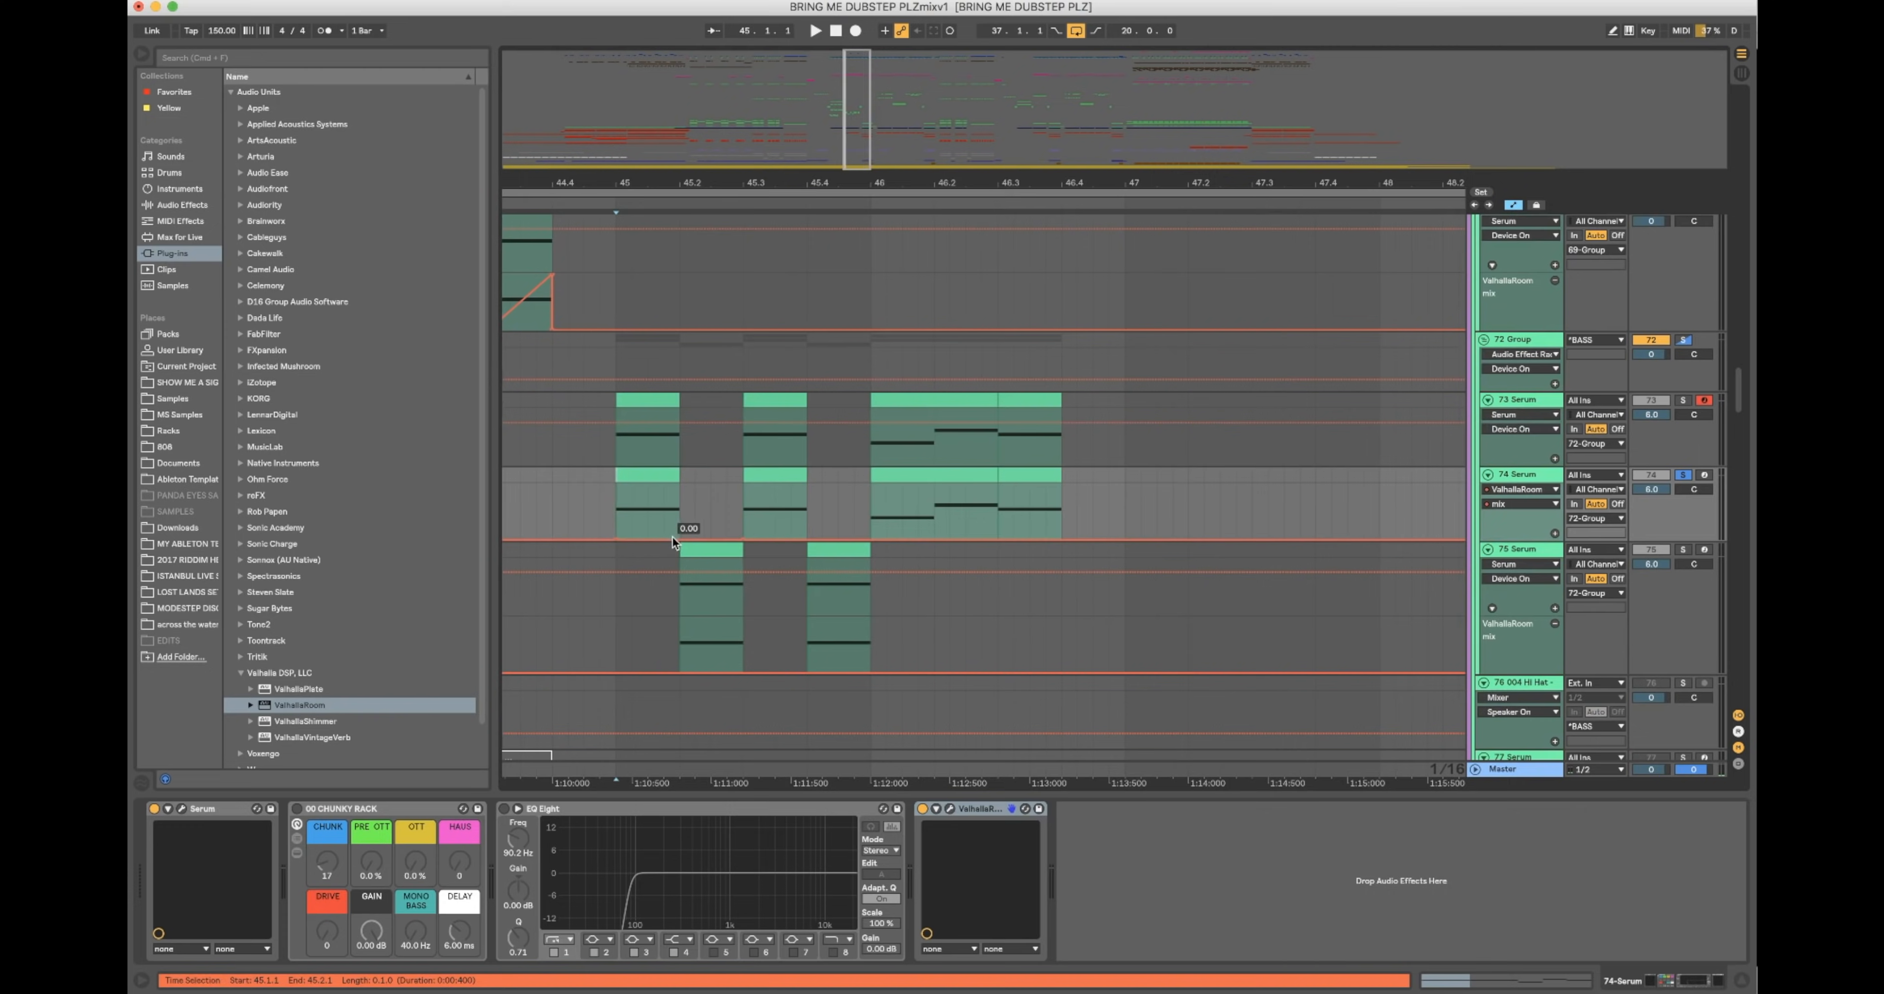
left_click_drag(673, 537, 667, 493)
key("space")
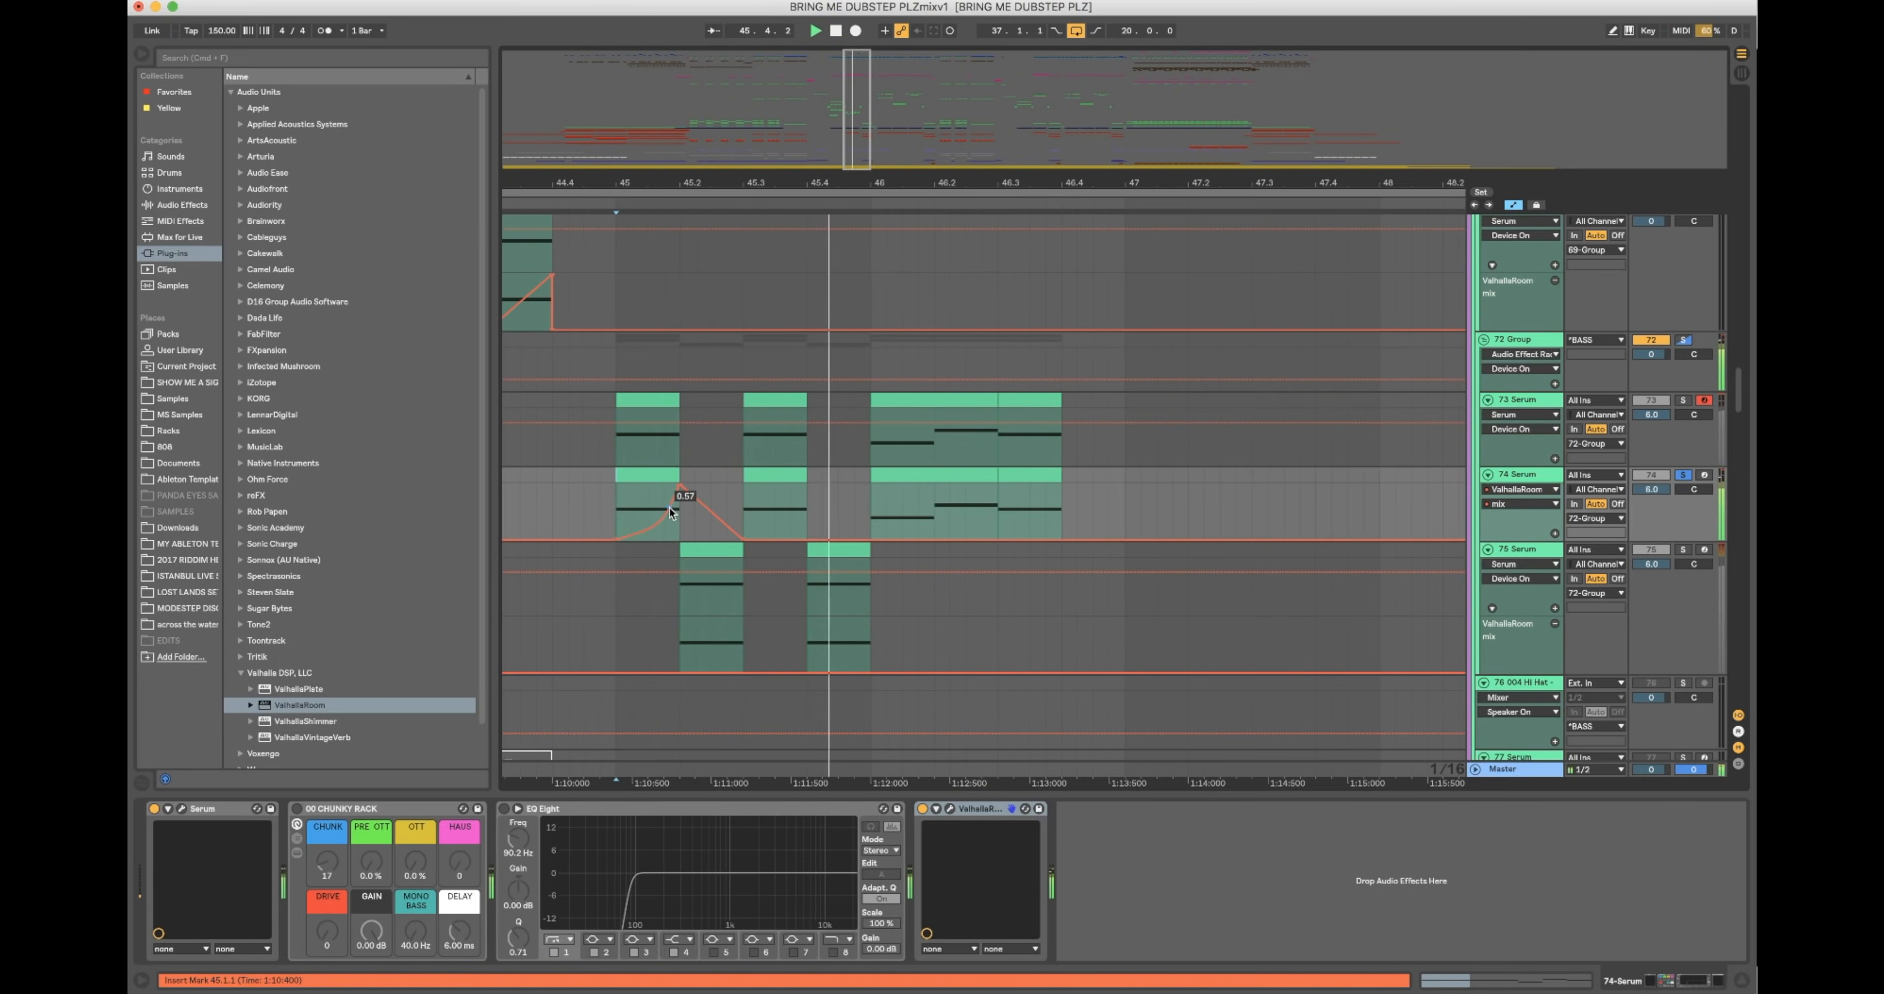
key("space")
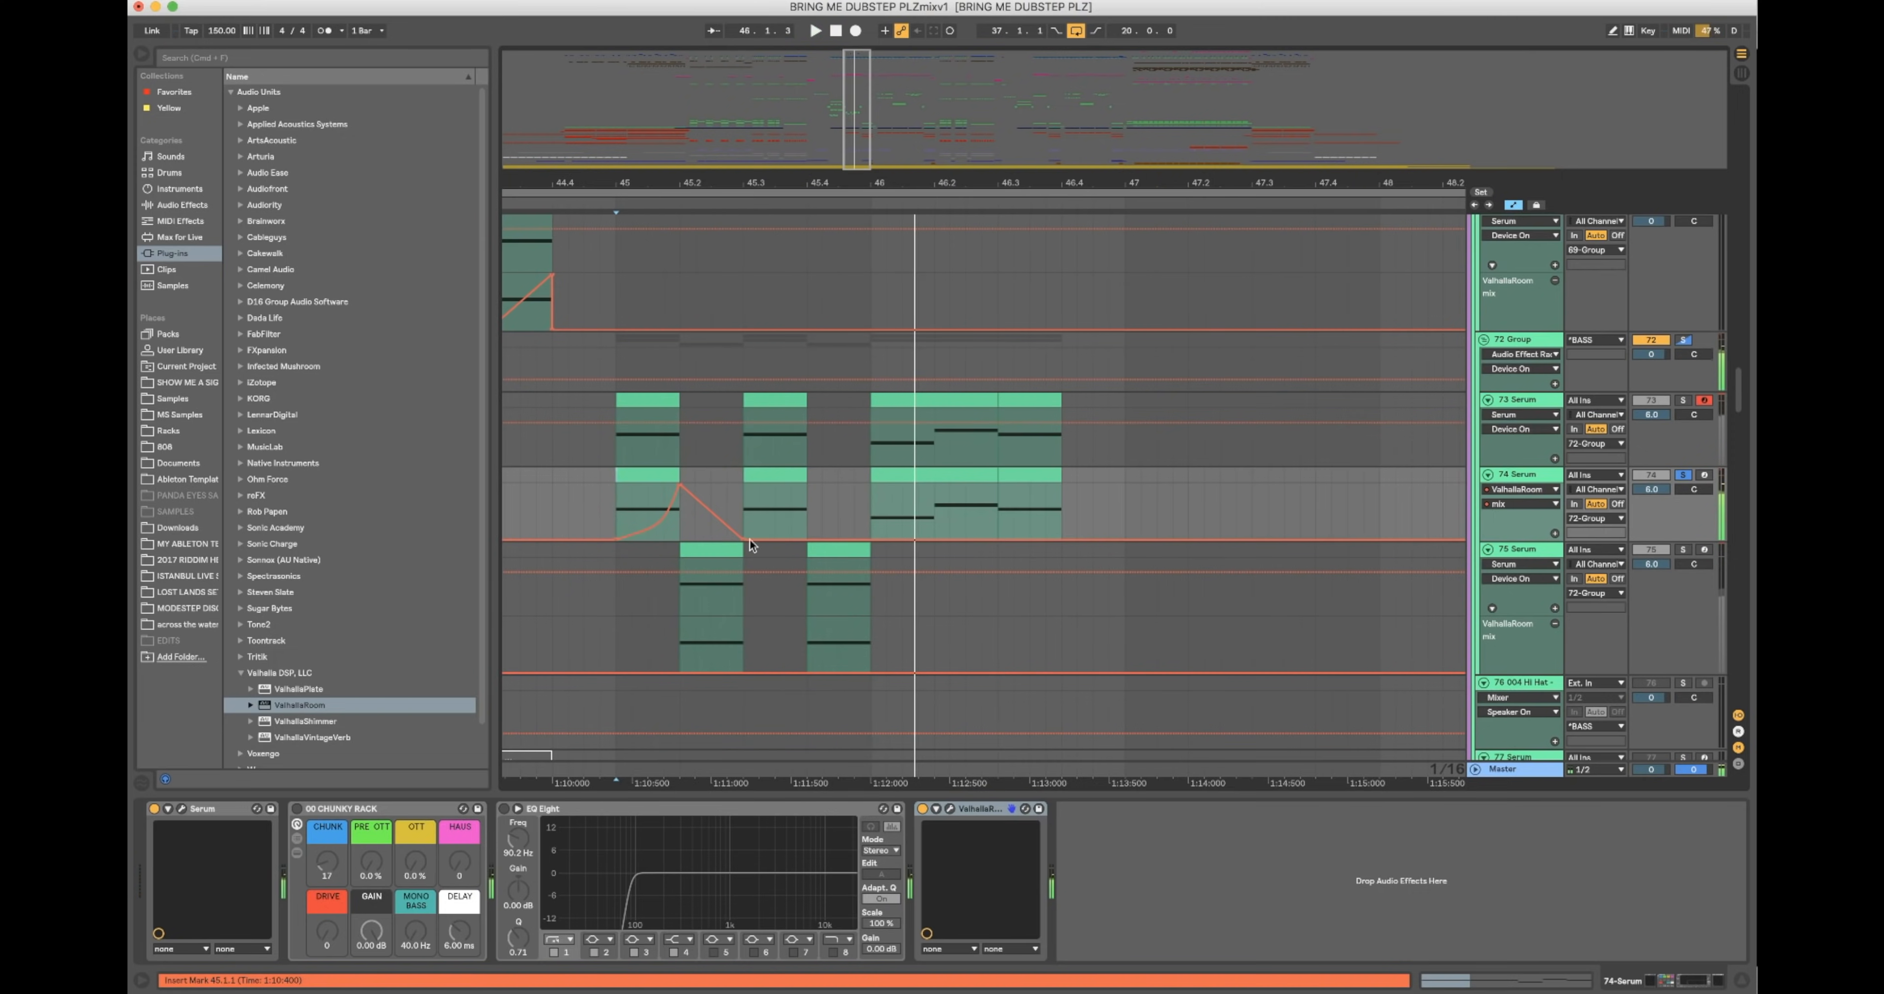
Step: Give the ValhallaRoom mix automation its own lane, duplicate the first reverb swell onto the clip at 45.3, and play it back
left_click(1555, 530)
left_click(615, 569)
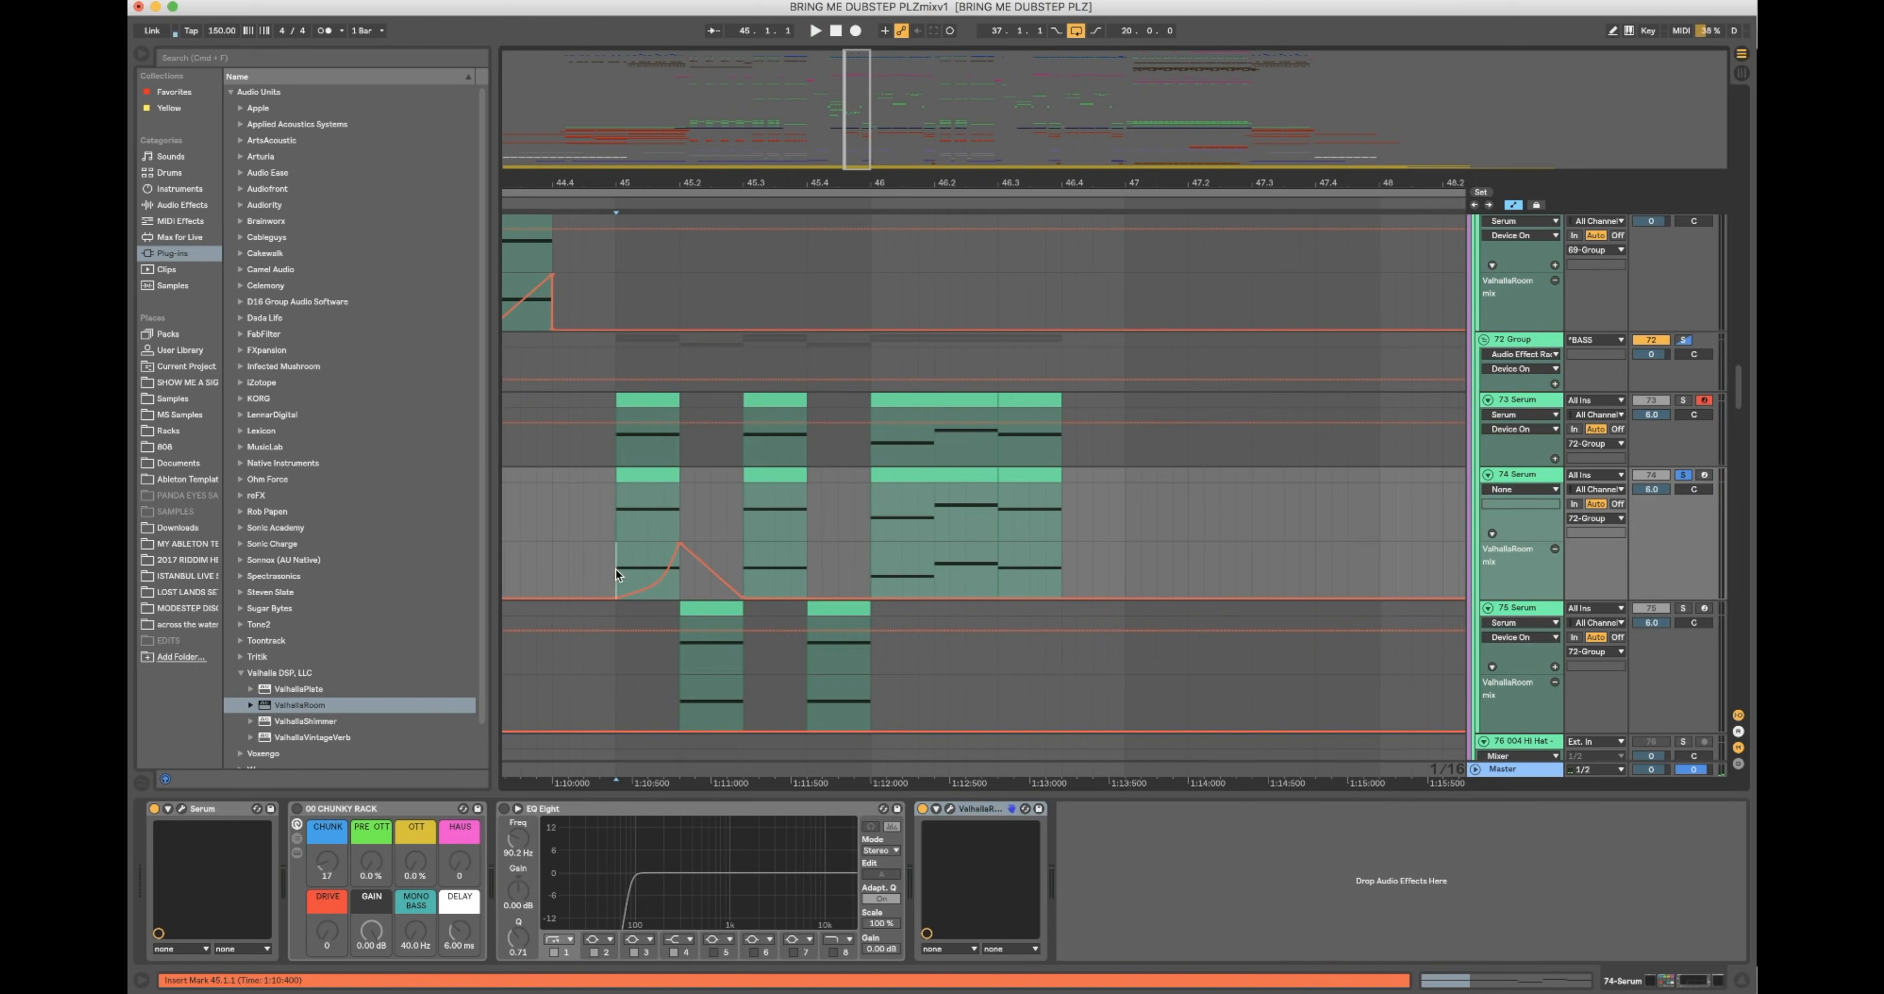
key("ctrl+d")
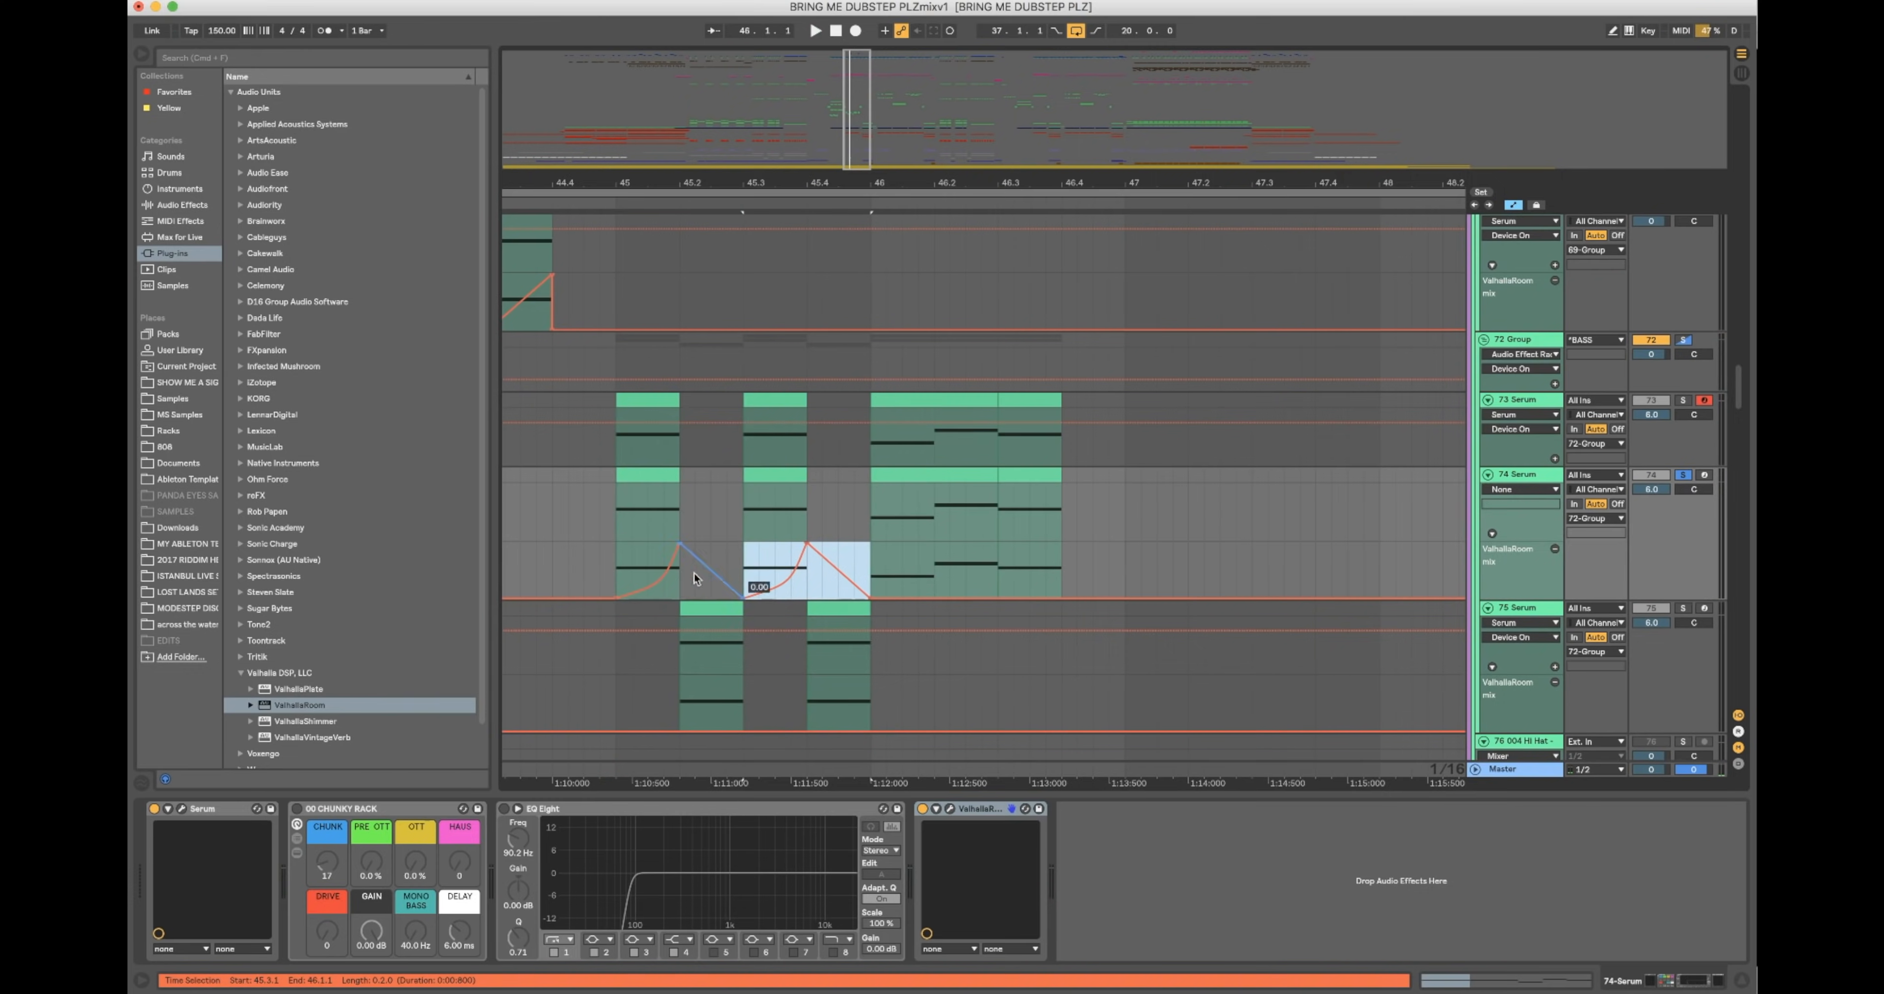
left_click(615, 575)
key("space")
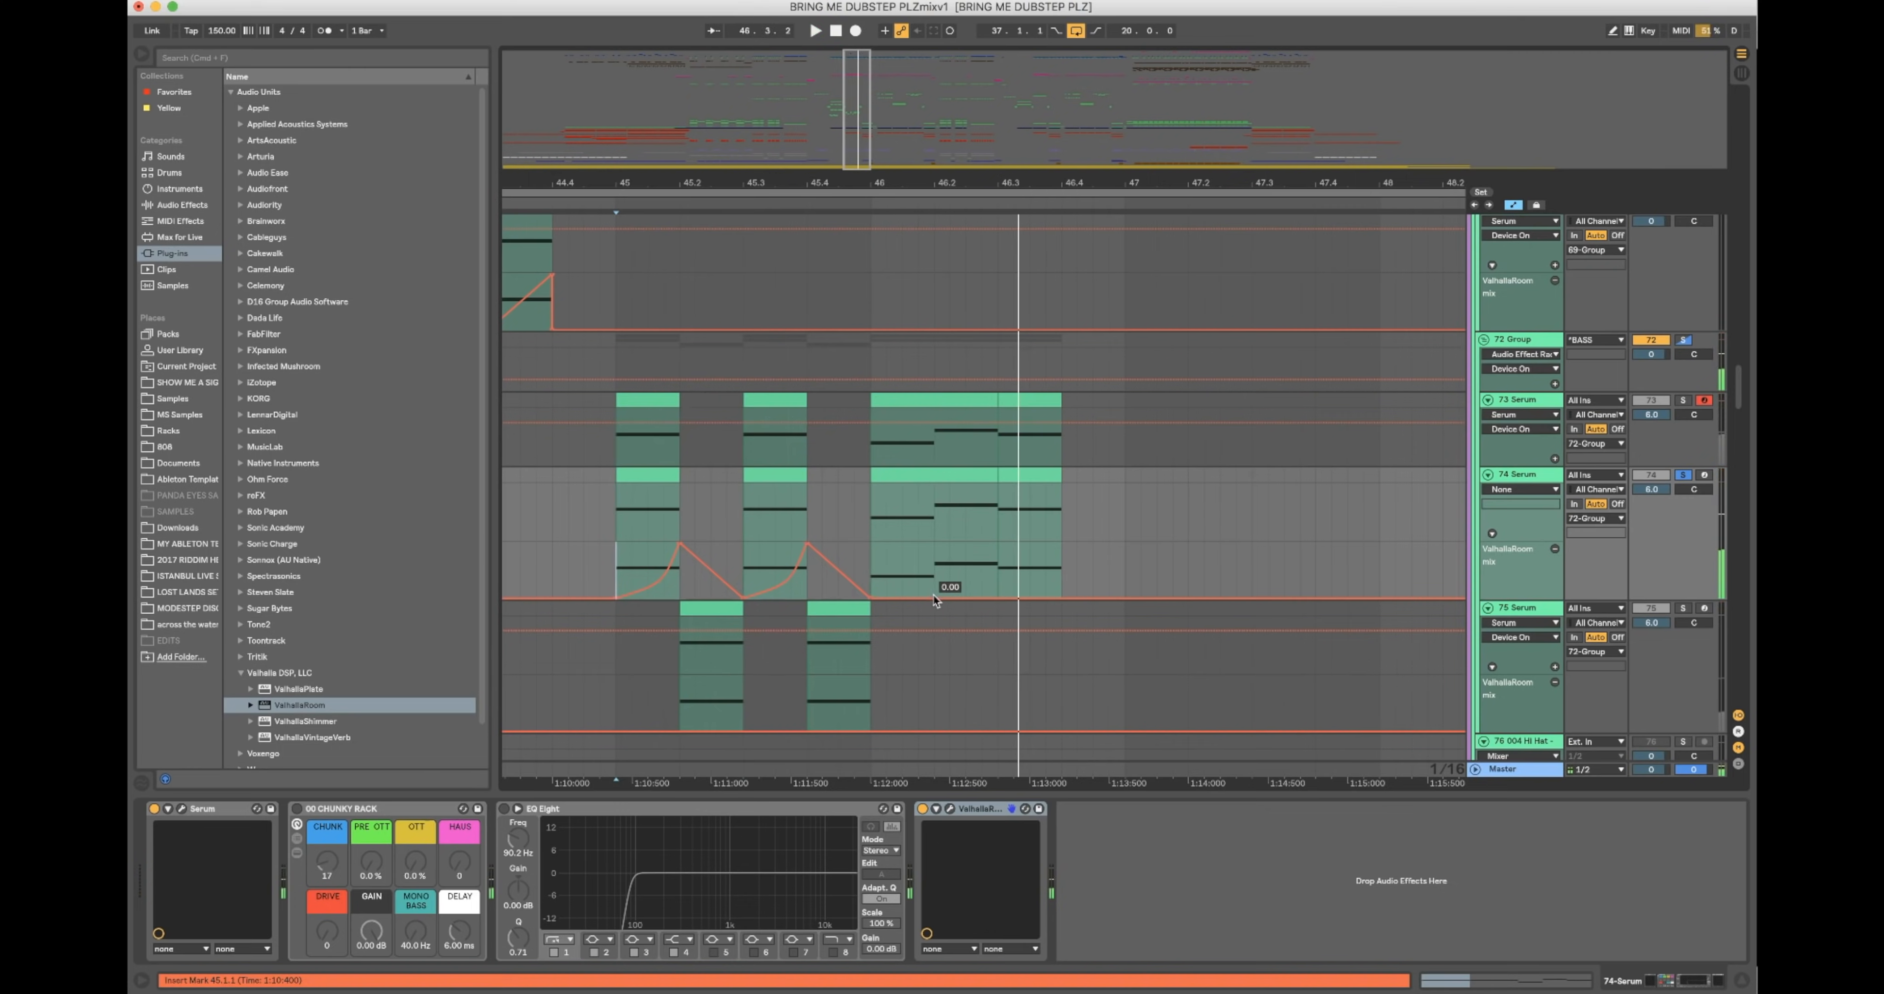
Step: Draw a short reverb mix swell over the first note at bar 46, duplicate it twice across the following notes, and audition
left_click_drag(917, 598, 918, 567)
left_click_drag(875, 553, 926, 561)
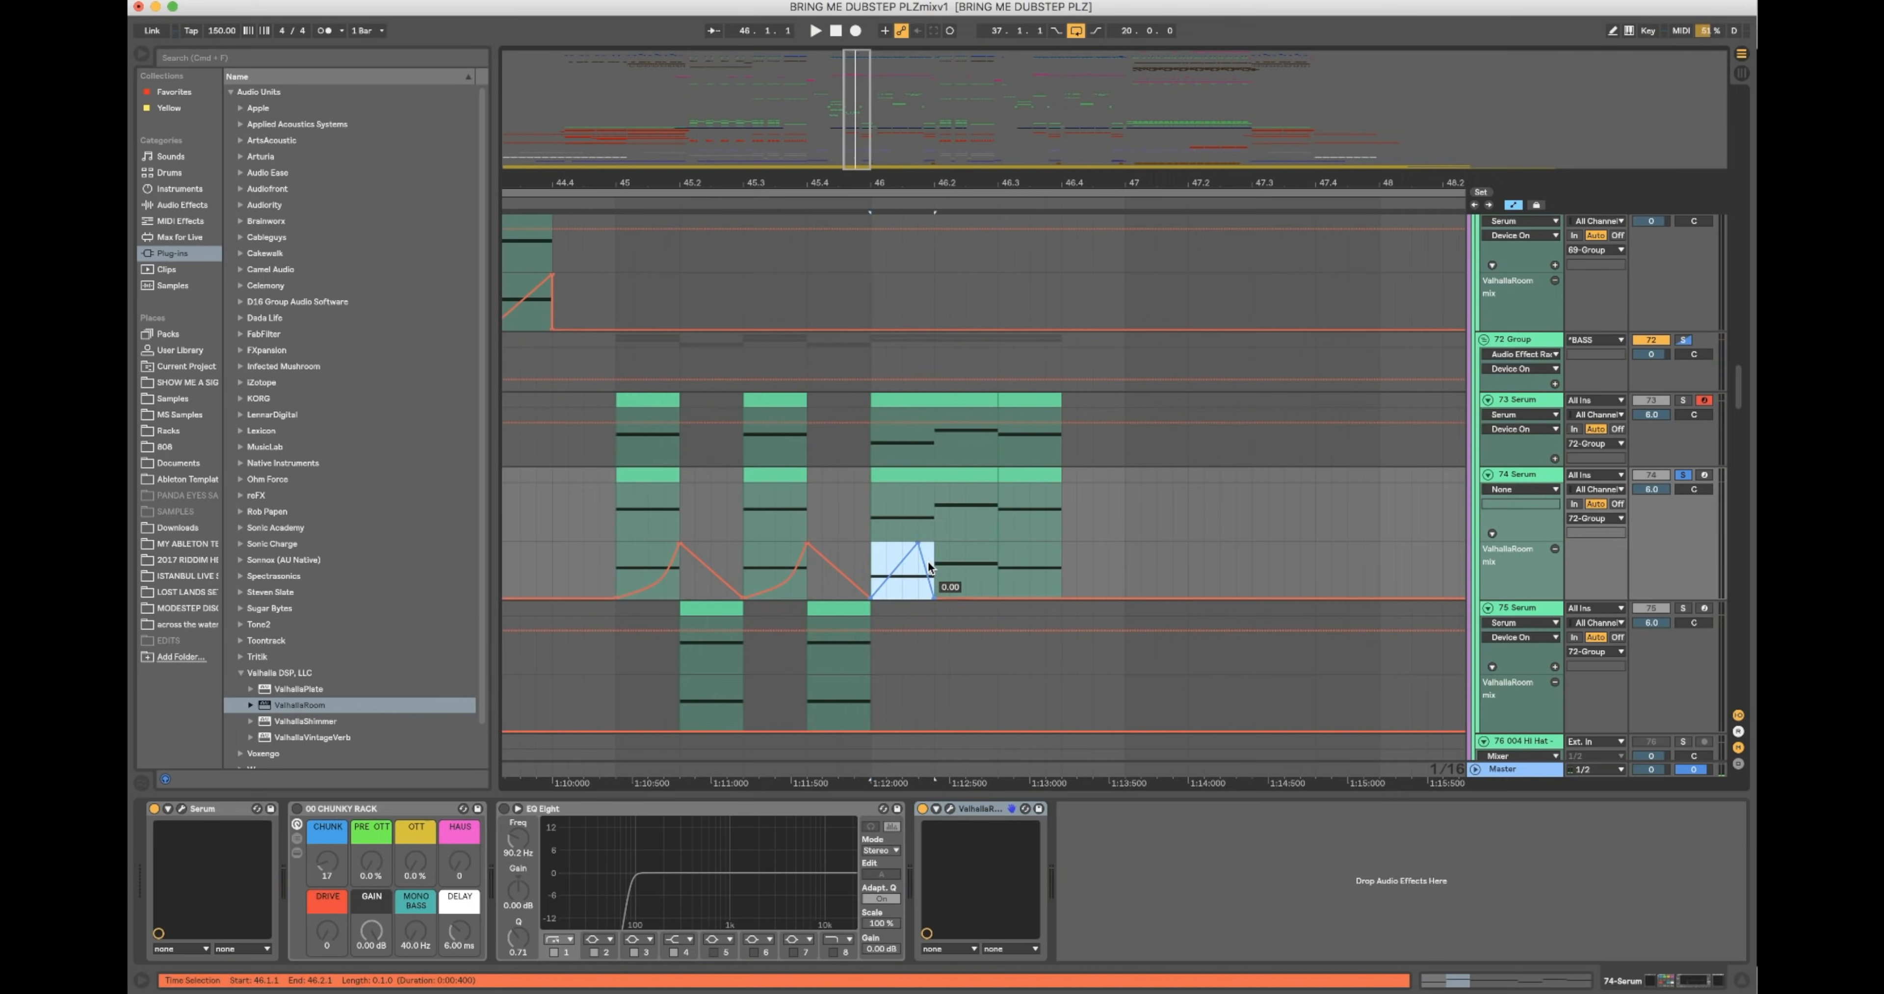
key("super+d")
key("super+d")
left_click(606, 558)
key("space")
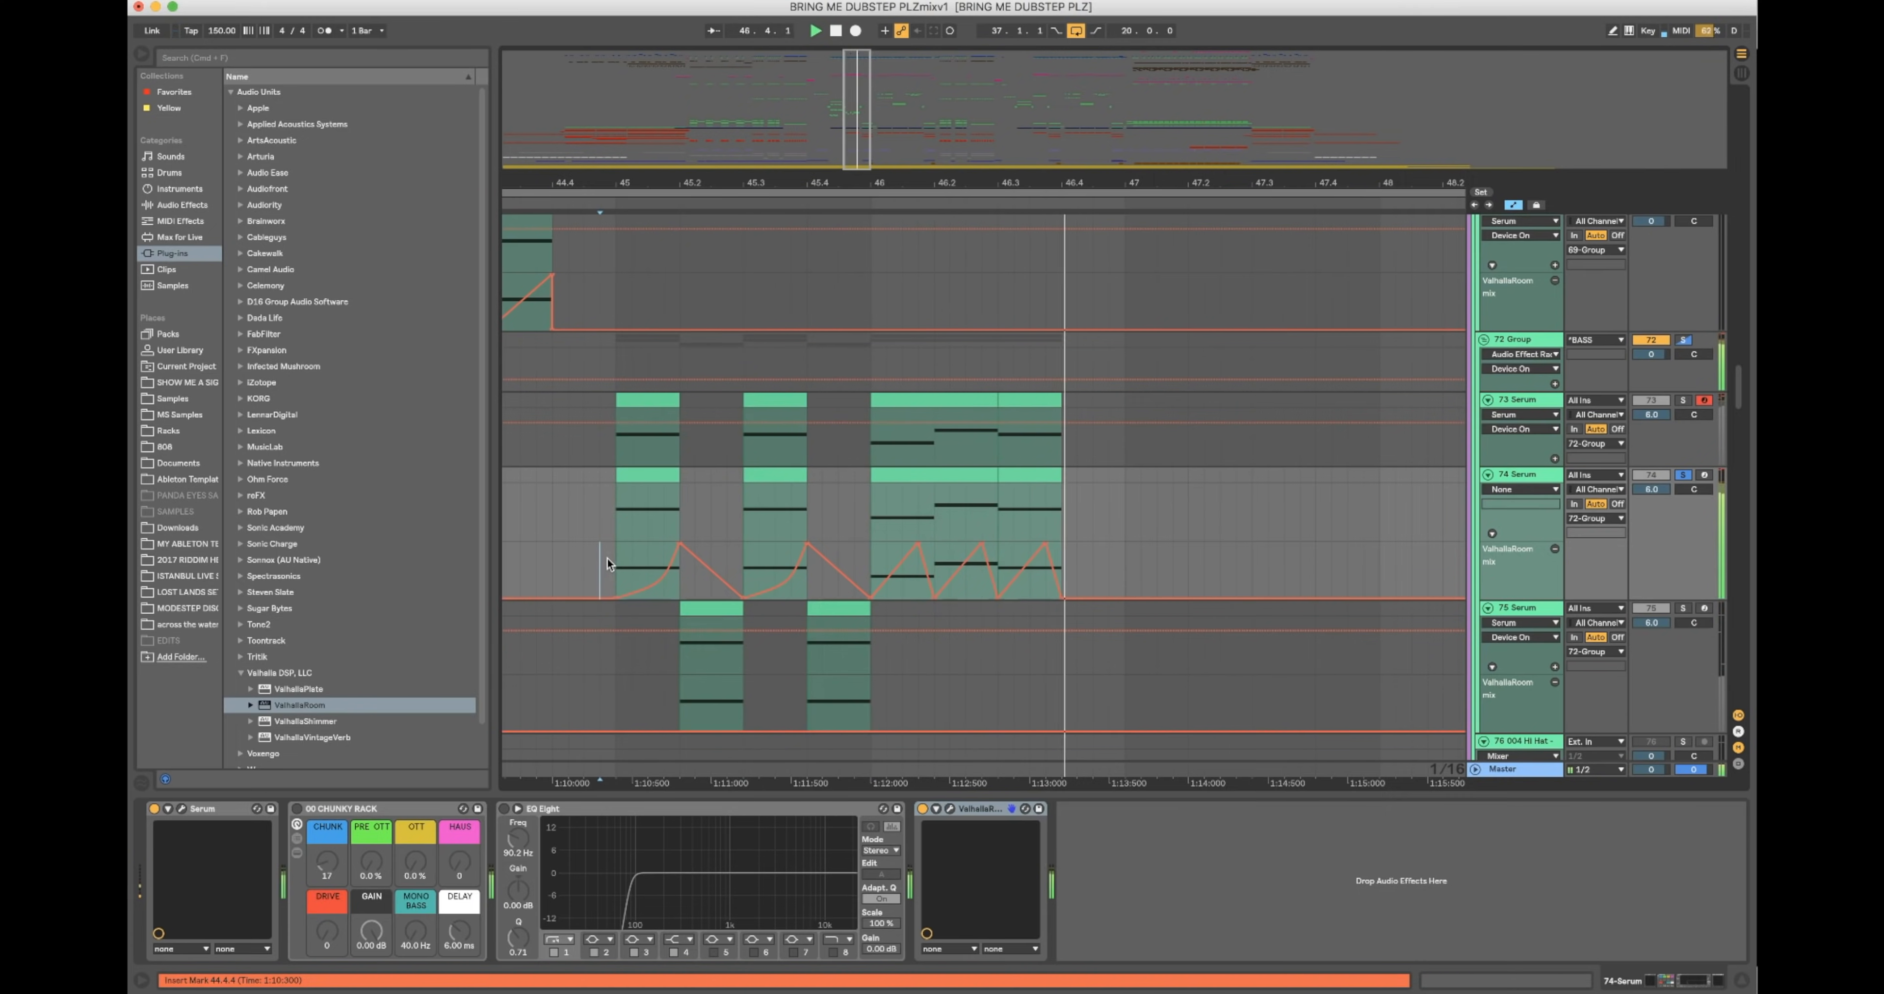
Step: Lower ValhallaRoom's depth to about 16.6% during playback and close its window
left_click(949, 809)
left_click_drag(898, 399, 903, 418)
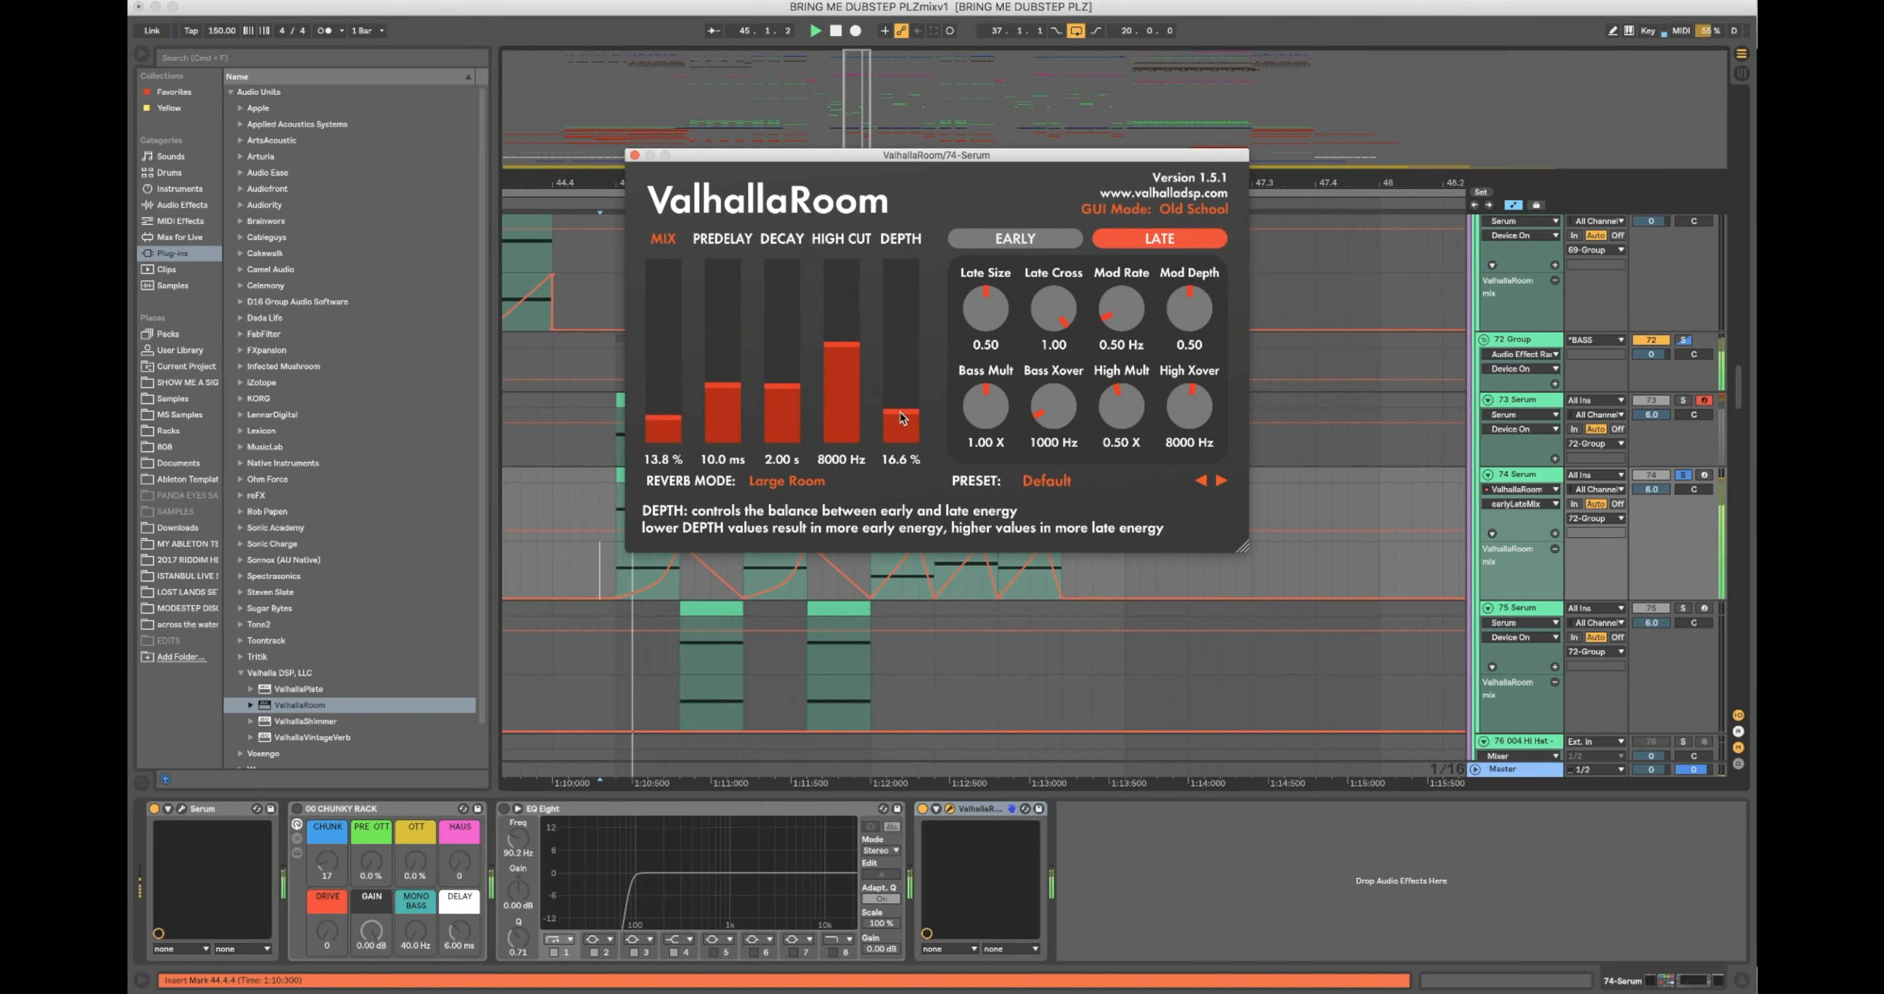
key("XF86AudioRaiseVolume")
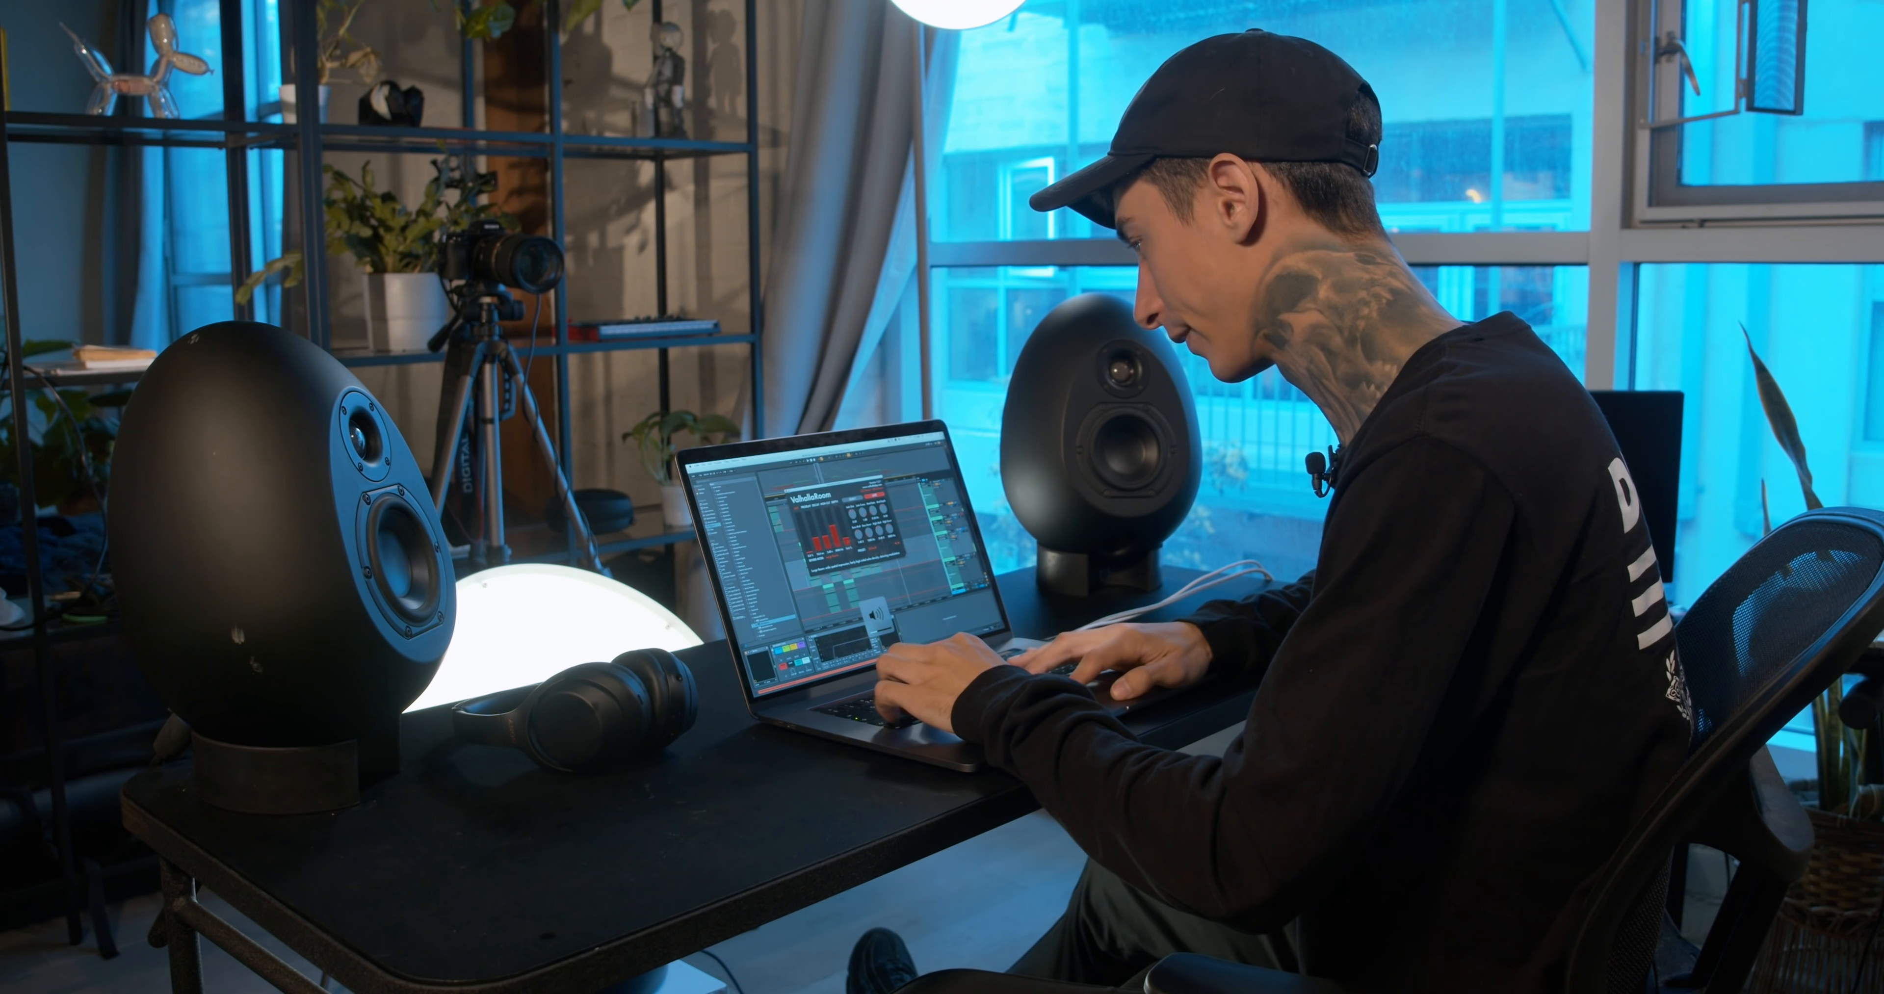
key("super+w")
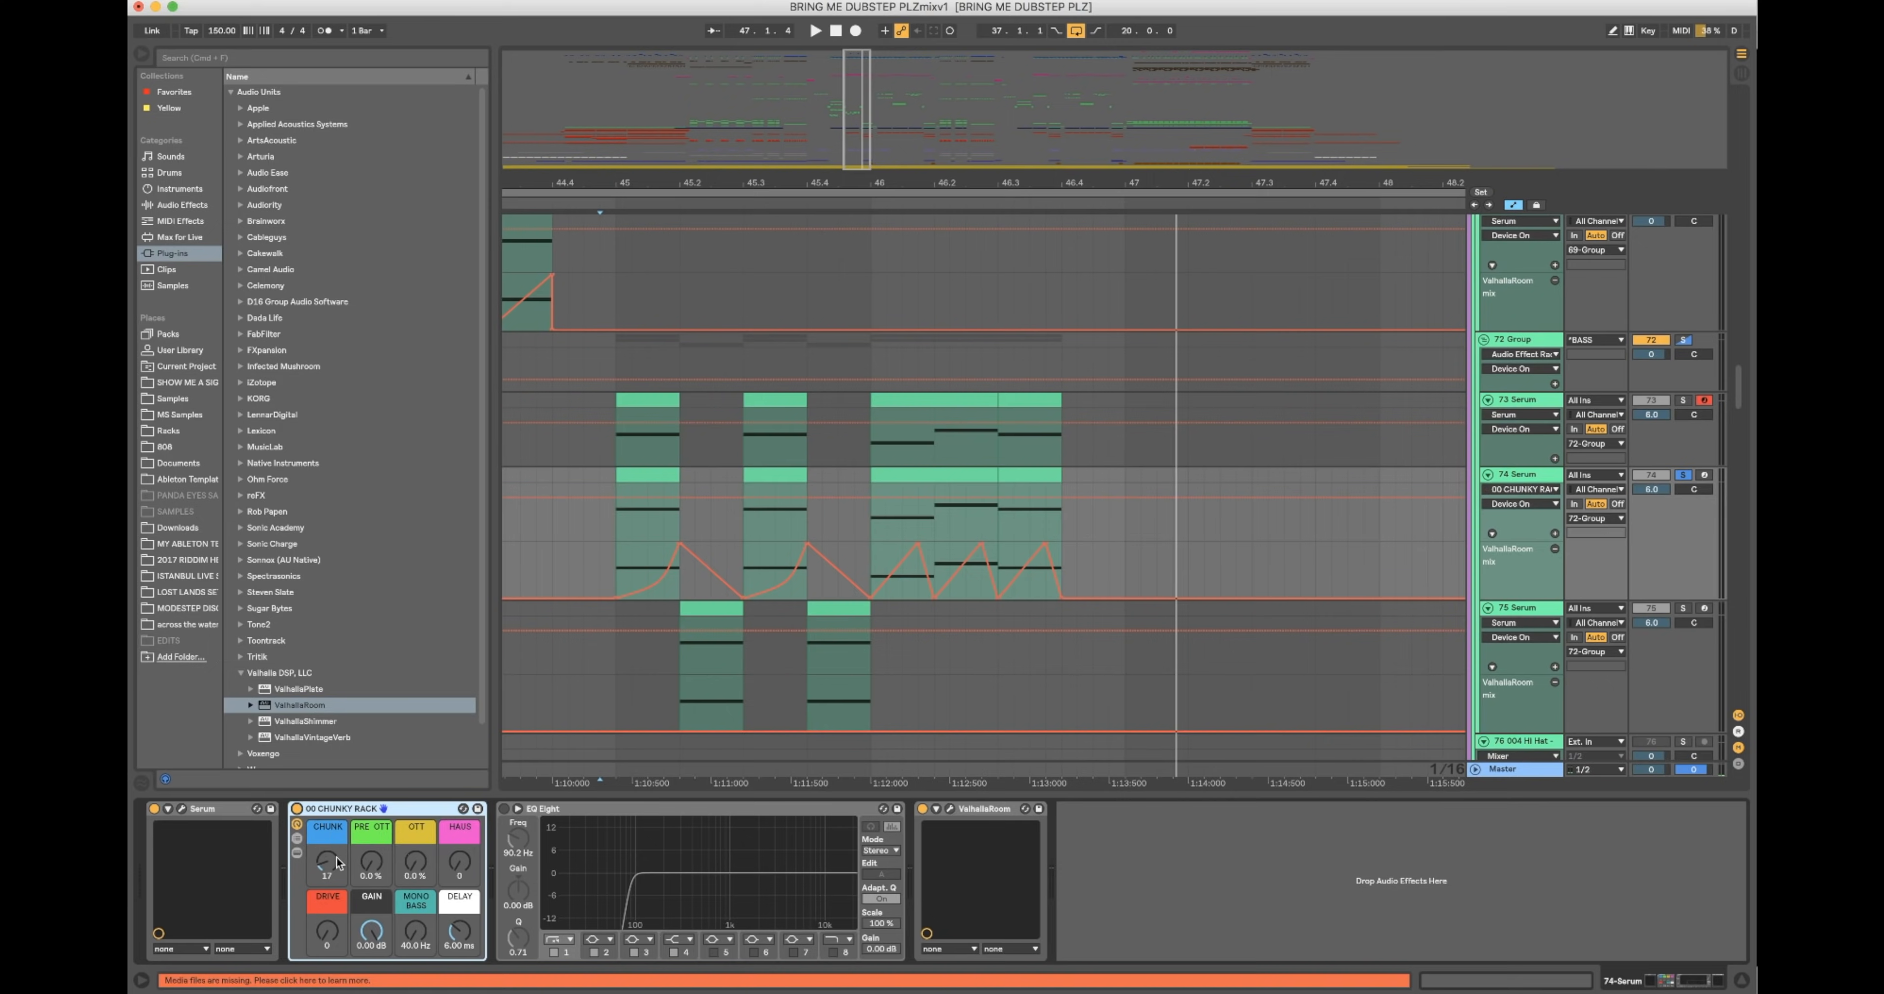
Step: Insert a Saturator between EQ Eight and ValhallaRoom on the 74 Serum track and raise its drive
left_click(182, 204)
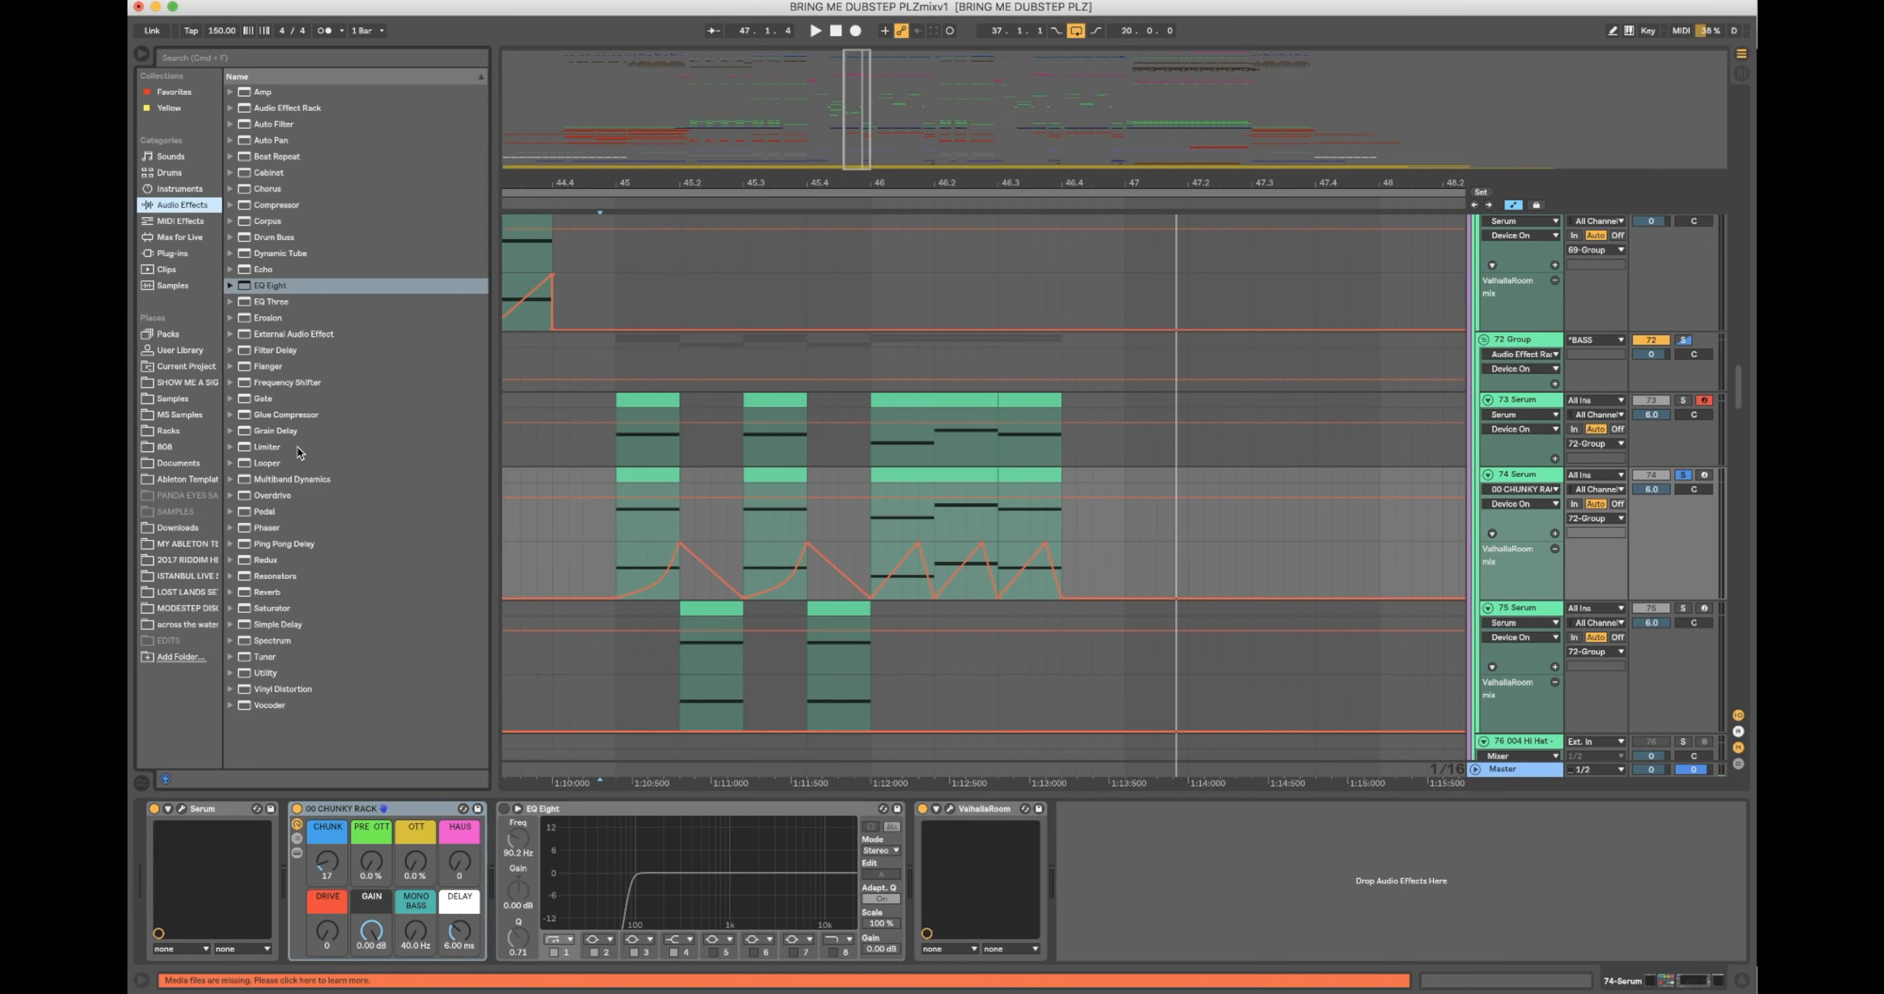
left_click(281, 606)
scroll(790, 761, "down", 1)
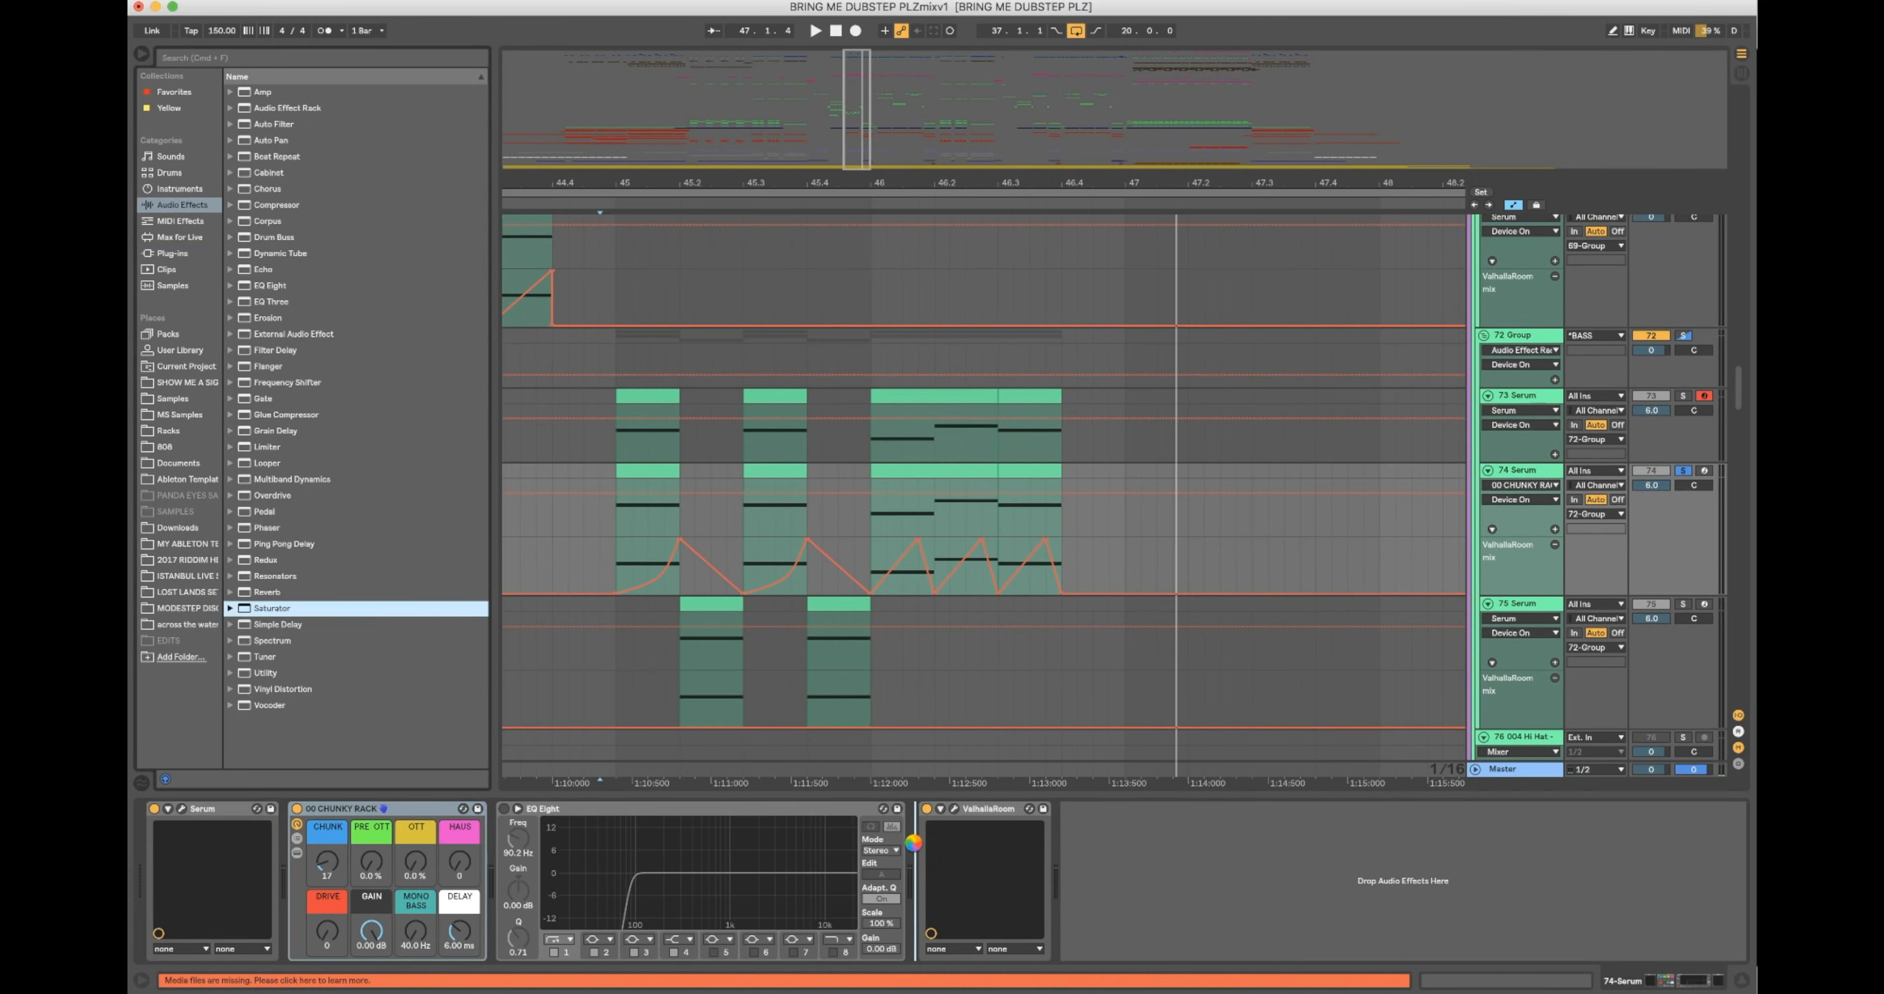
left_click_drag(913, 843, 919, 846)
left_click(936, 847)
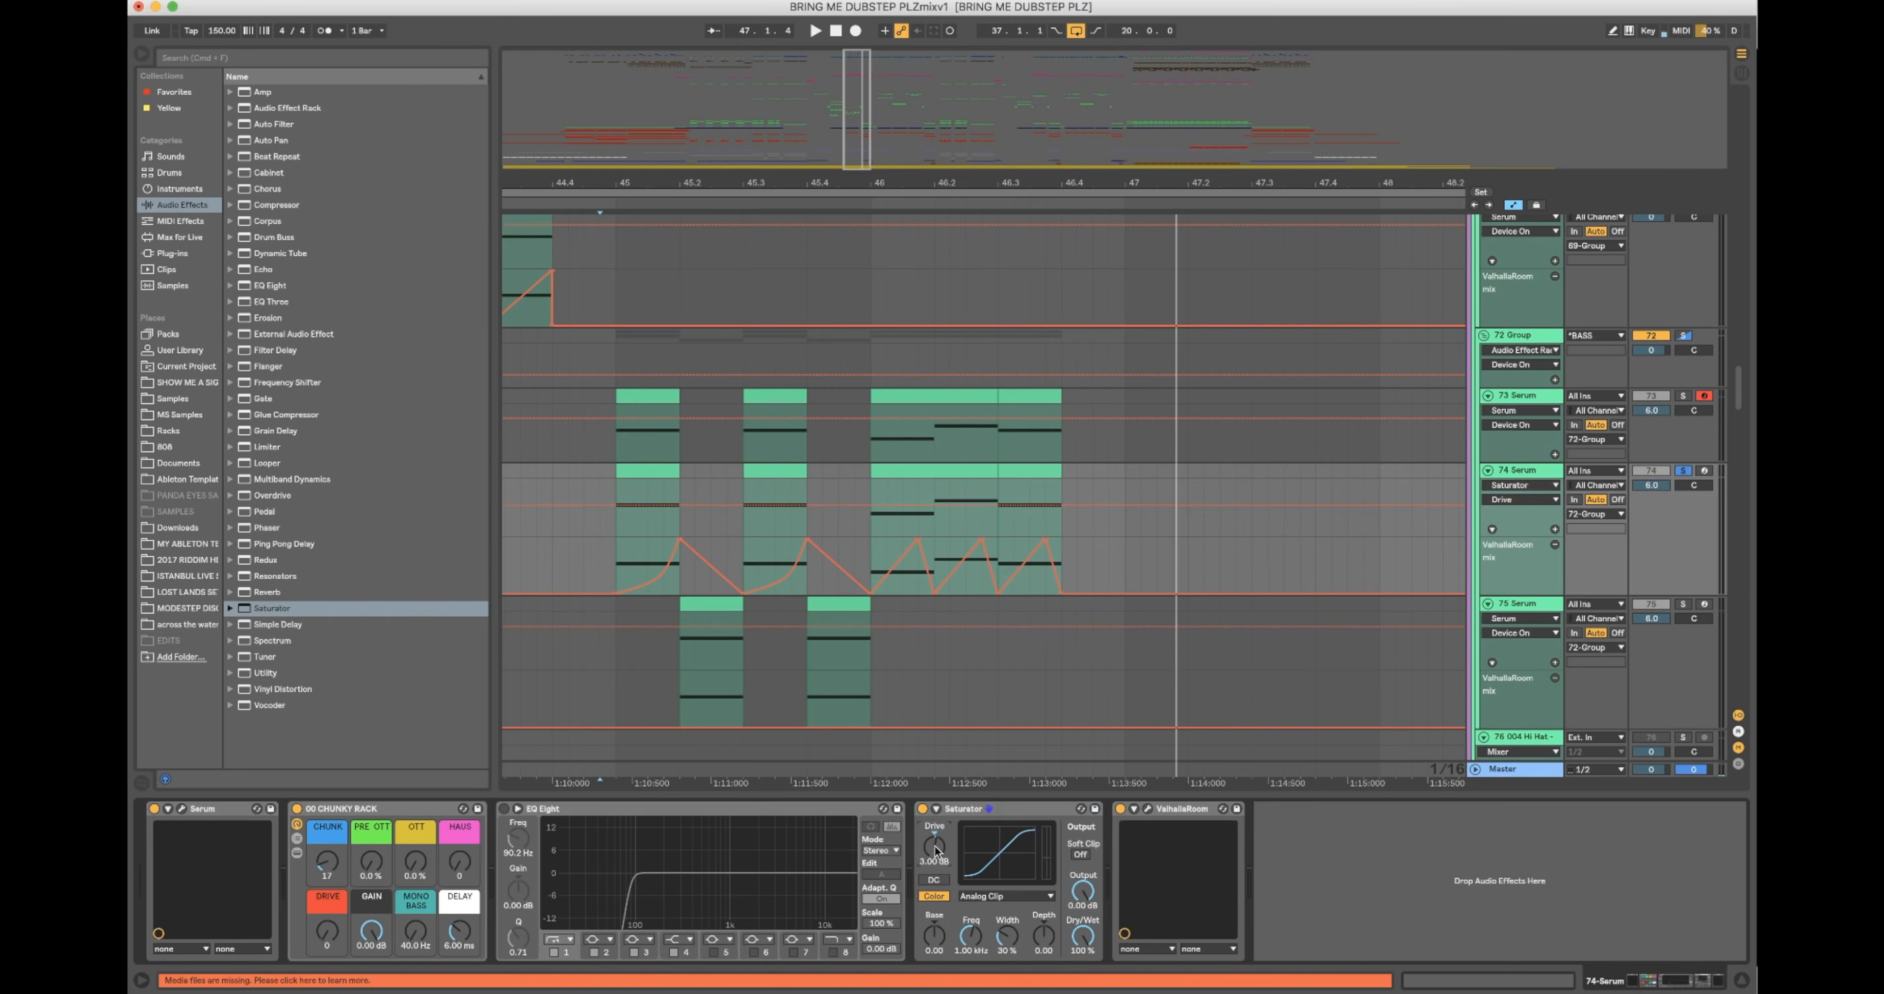
Step: Move EQ Eight to the end of the chain after ValhallaRoom, lower Saturator's output, and switch EQ Eight on
left_click(850, 806)
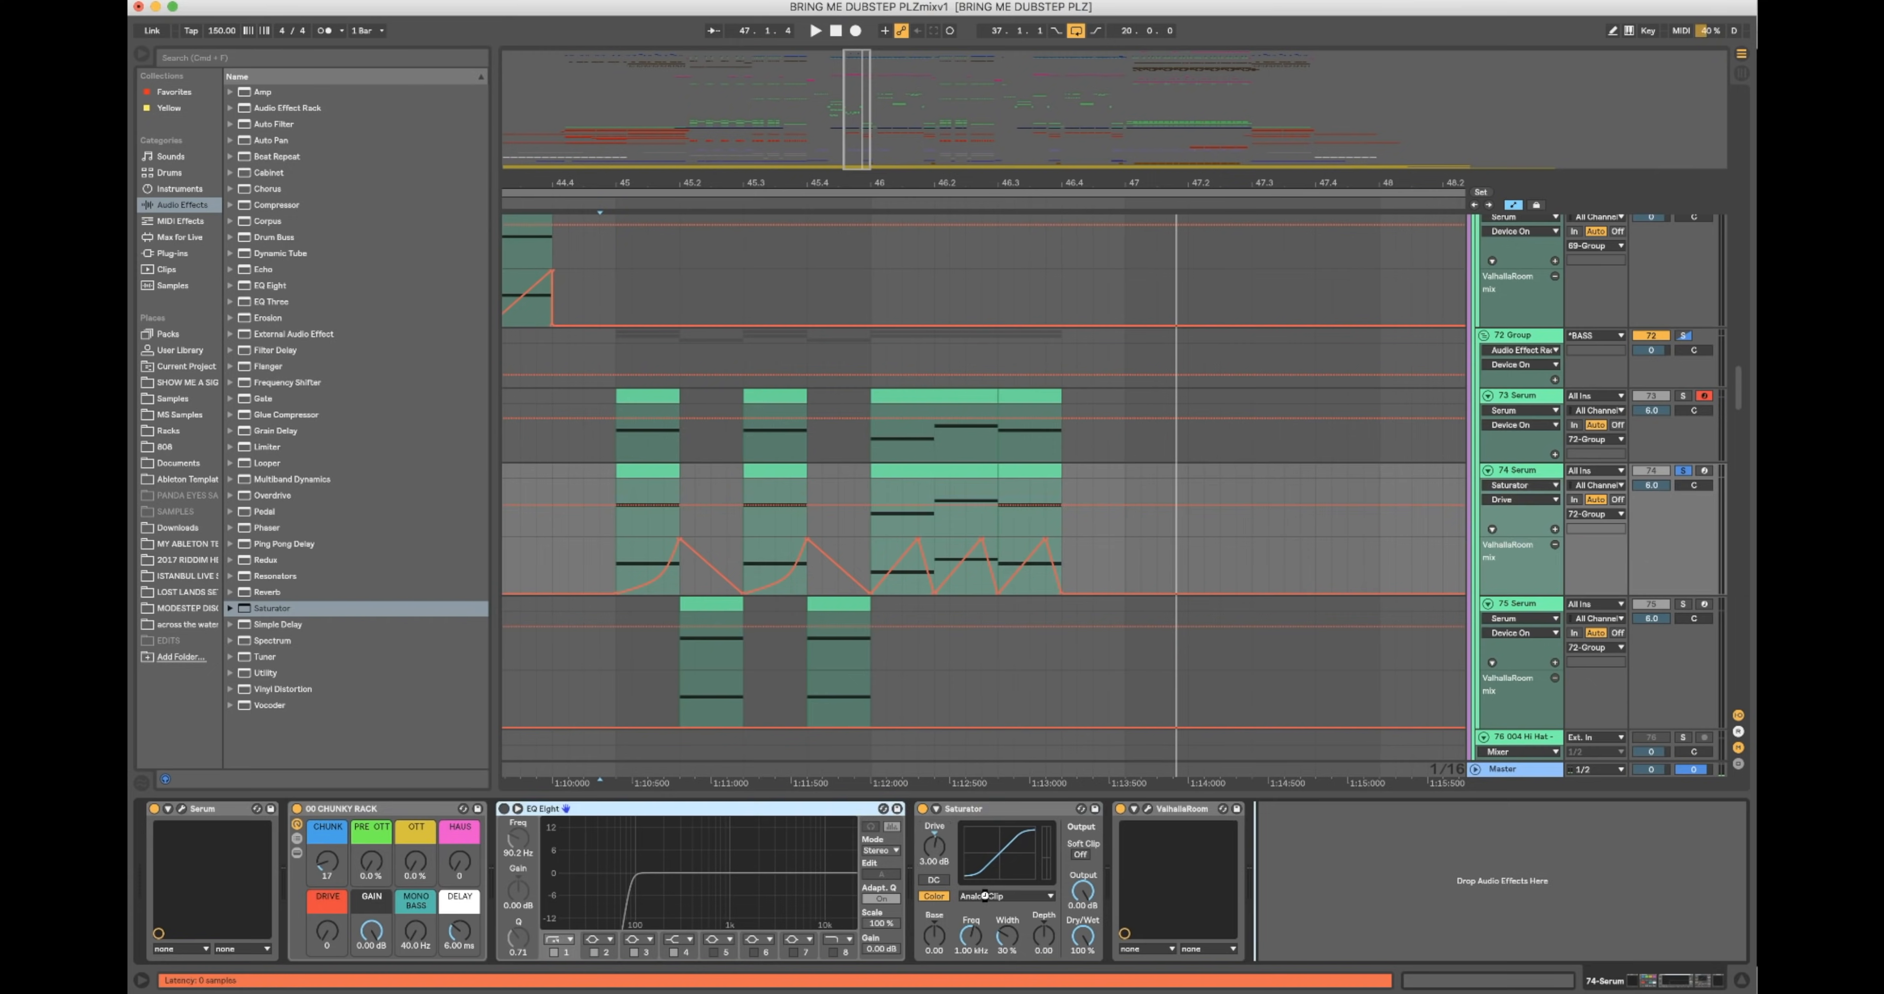
left_click(667, 893)
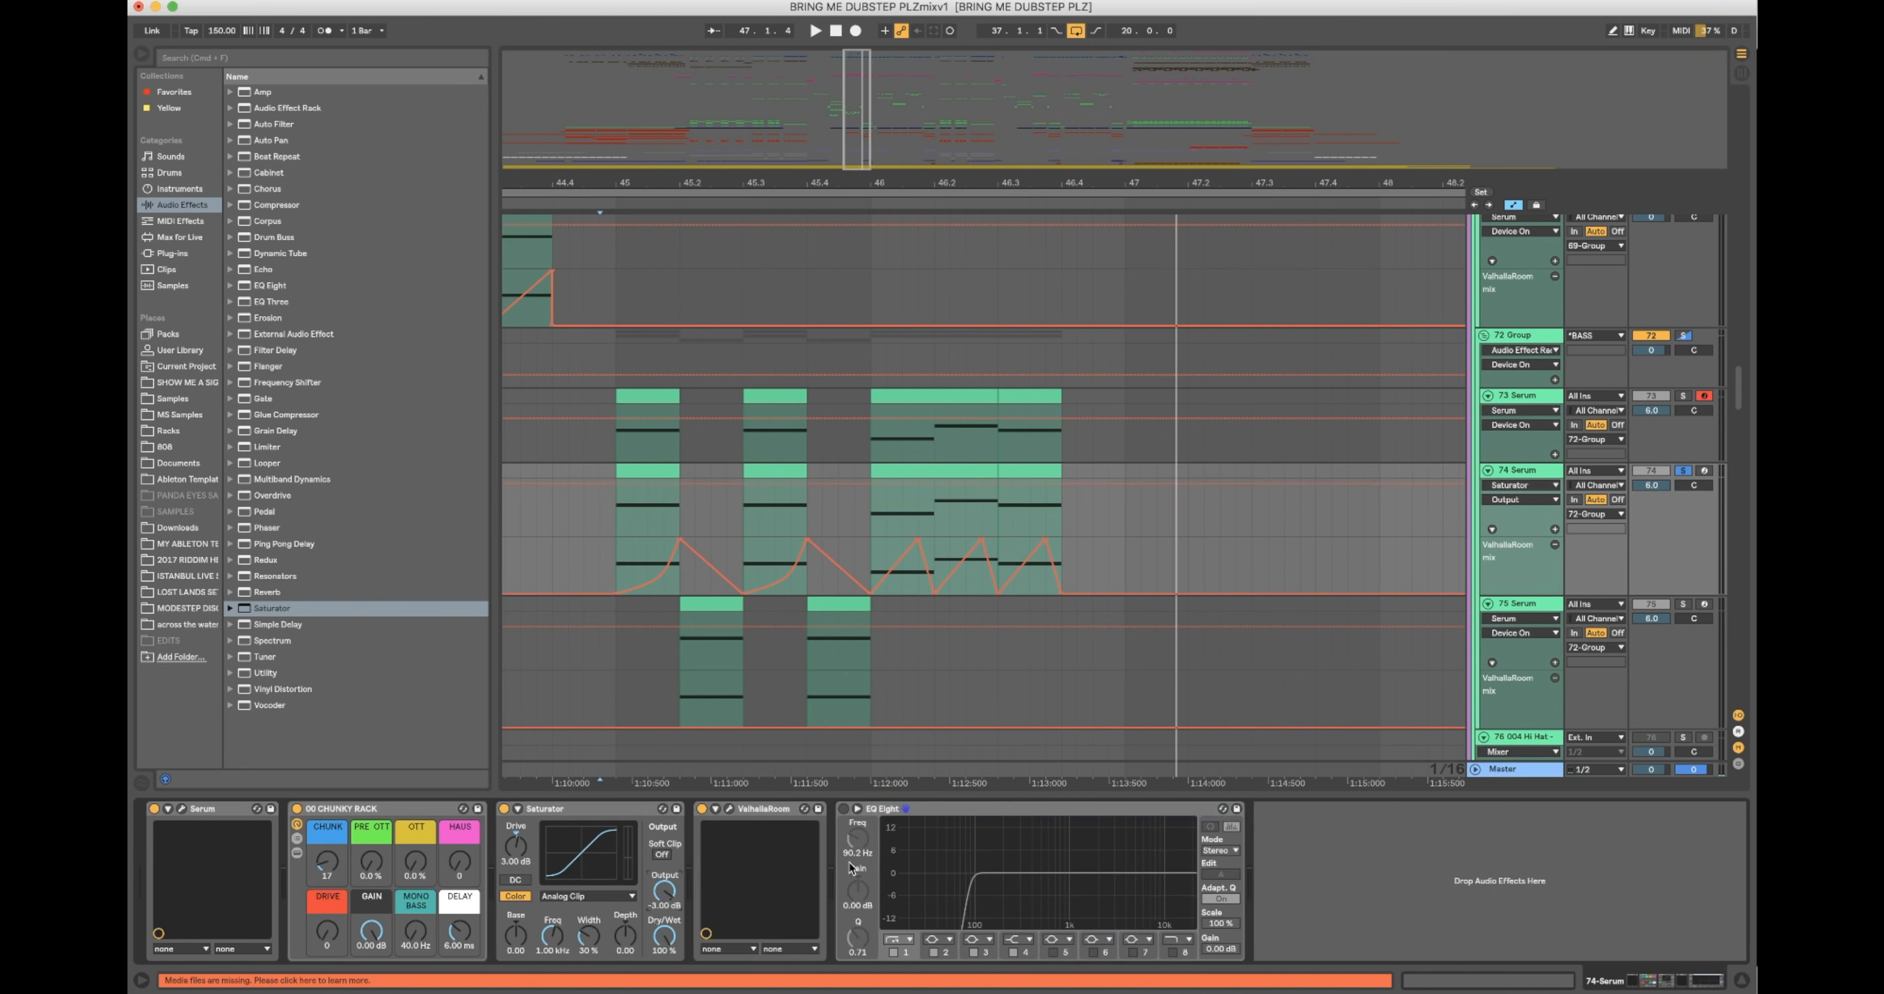
left_click(843, 809)
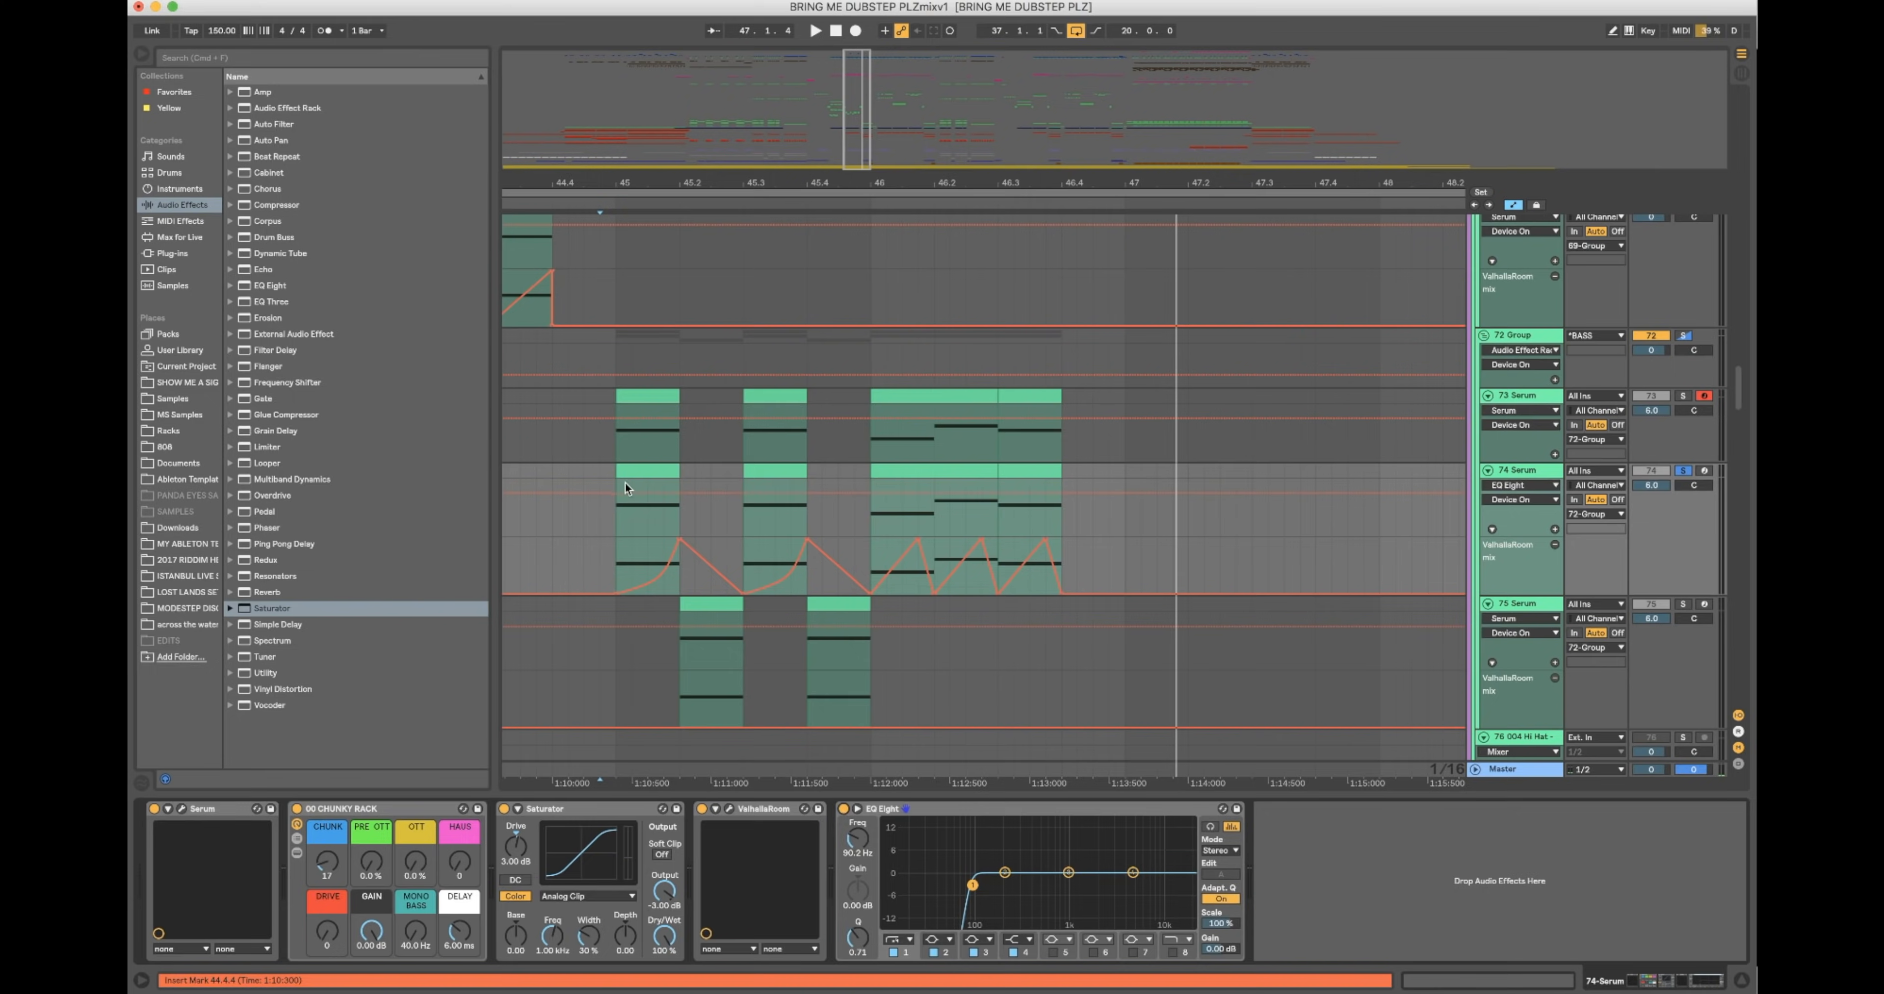
Step: Audition the processed bass from the 74 Serum clip at bar 45
left_click(625, 474)
key("space")
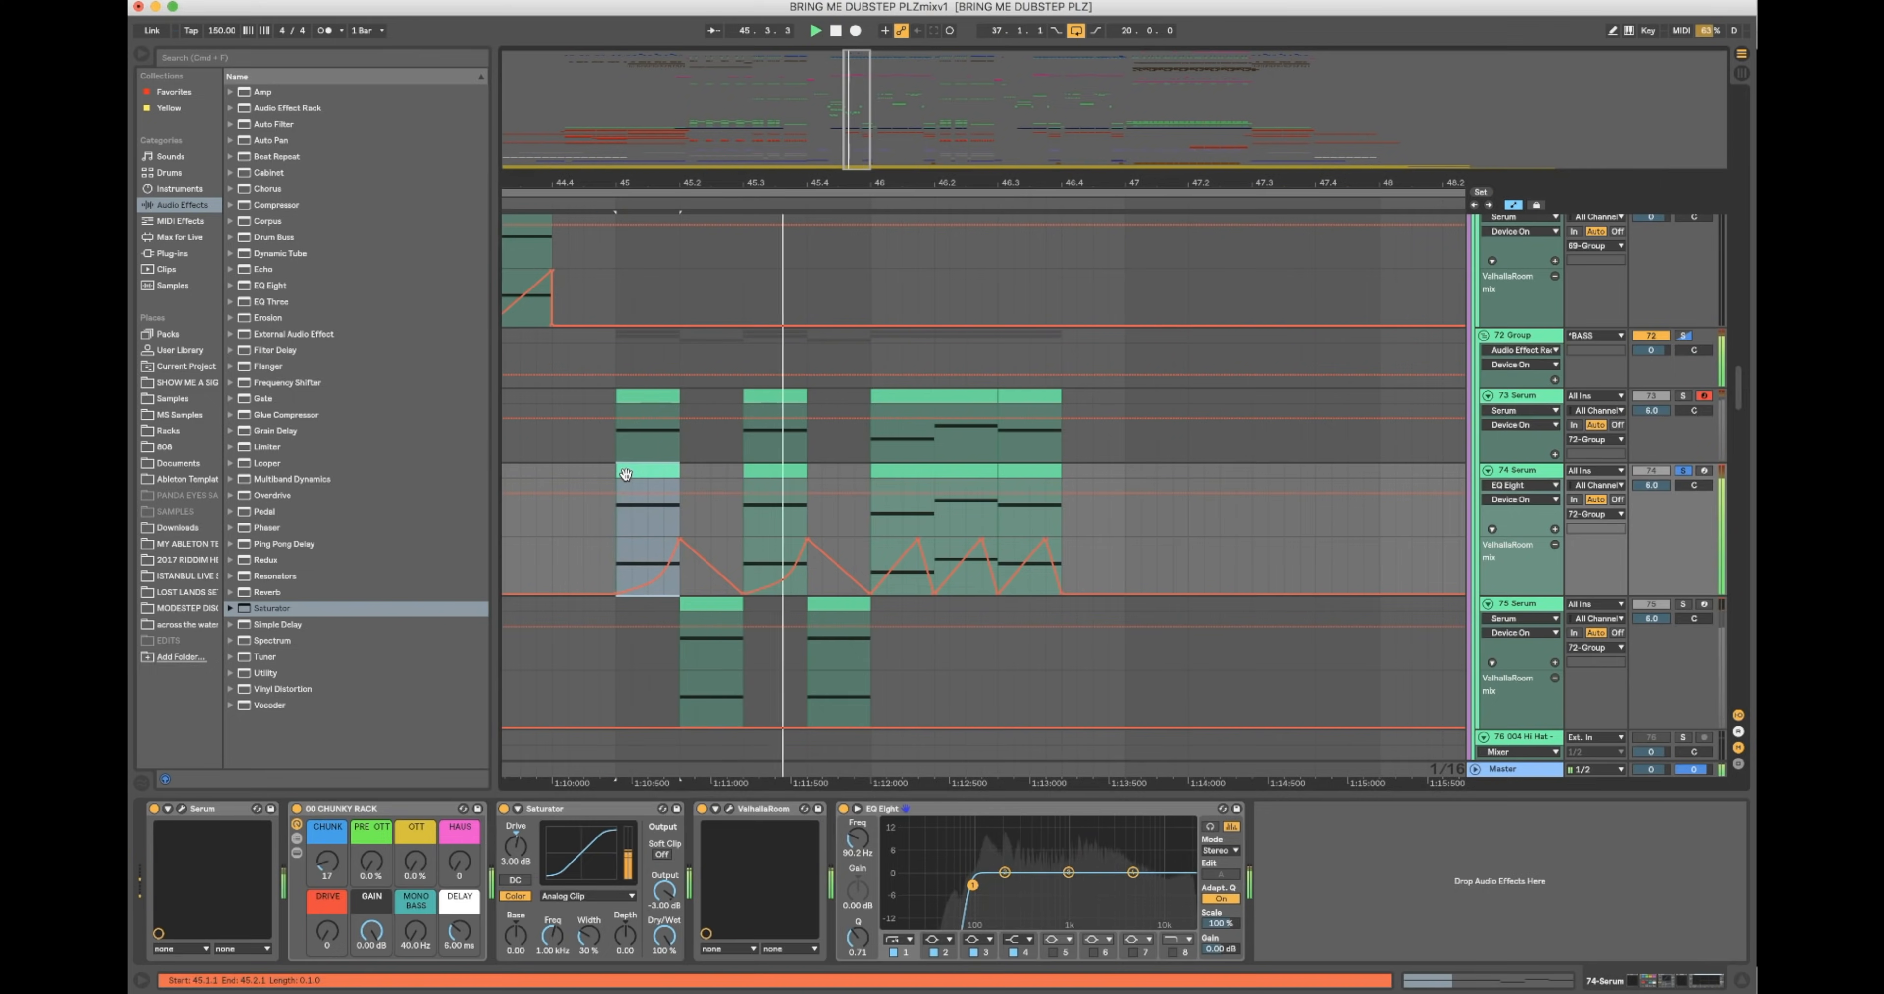
key("XF86AudioRaiseVolume")
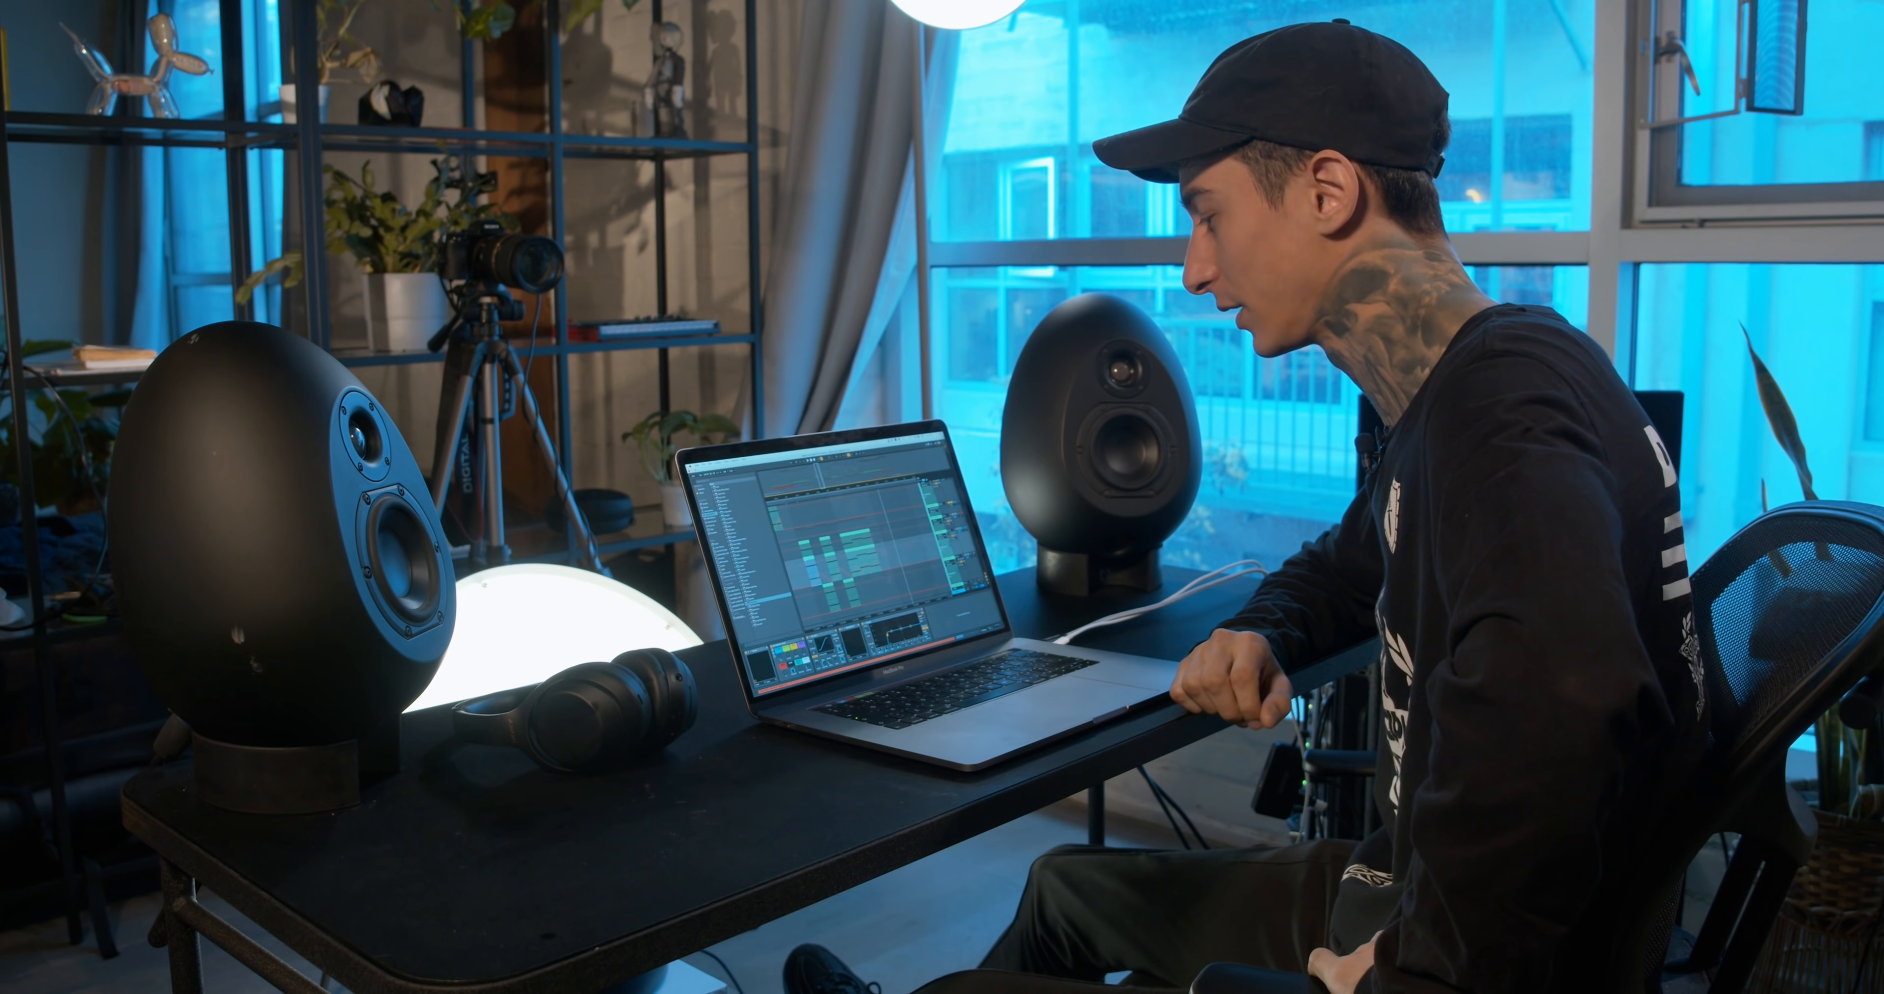
Step: Hide the automation lanes, move the middle point of LFO 2 in 74 Serum's synth toward the end of its cycle, and audition
key("a")
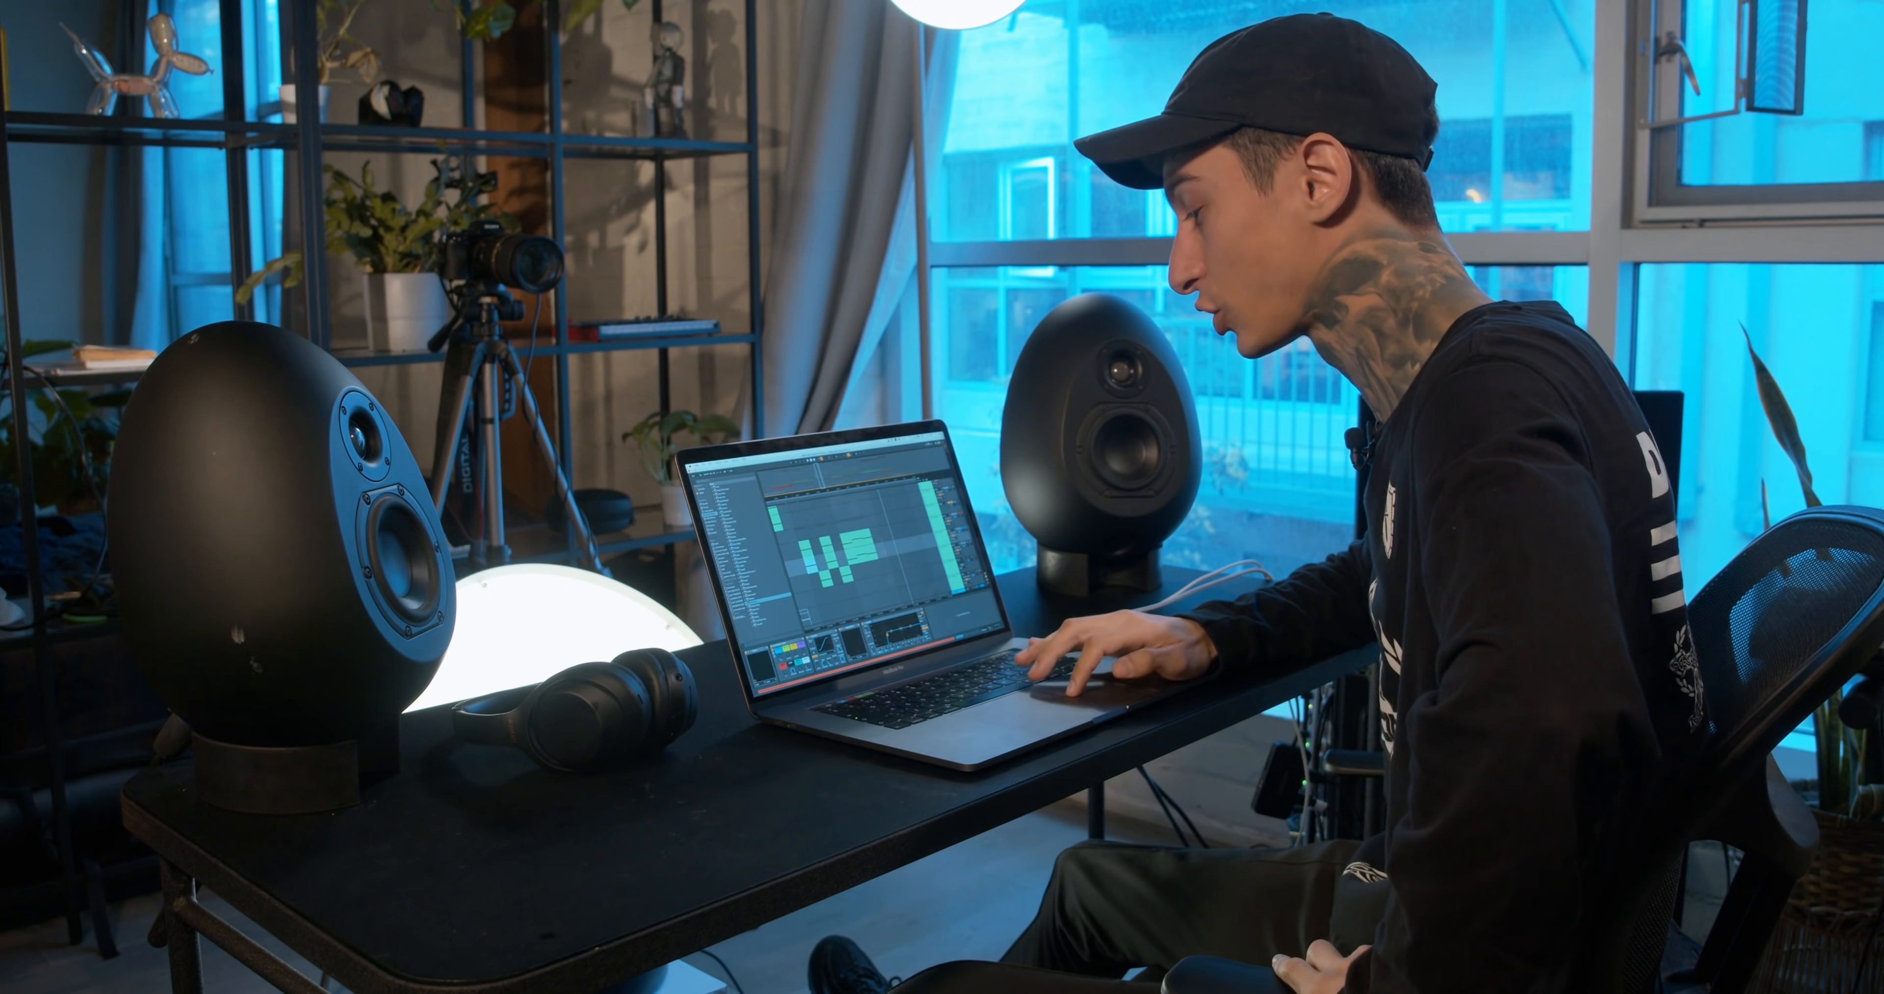
key("super+alt+p")
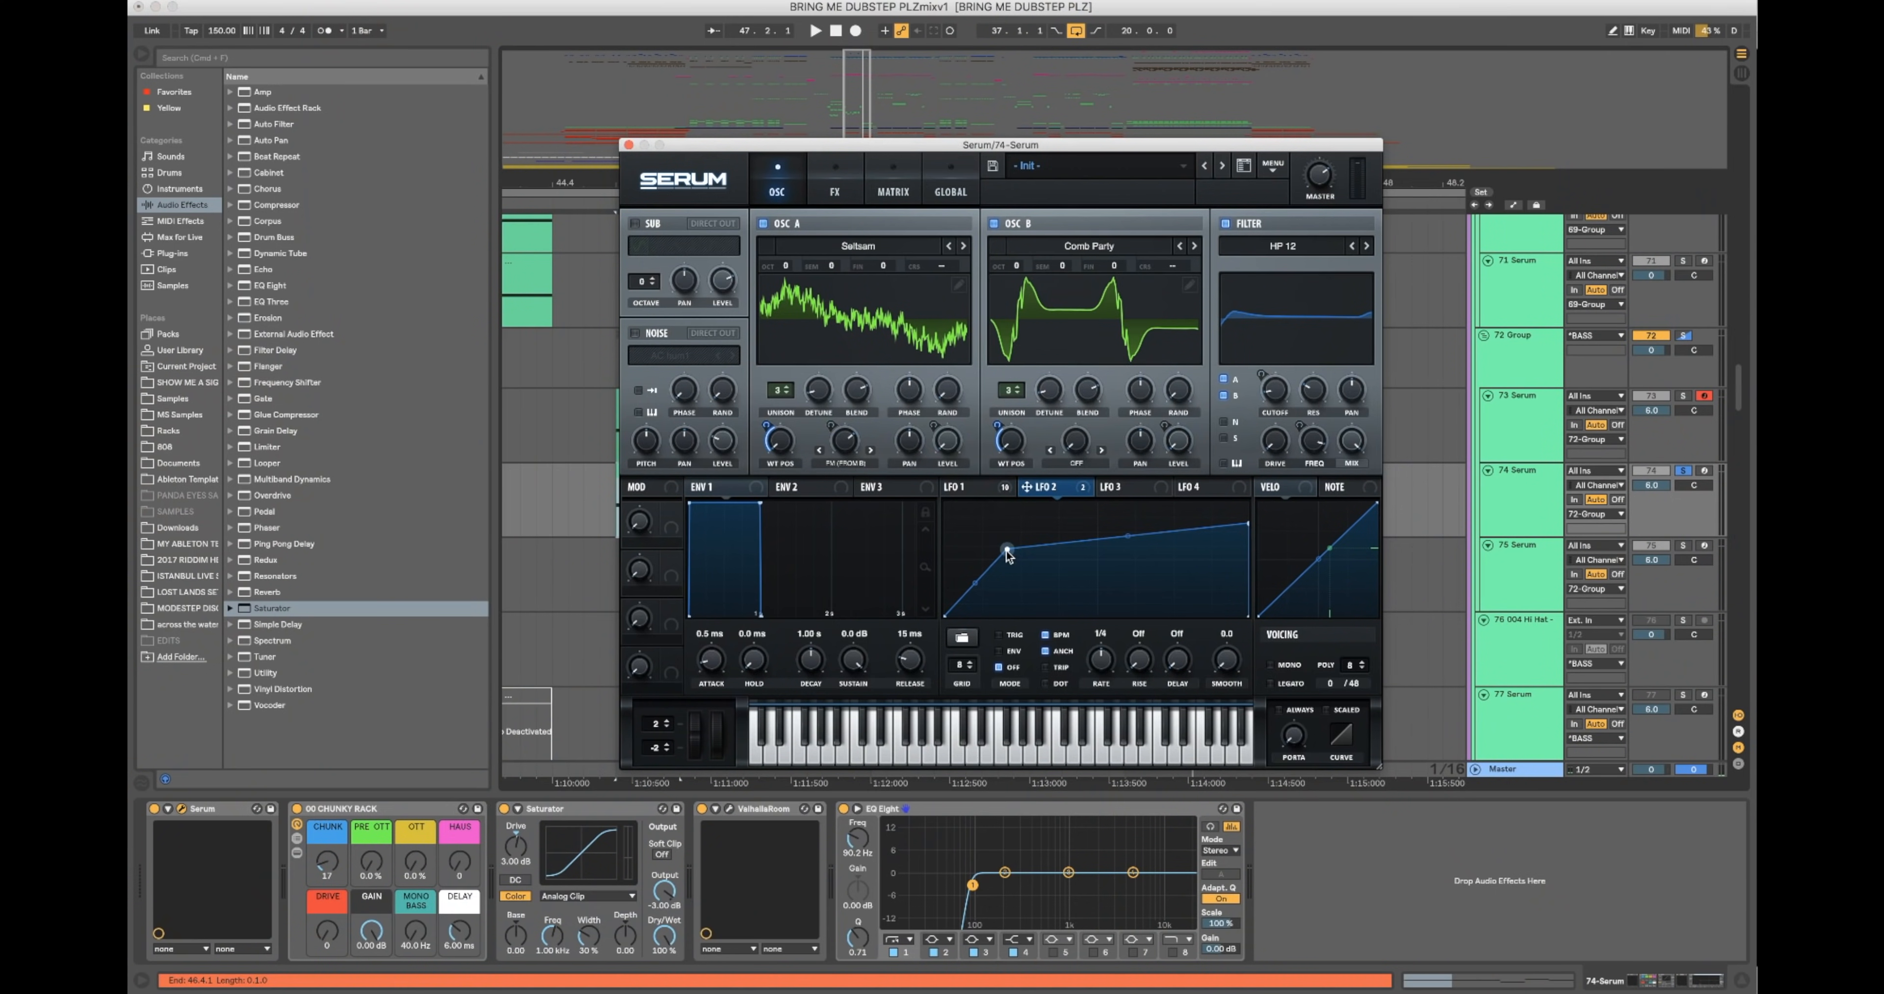
left_click_drag(1007, 549, 1197, 558)
key("space")
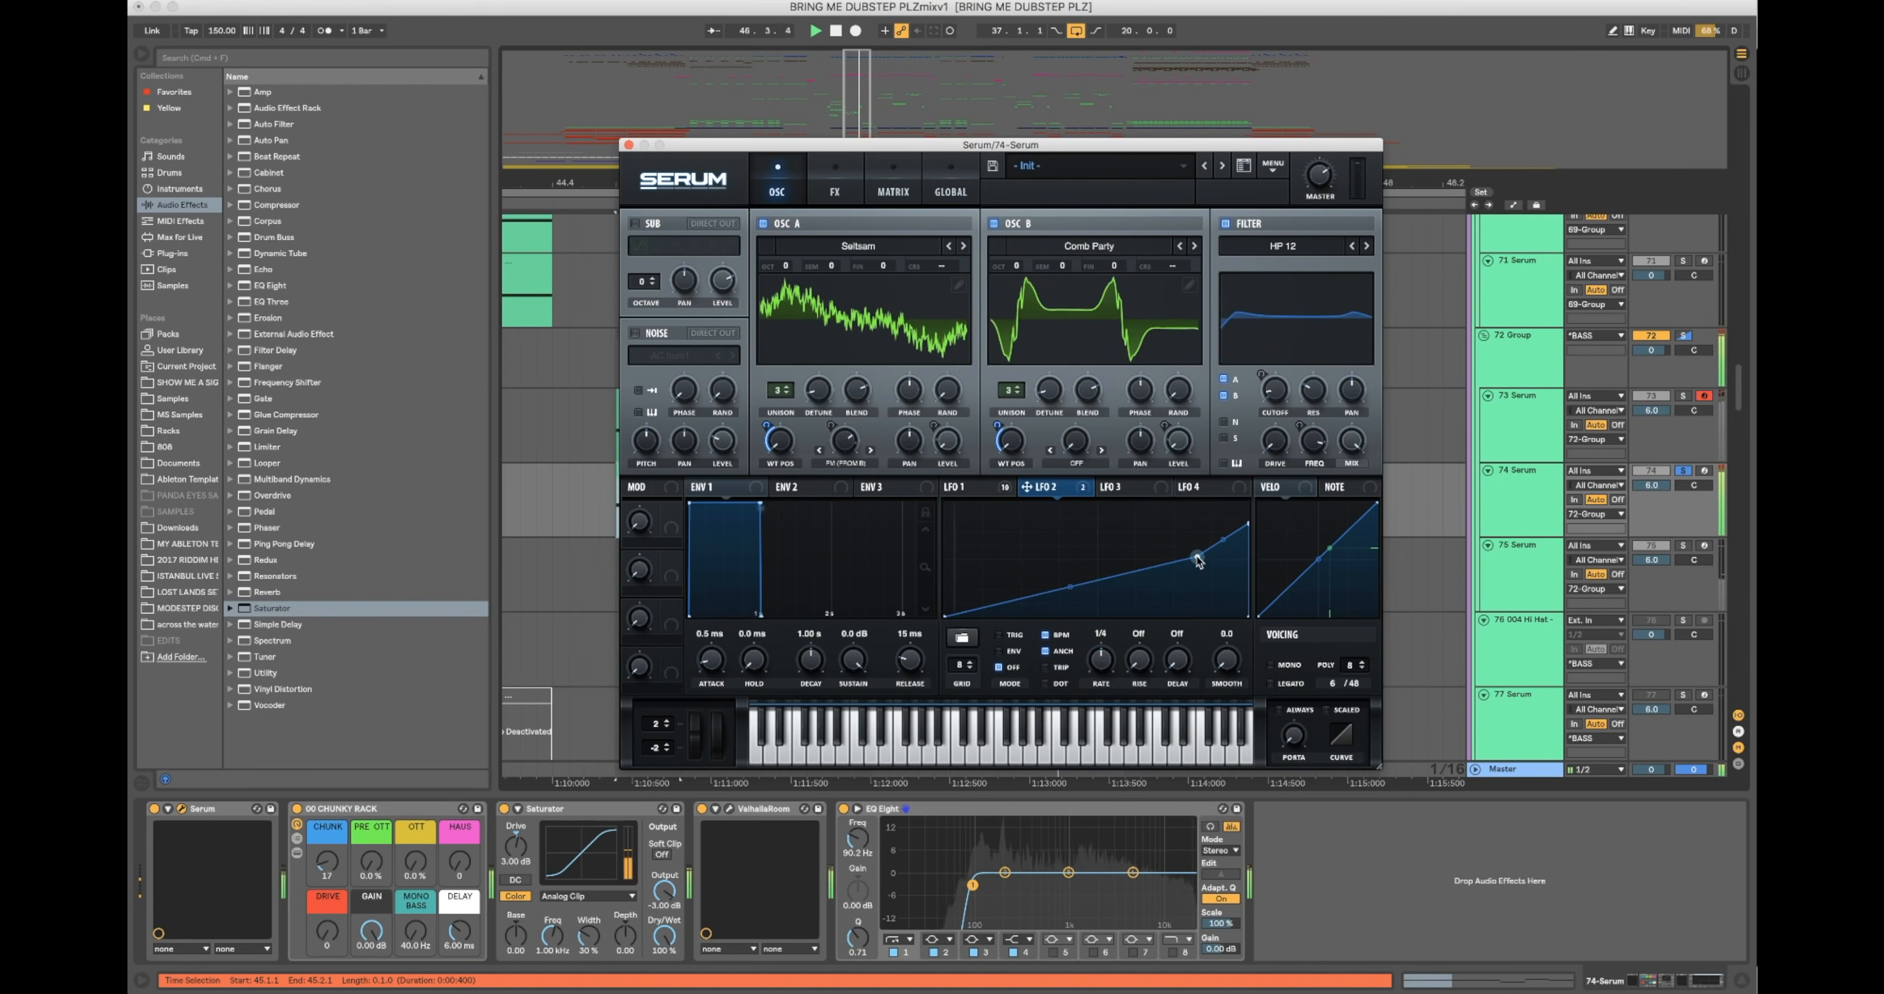
Step: Set oscillator B's warp mode to Bend + and raise the warp amount
left_click(1068, 463)
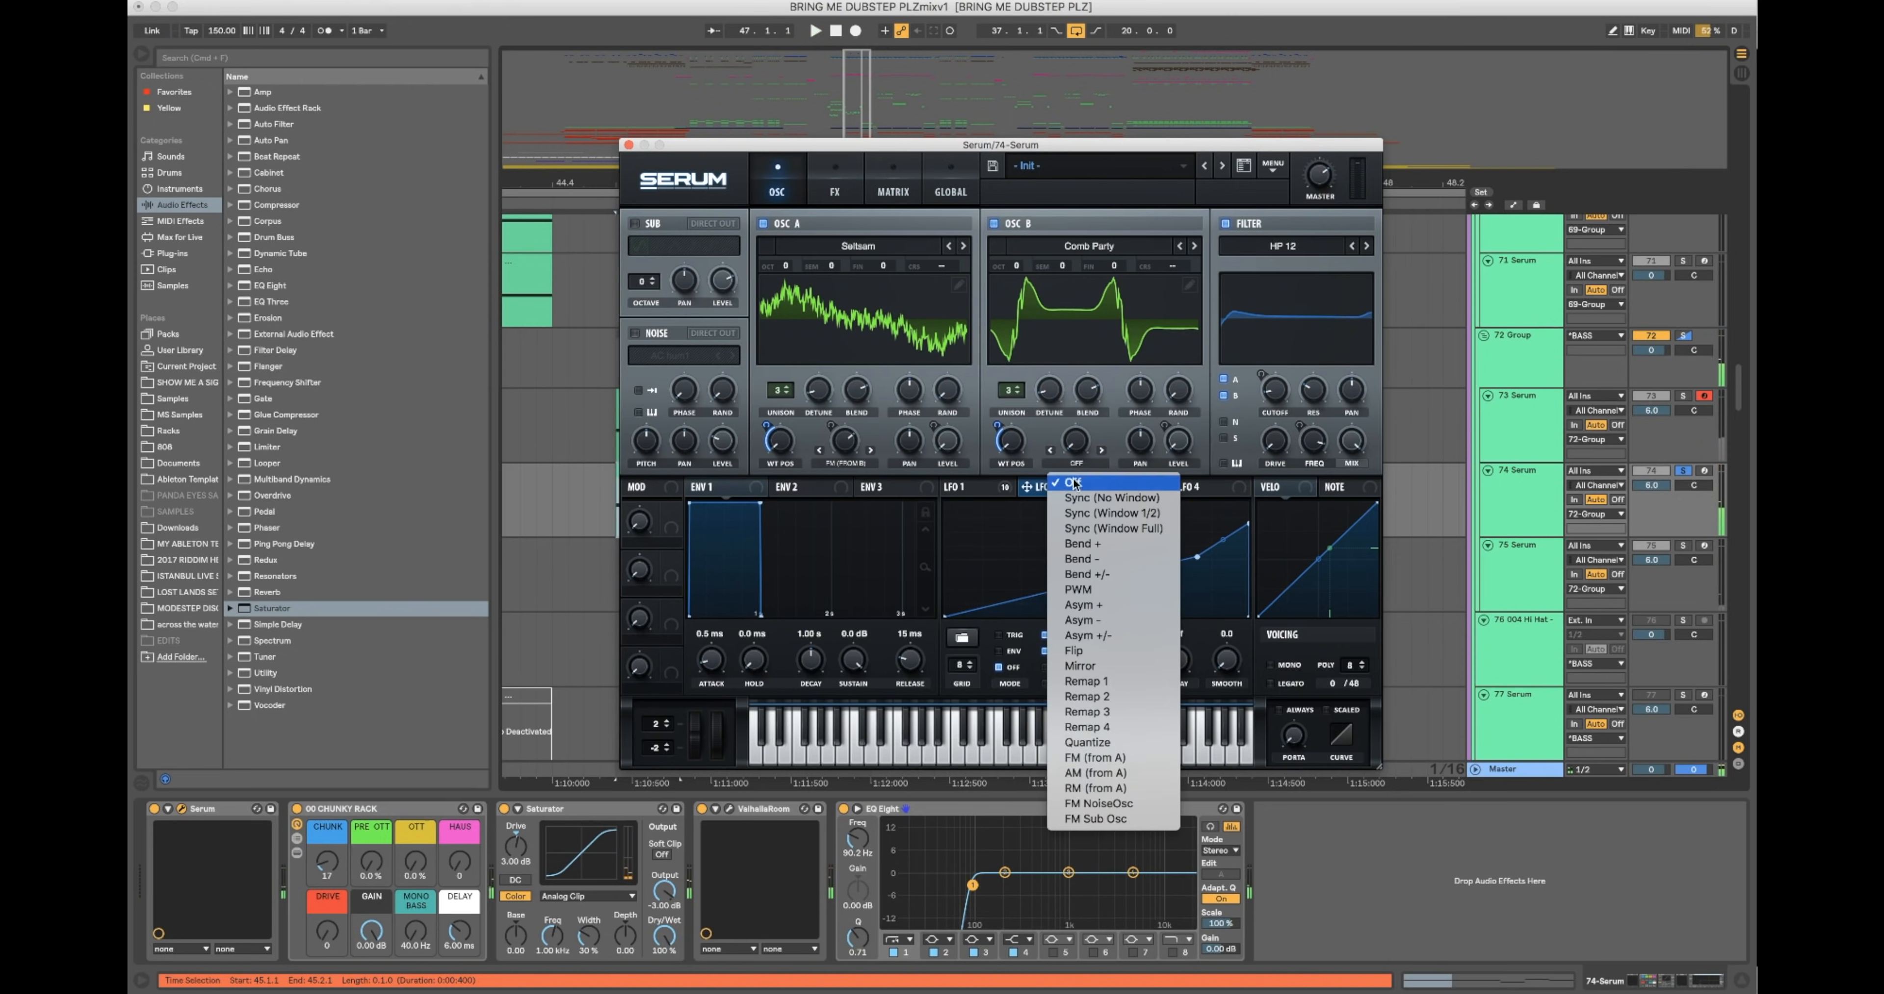
left_click(1113, 549)
left_click_drag(1074, 446, 1069, 296)
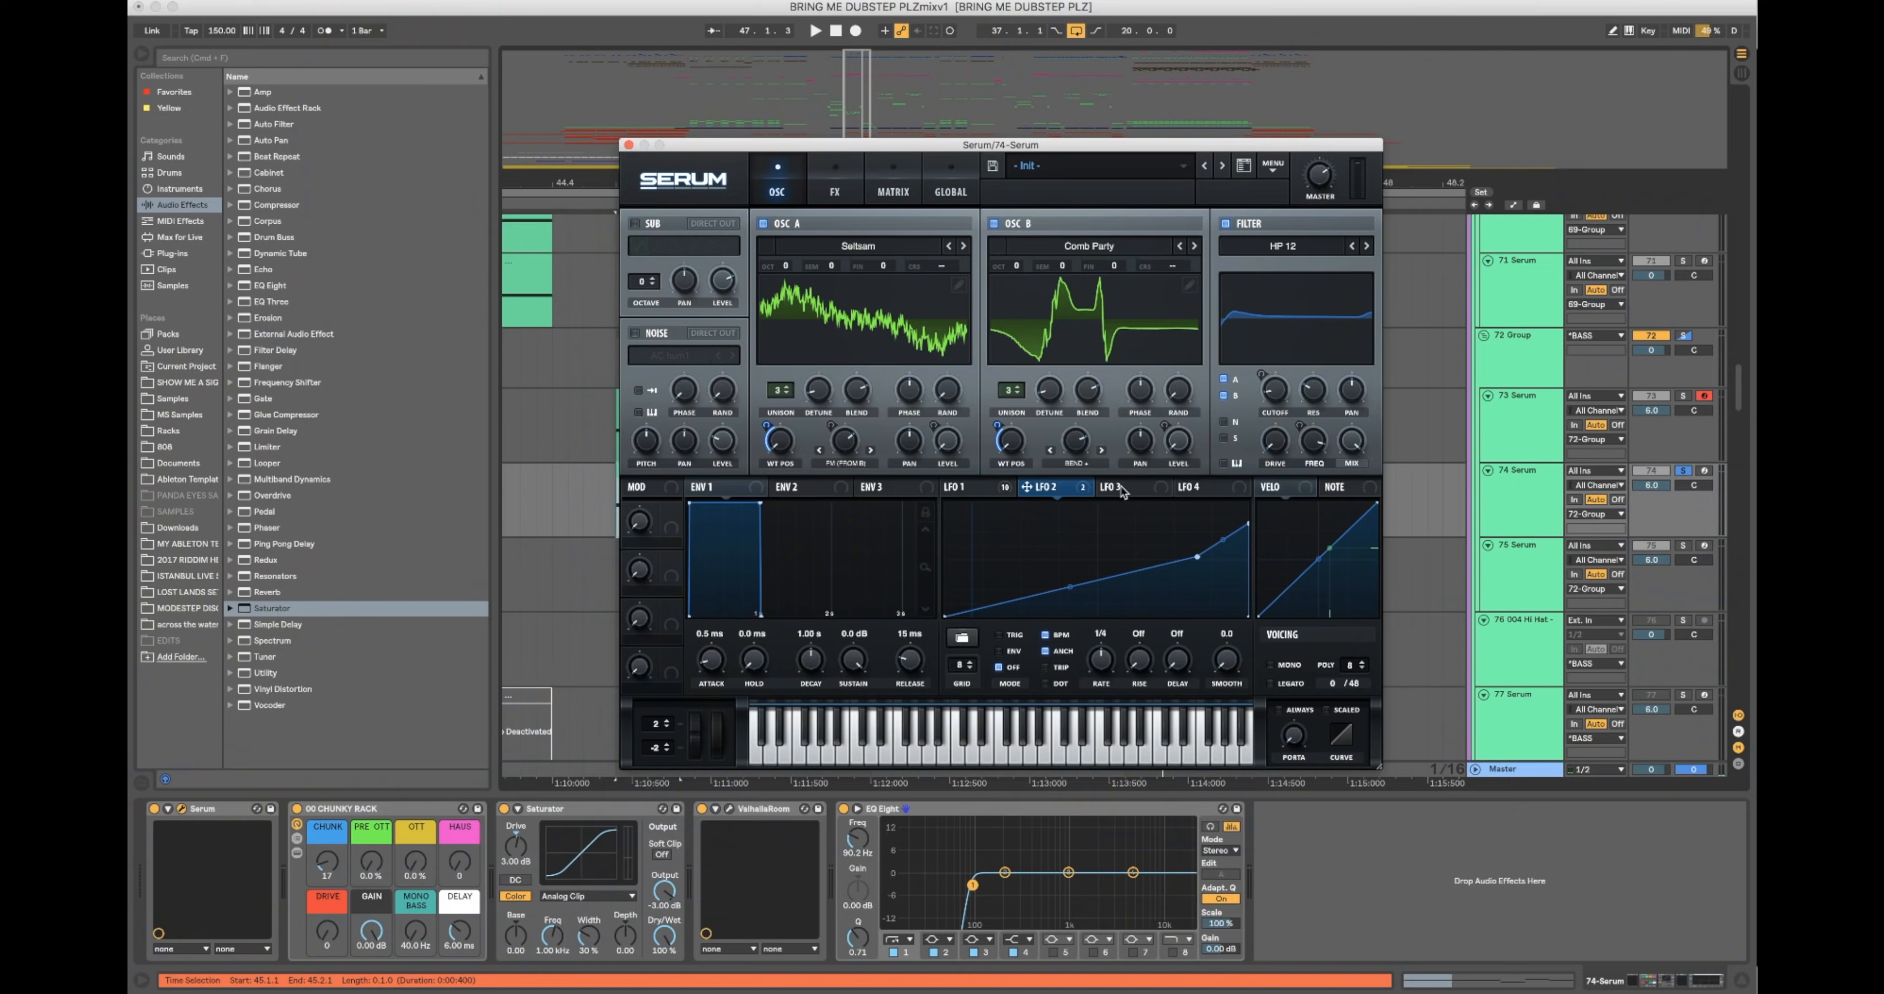
Step: Assign LFO 3 as the modulation source for LFO 1's rate
left_click(1123, 488)
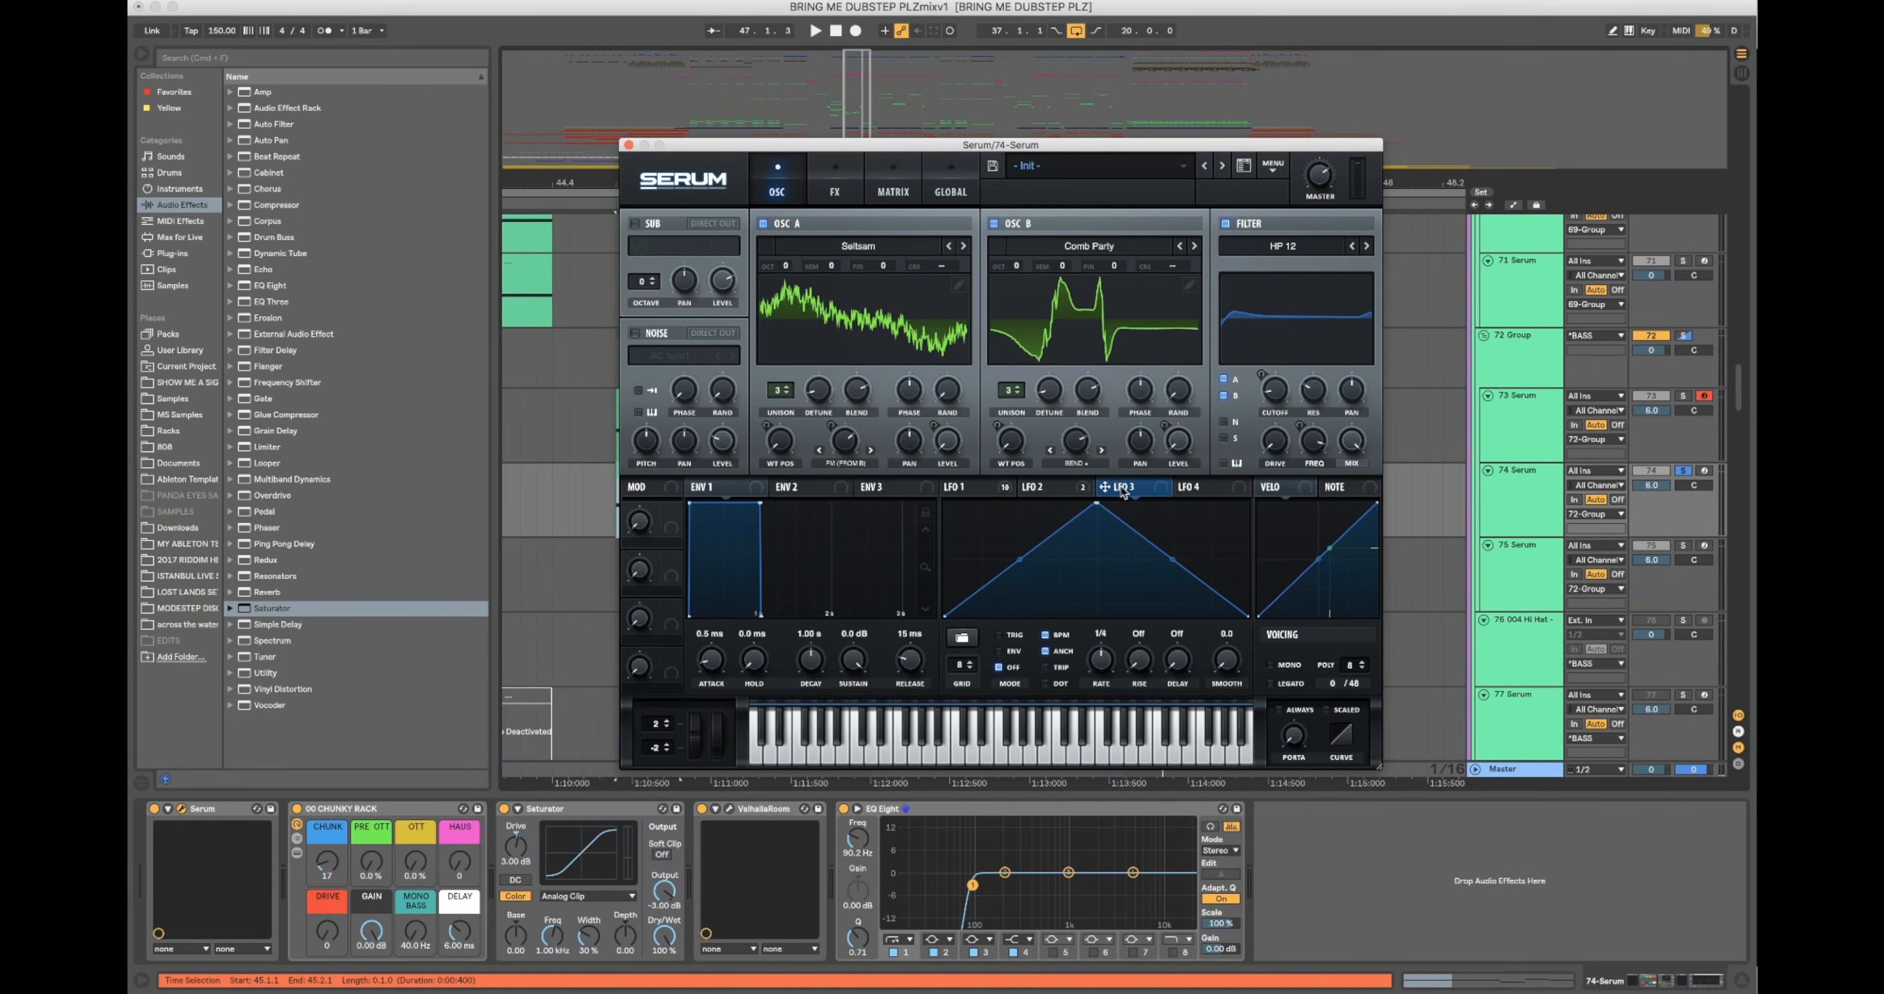
left_click(958, 489)
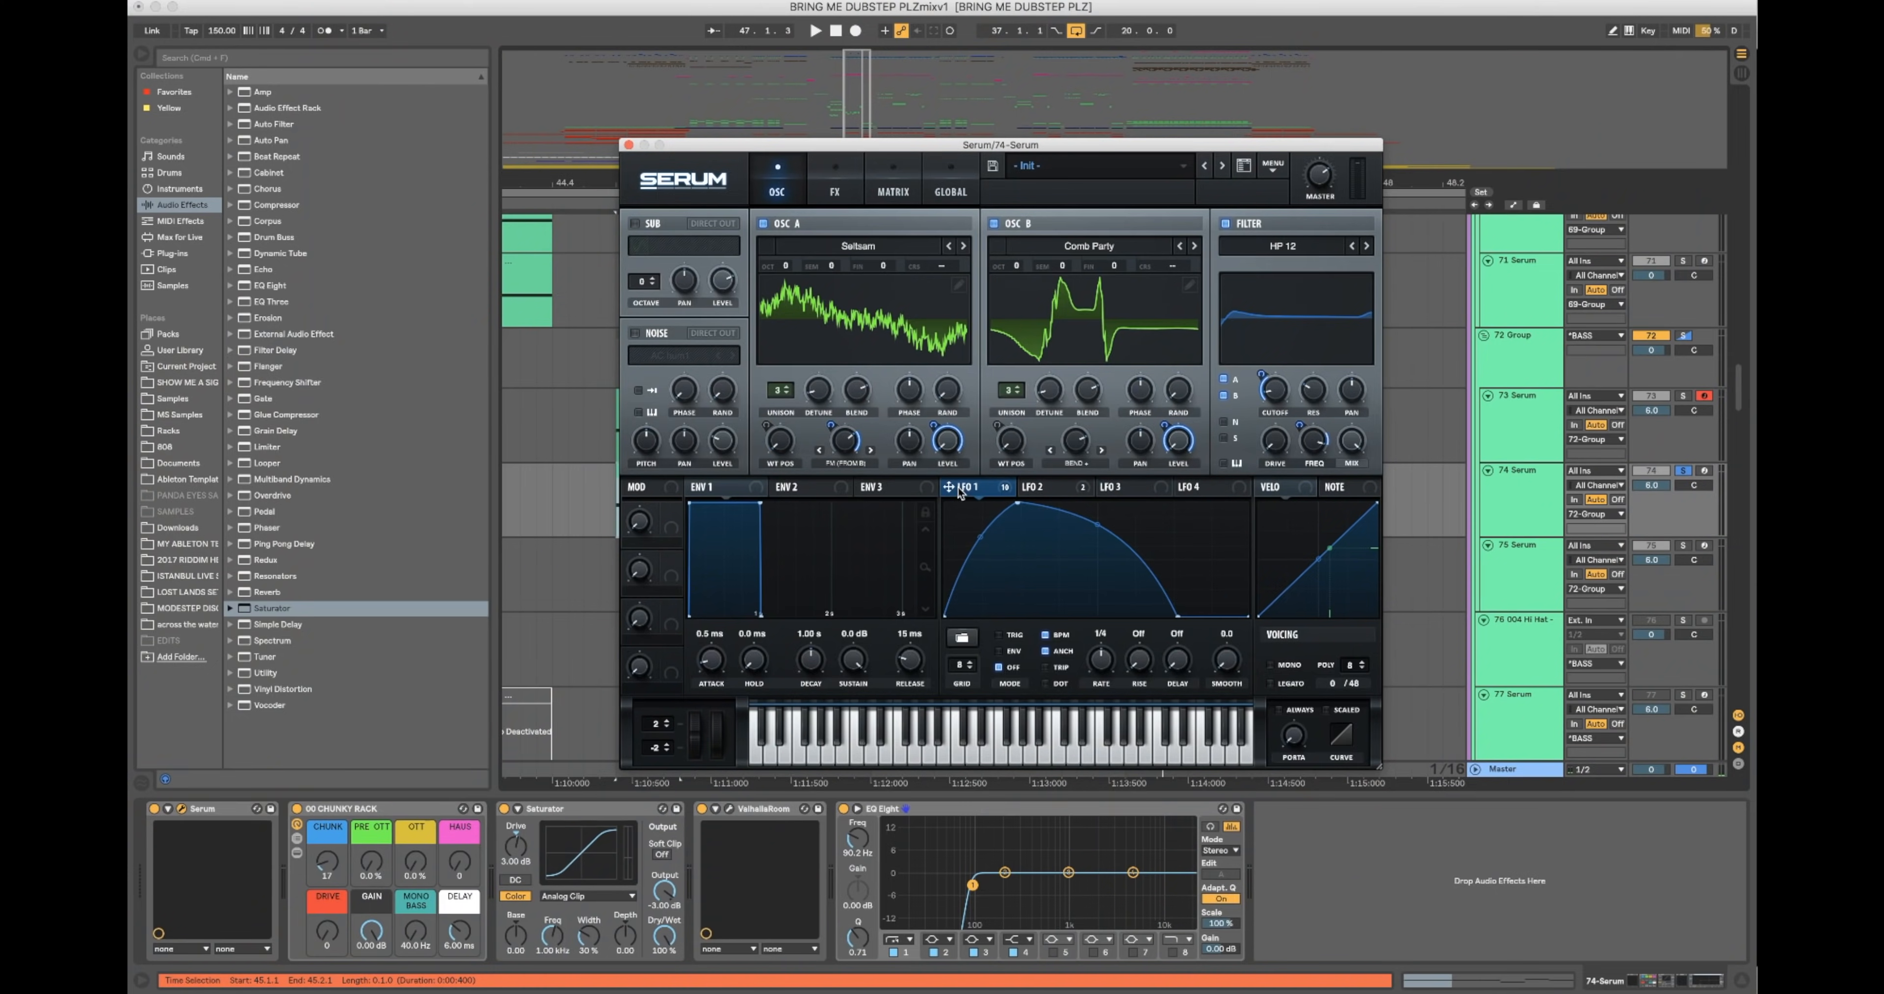
right_click(1100, 662)
mouse_move(1160, 776)
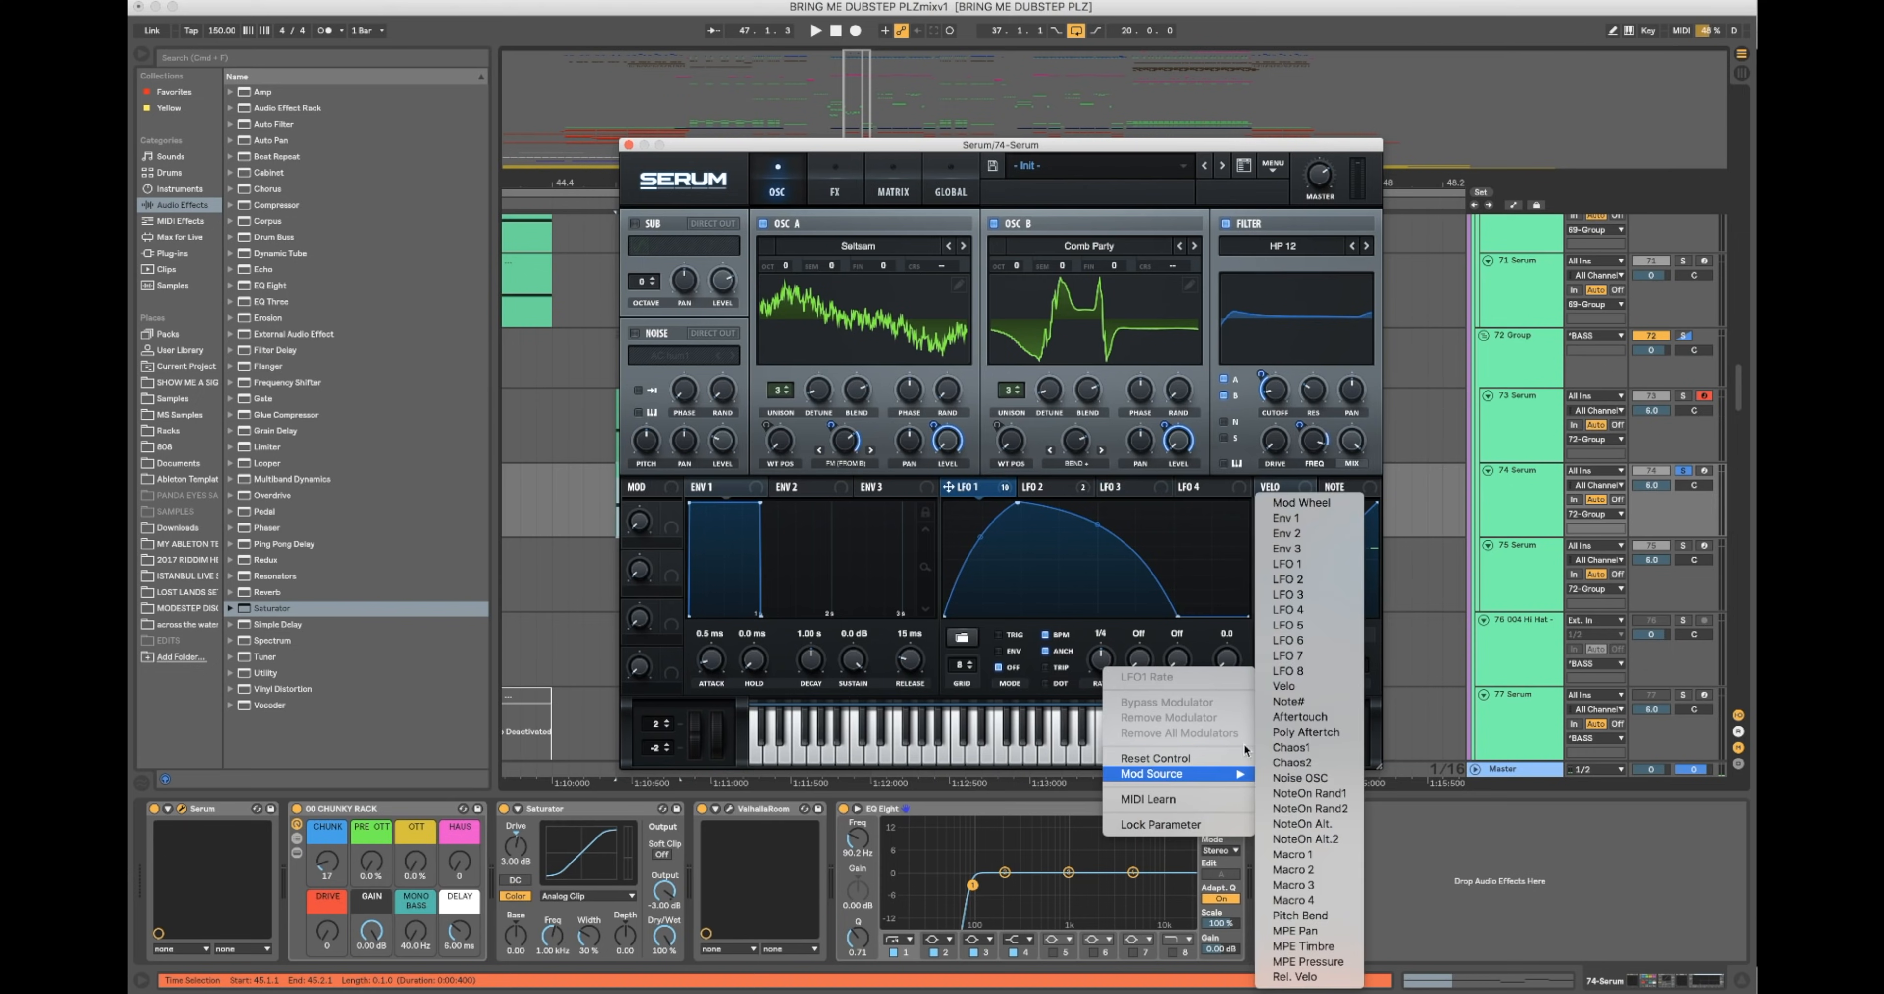
left_click(1322, 593)
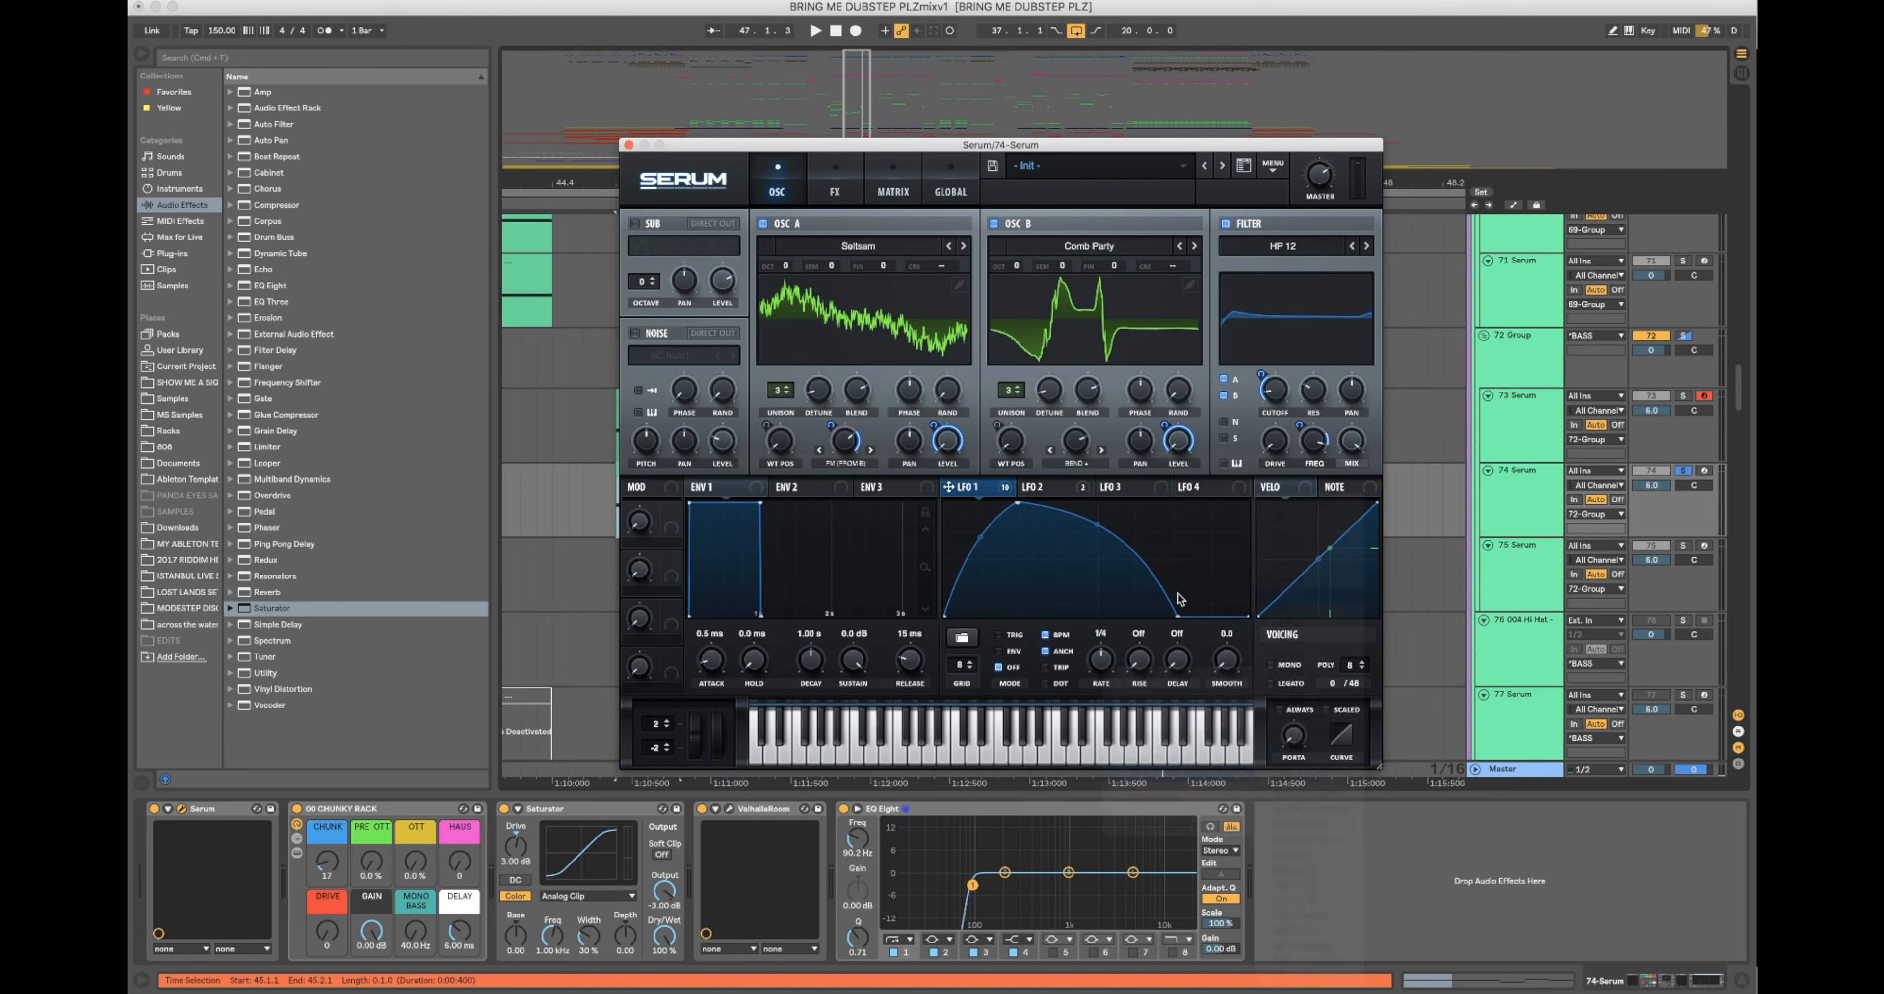
left_click(952, 488)
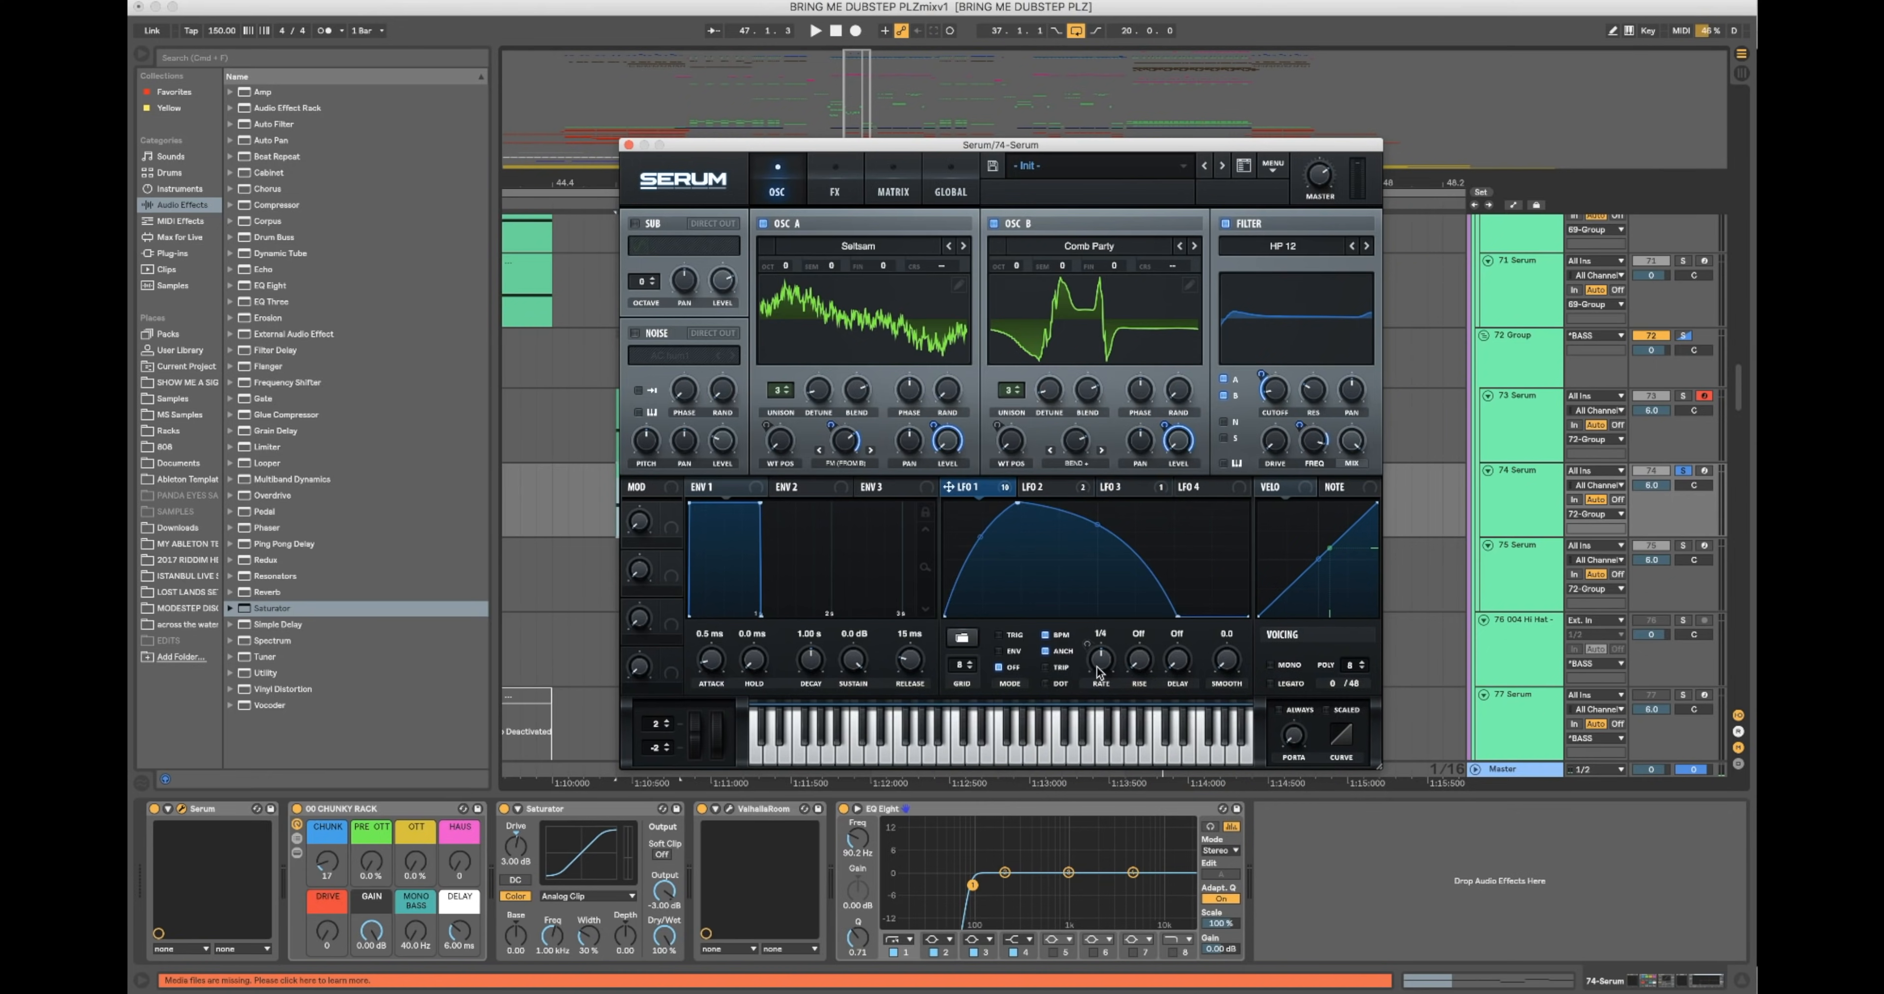
Step: Flatten LFO 3 by pulling its peak down to zero, set its rate to one bar, and audition
left_click(1120, 497)
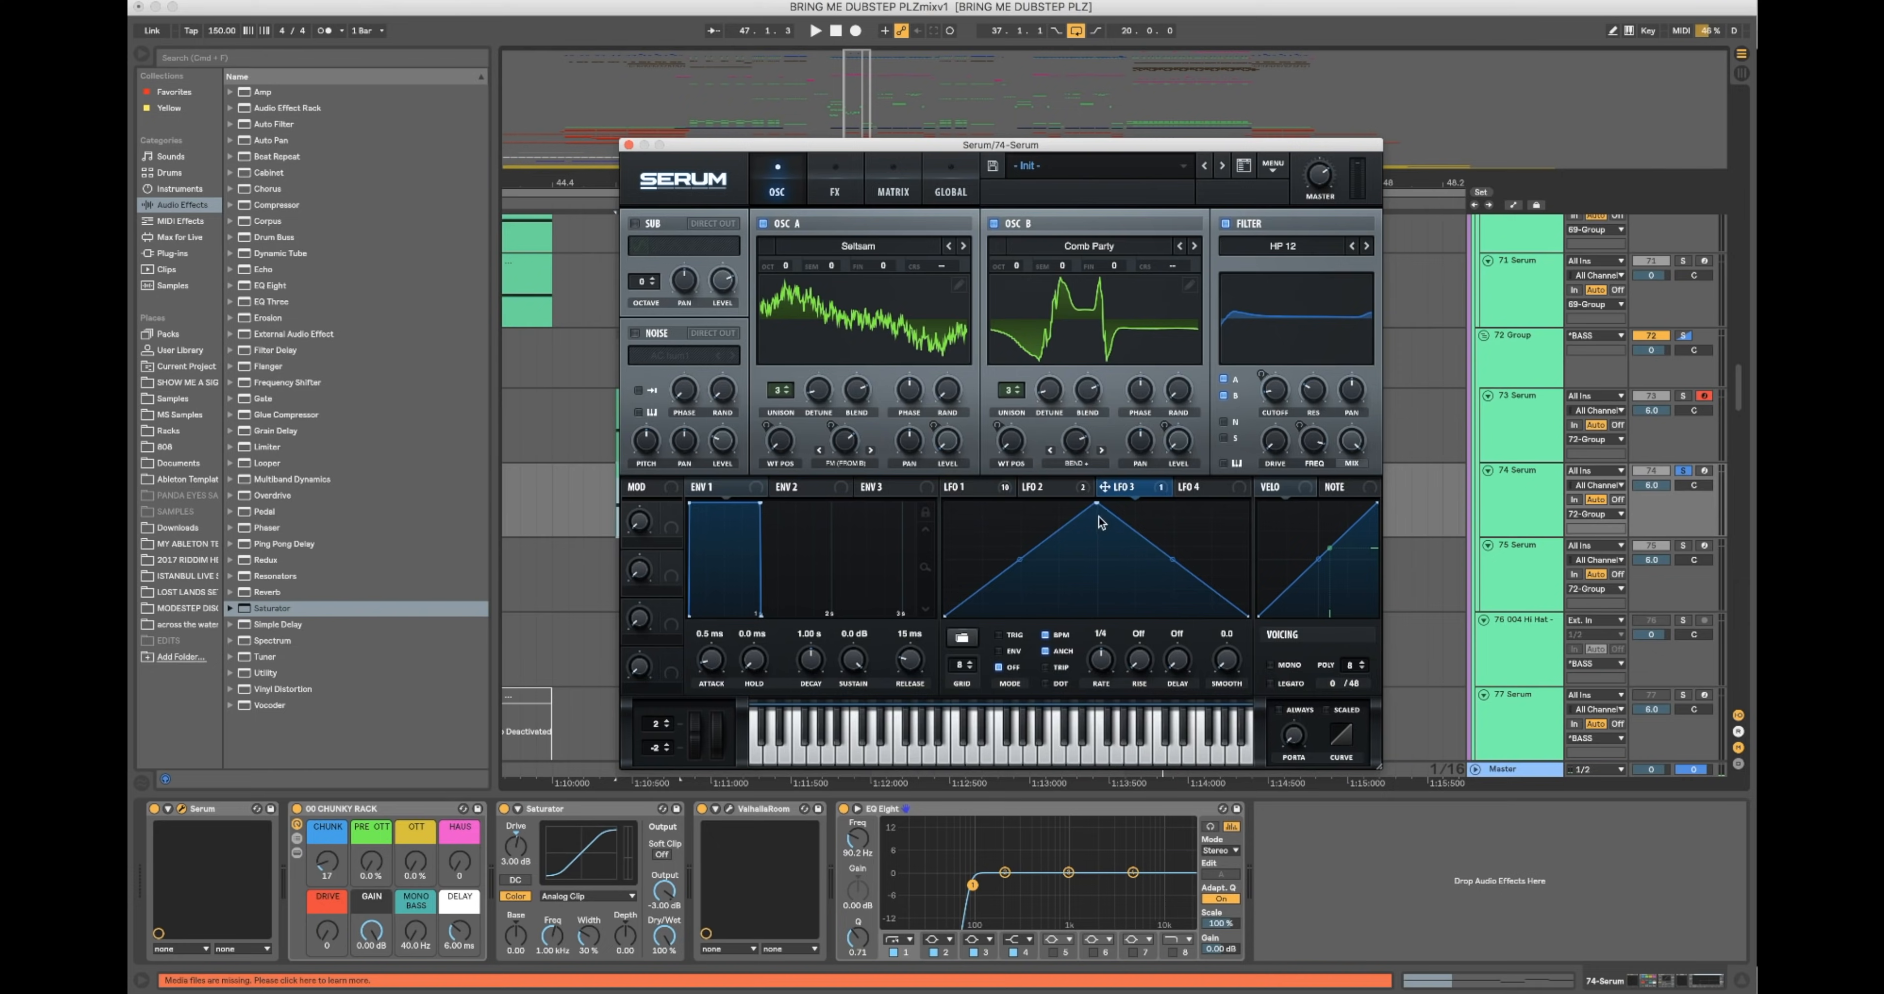
left_click_drag(1097, 506, 1098, 691)
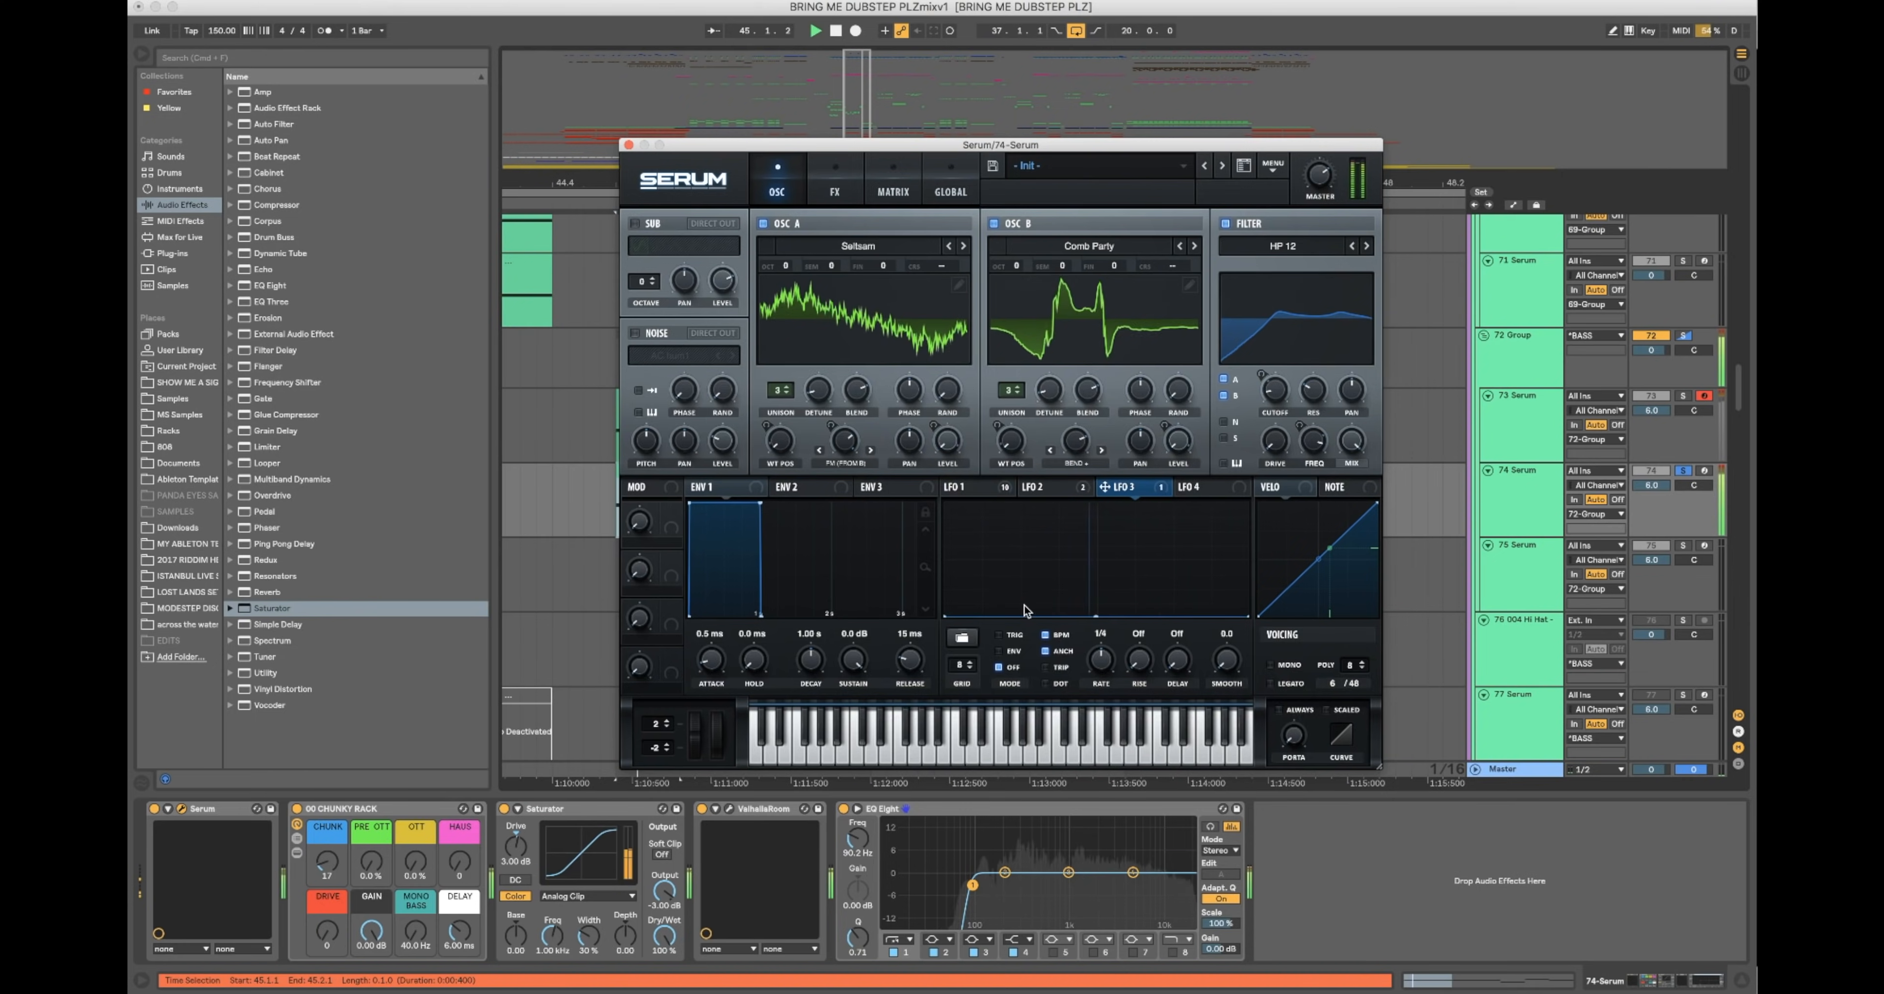
left_click_drag(1100, 660, 1102, 672)
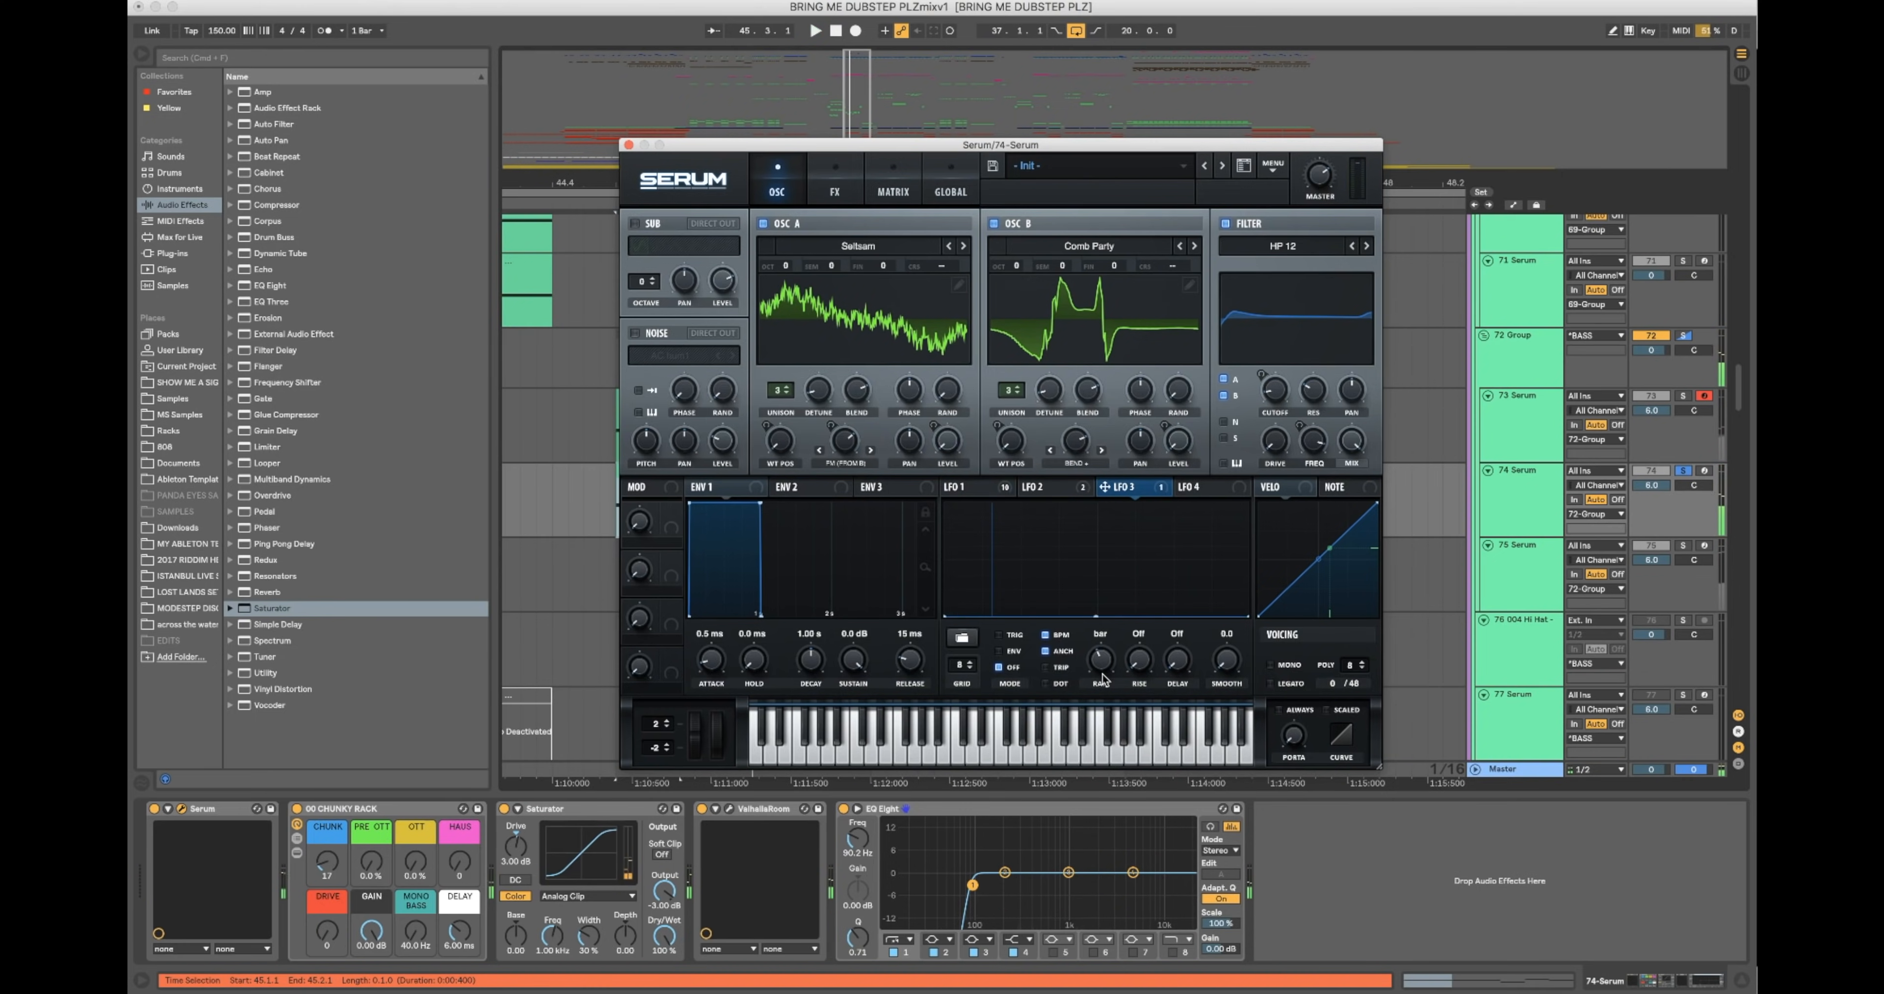
key("space")
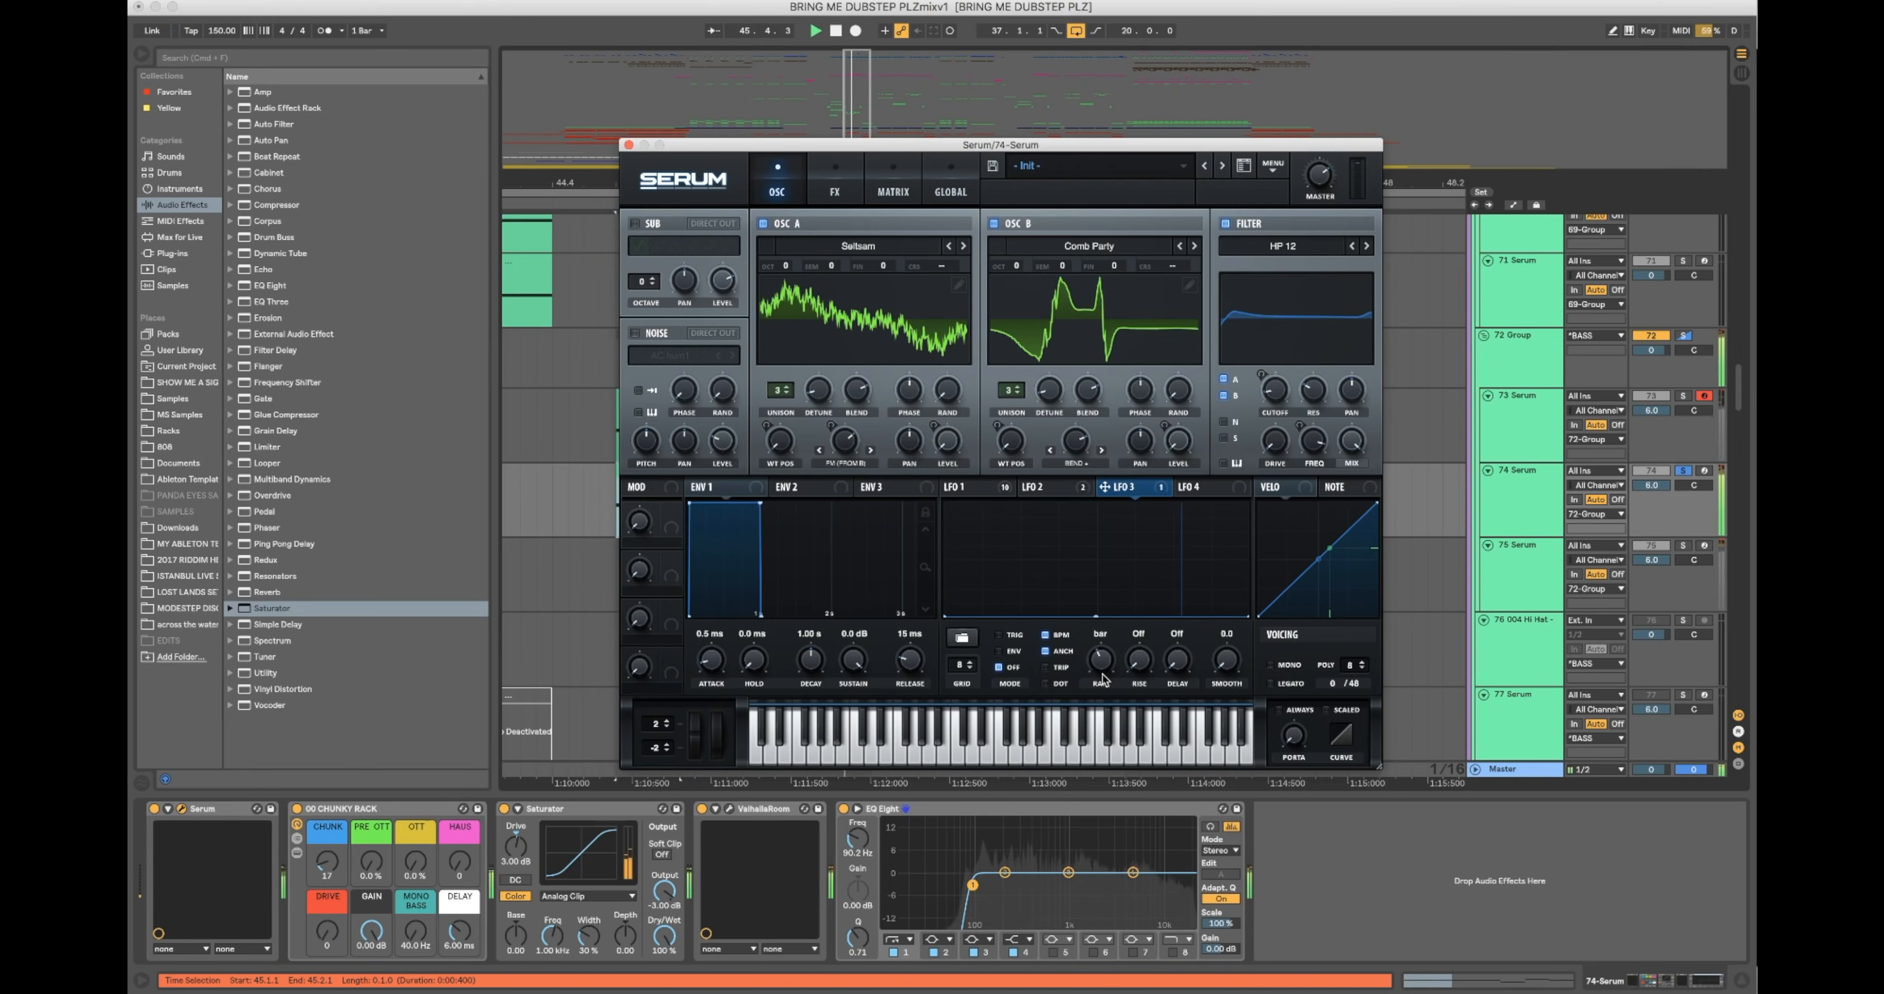
key("space")
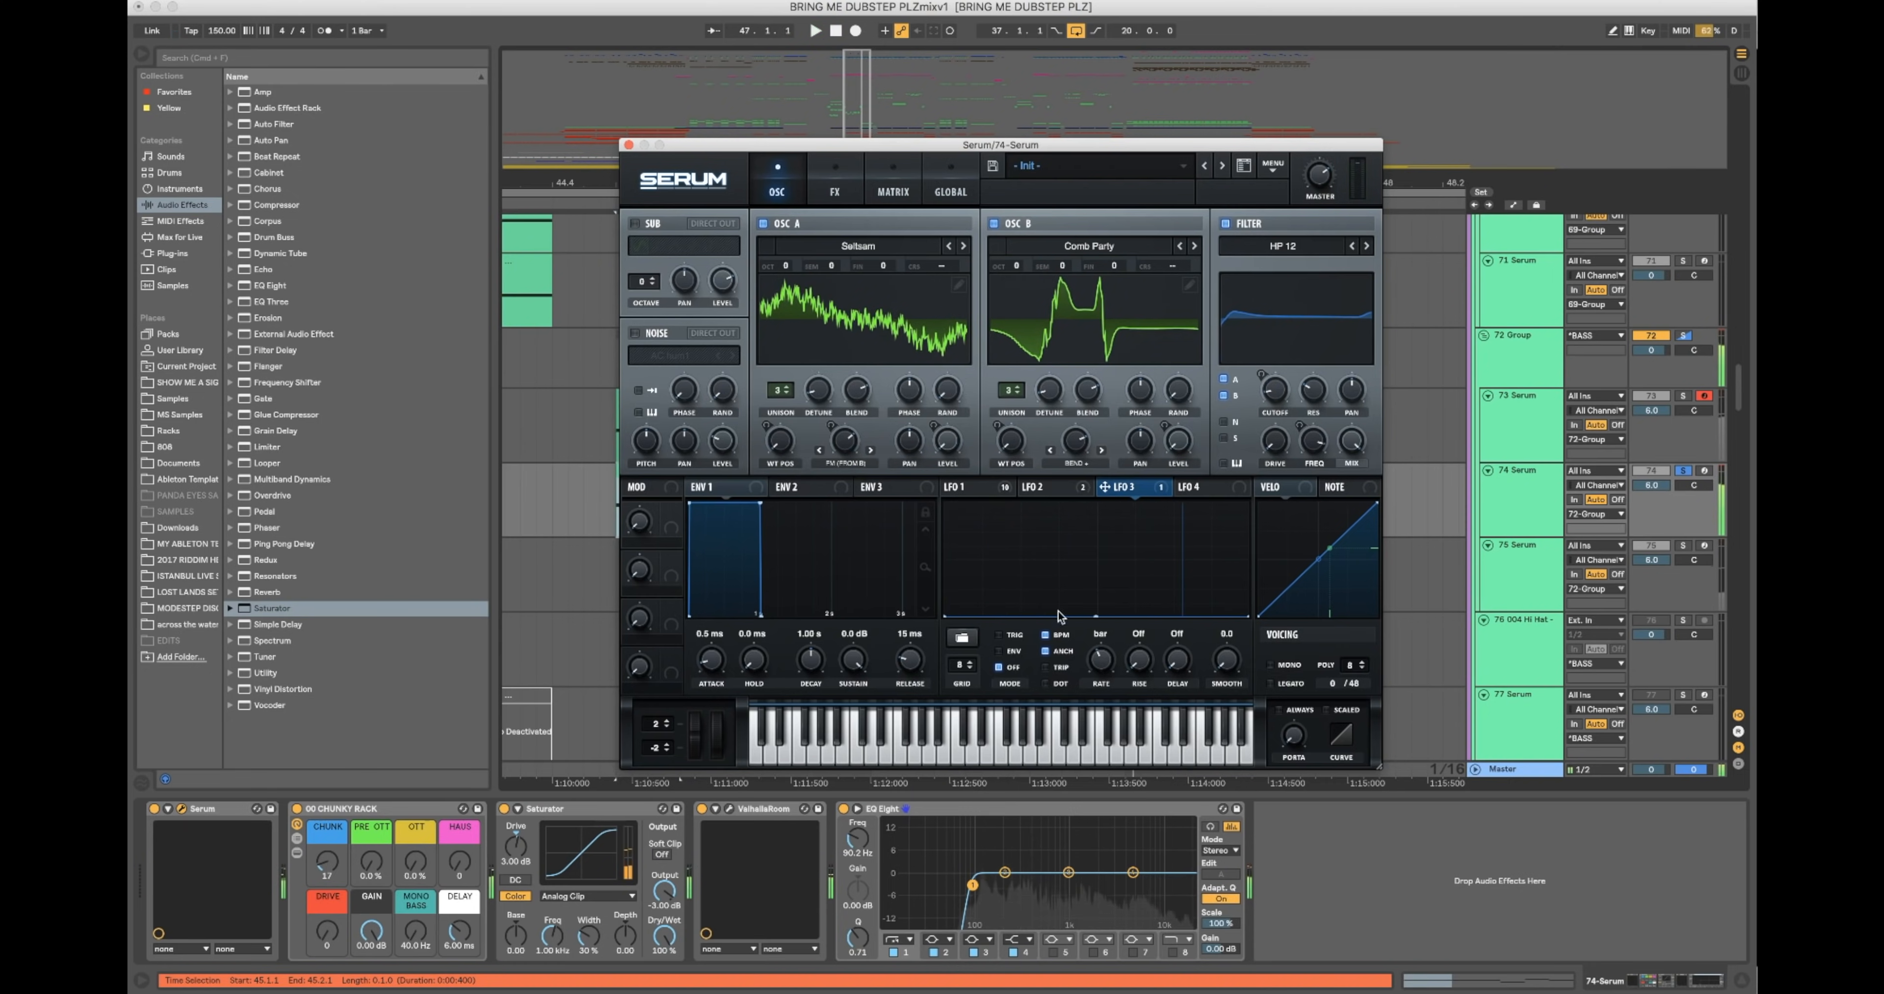
Step: Reduce the LFO 3 to LFO1 Rate amount in the modulation matrix and draw three low raised steps in LFO 3
left_click(841, 197)
left_click(882, 193)
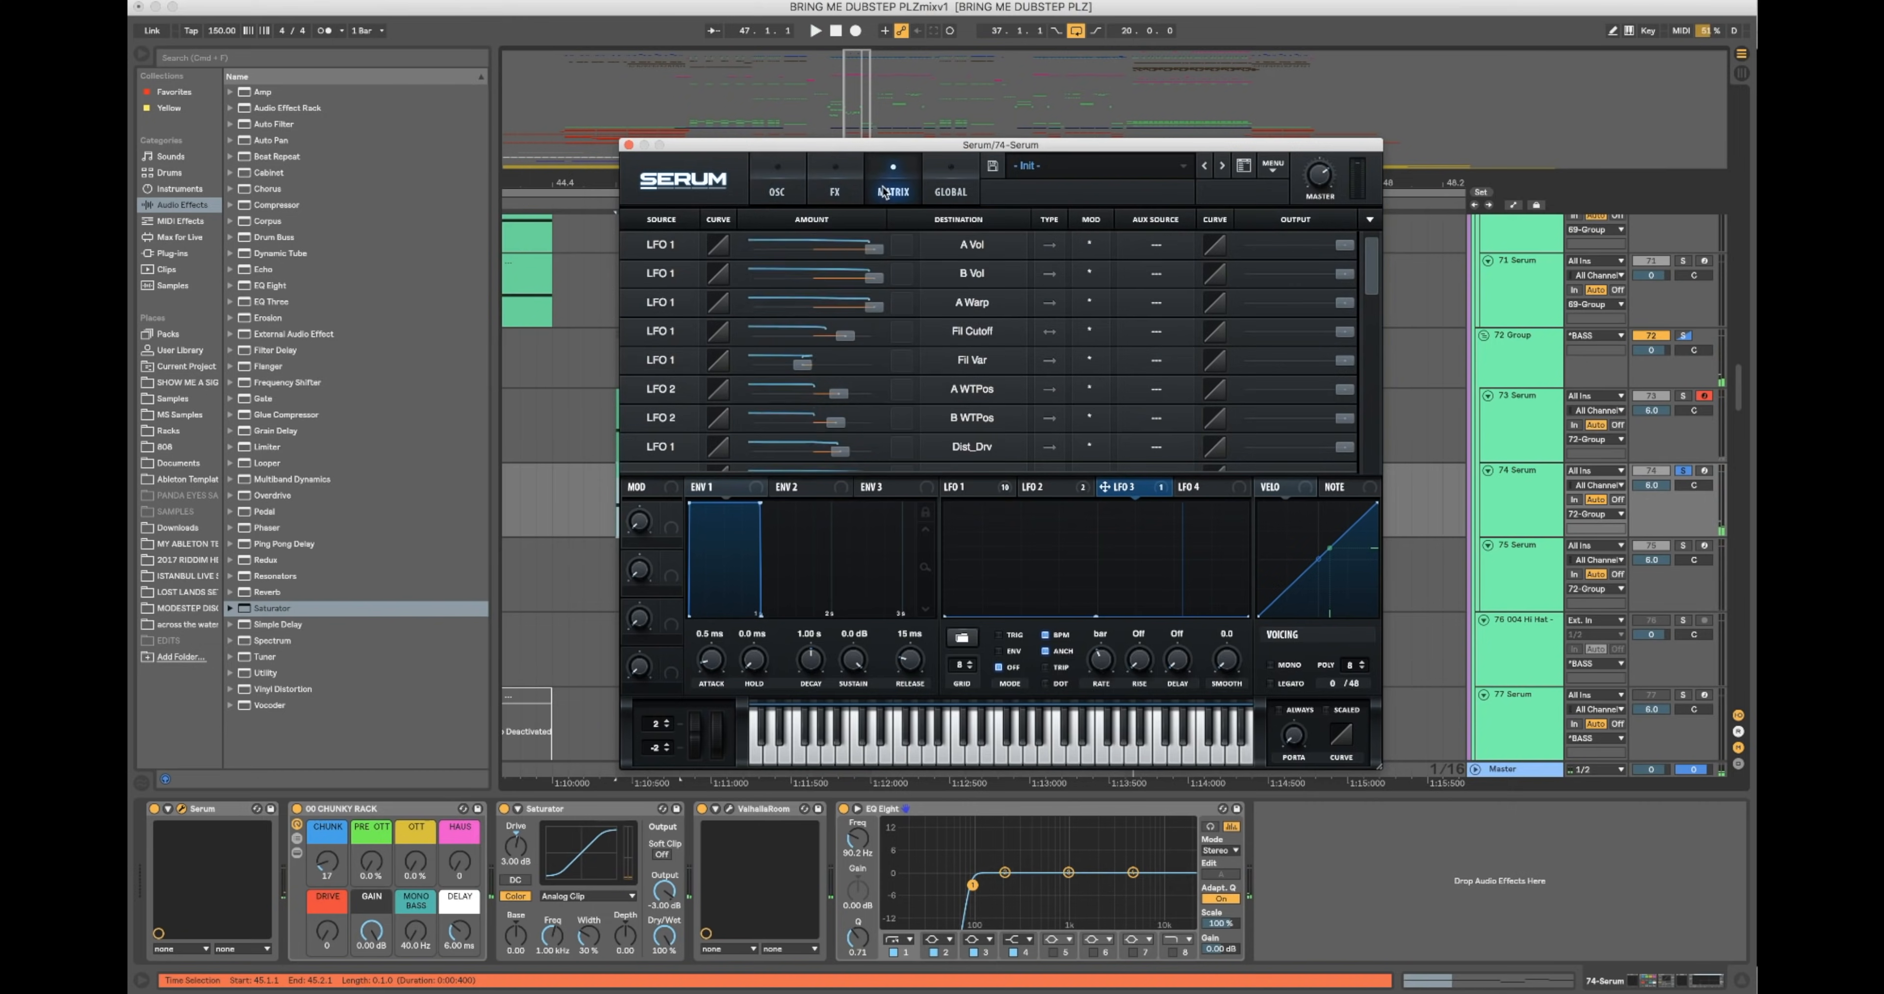
scroll(989, 340, "down", 2)
scroll(990, 338, "down", 3)
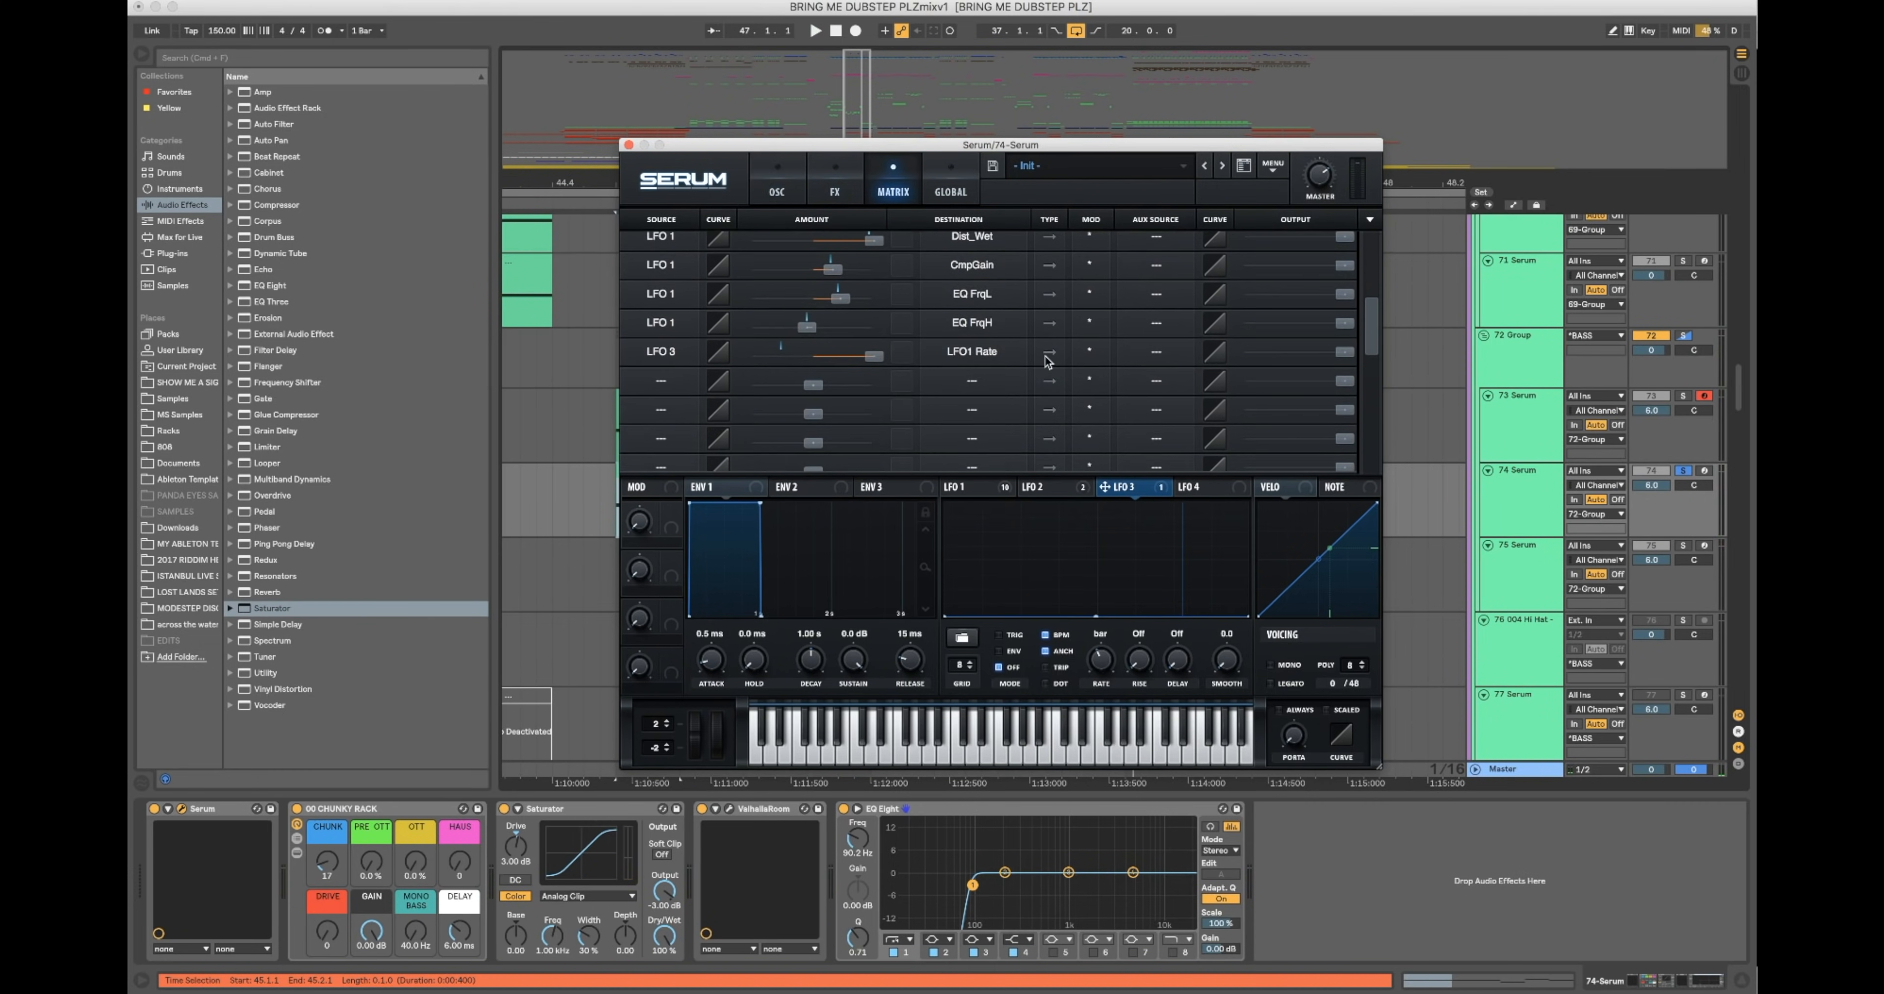
left_click_drag(873, 356, 848, 363)
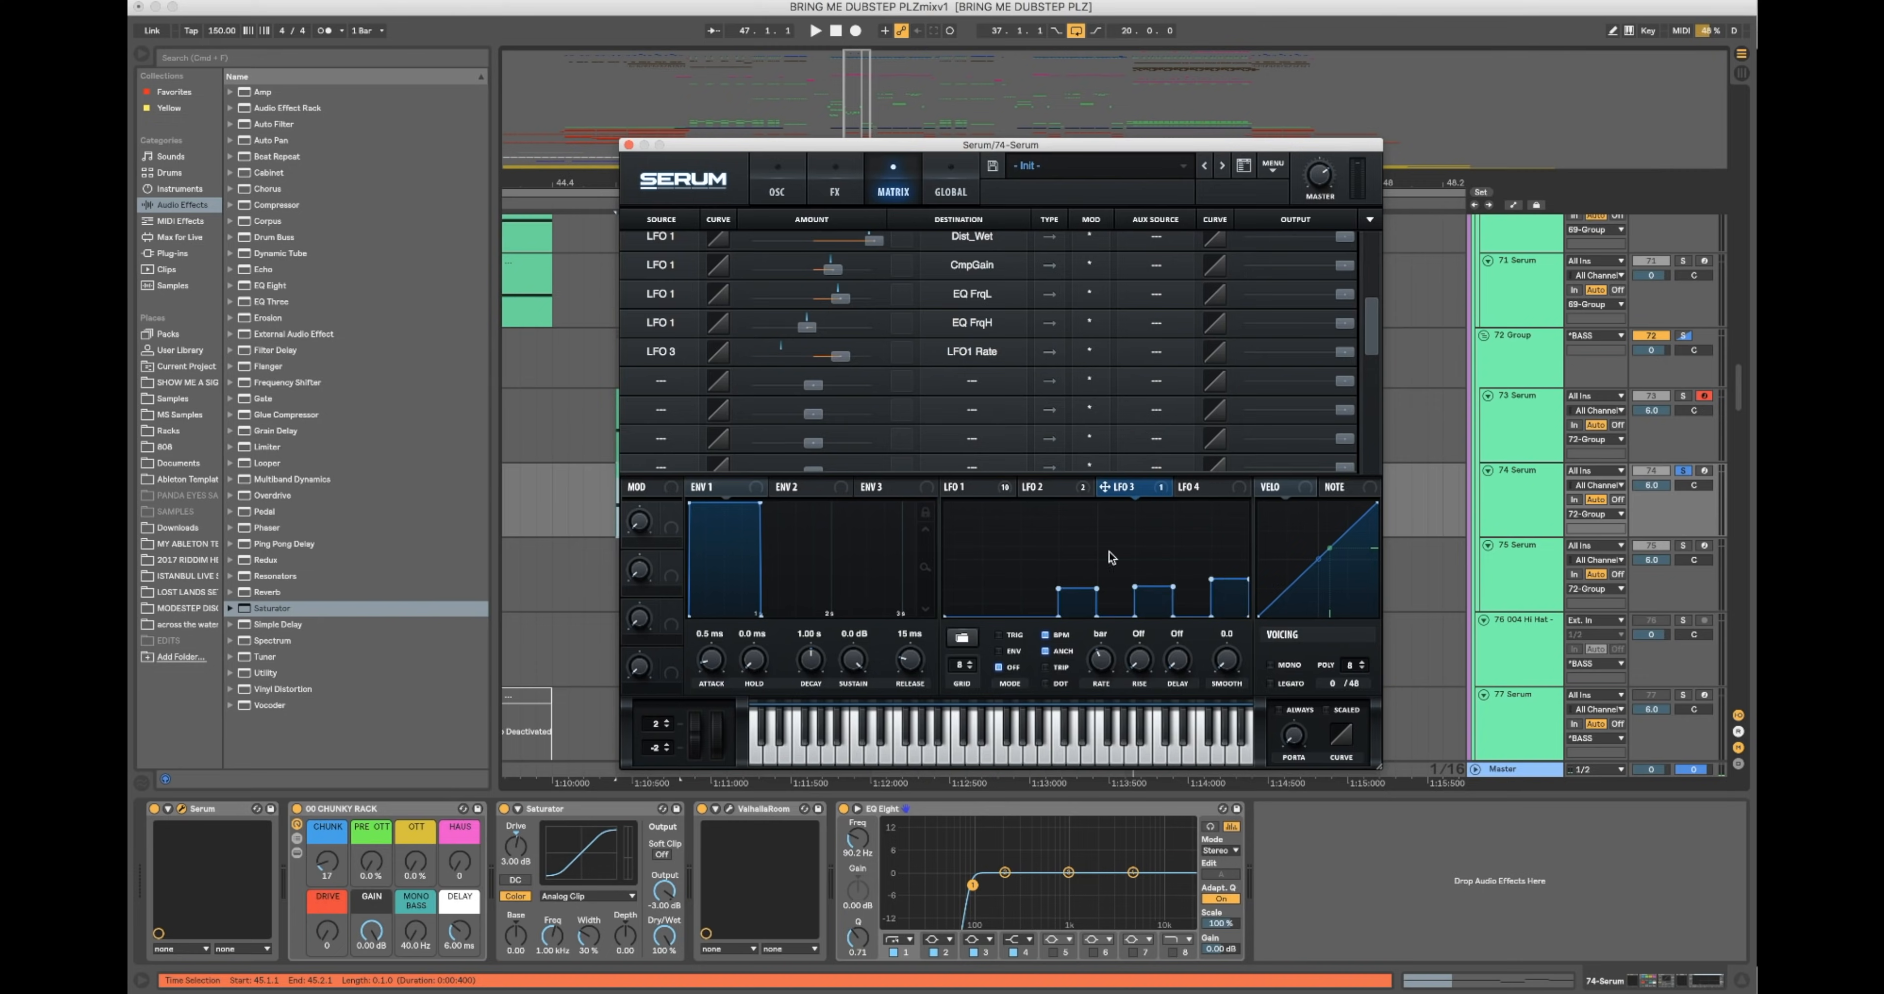
Step: Enable triplet and dotted rates for LFO 1, then audition the bass while viewing LFO 1 and LFO 3
left_click(973, 487)
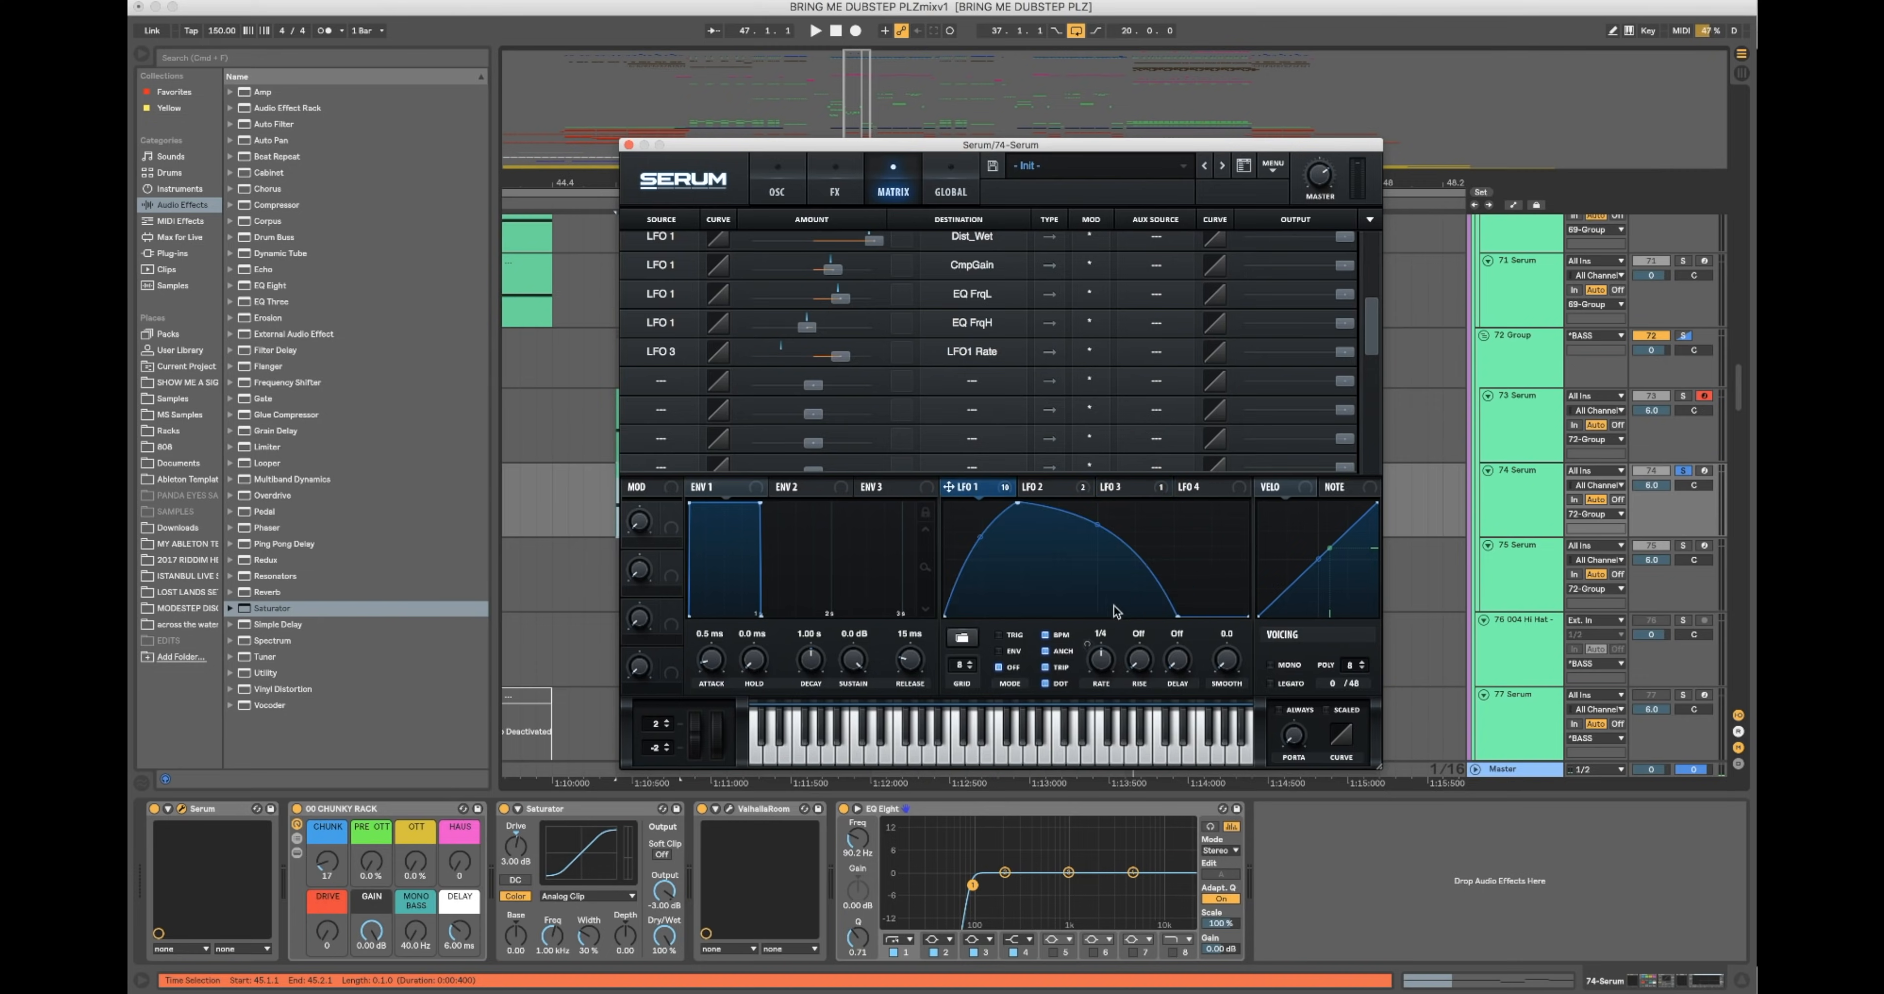
key("space")
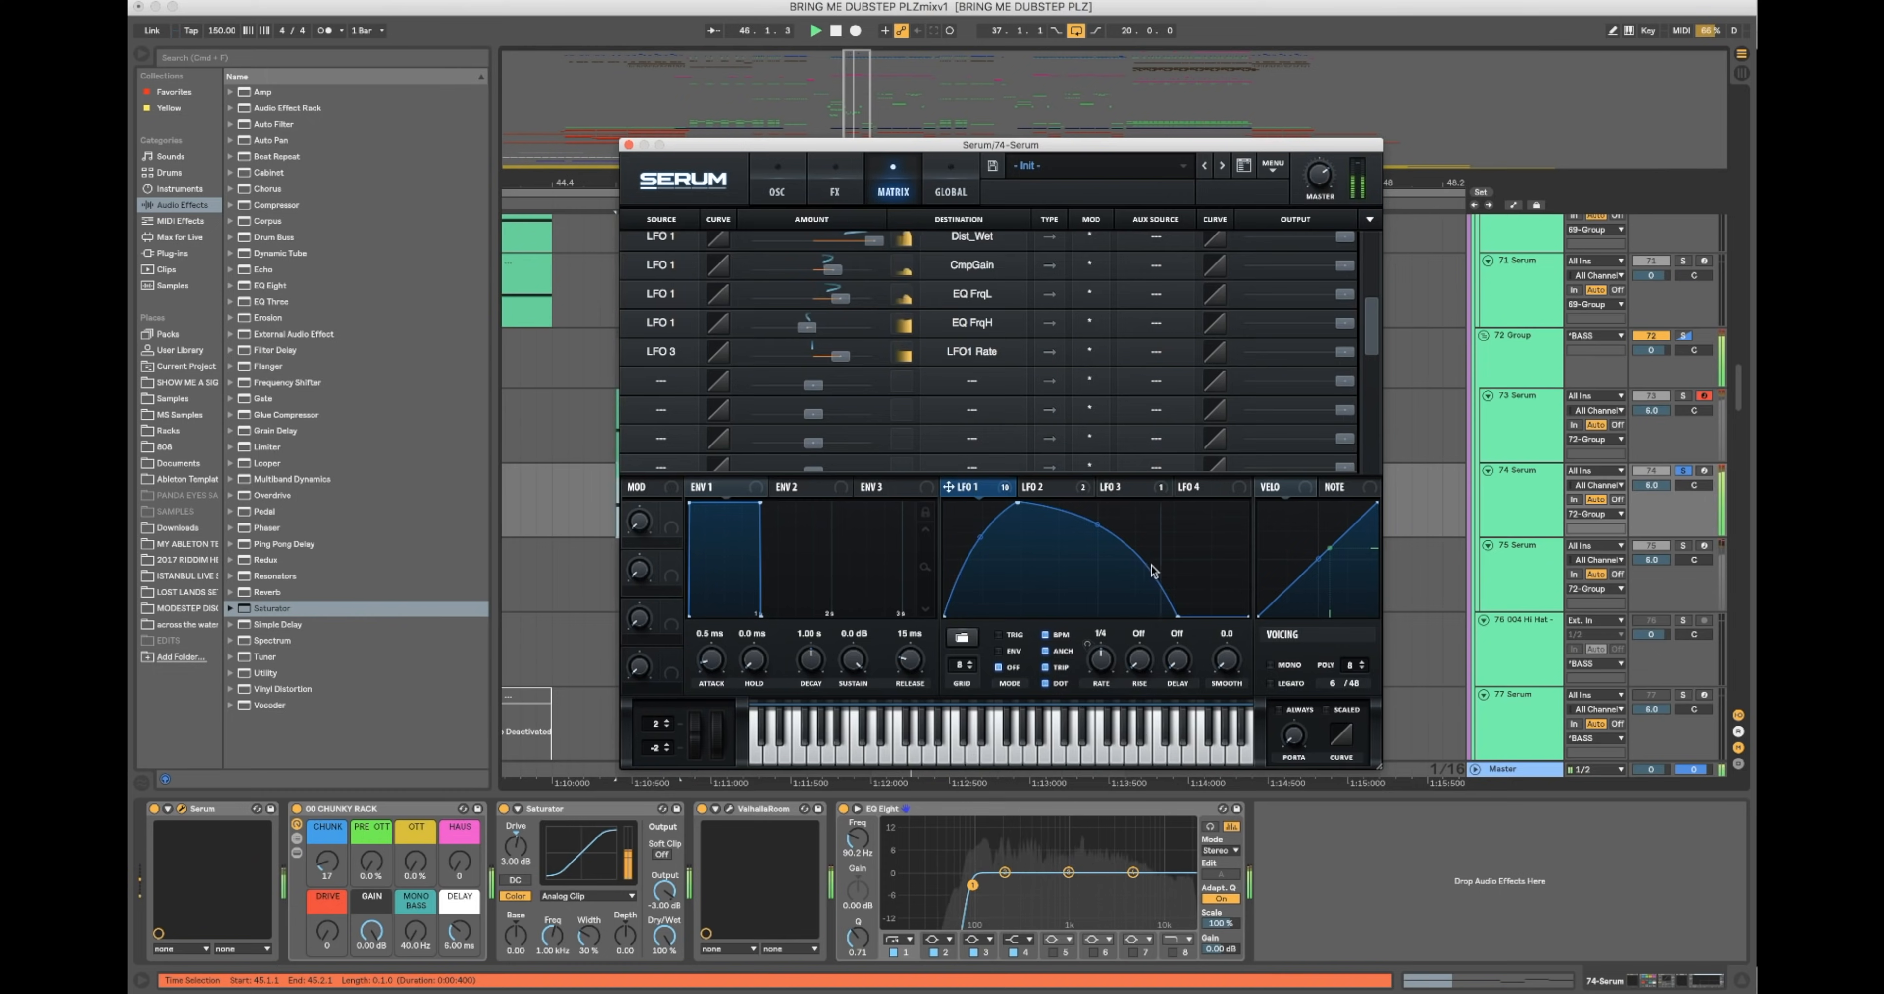
left_click(1127, 488)
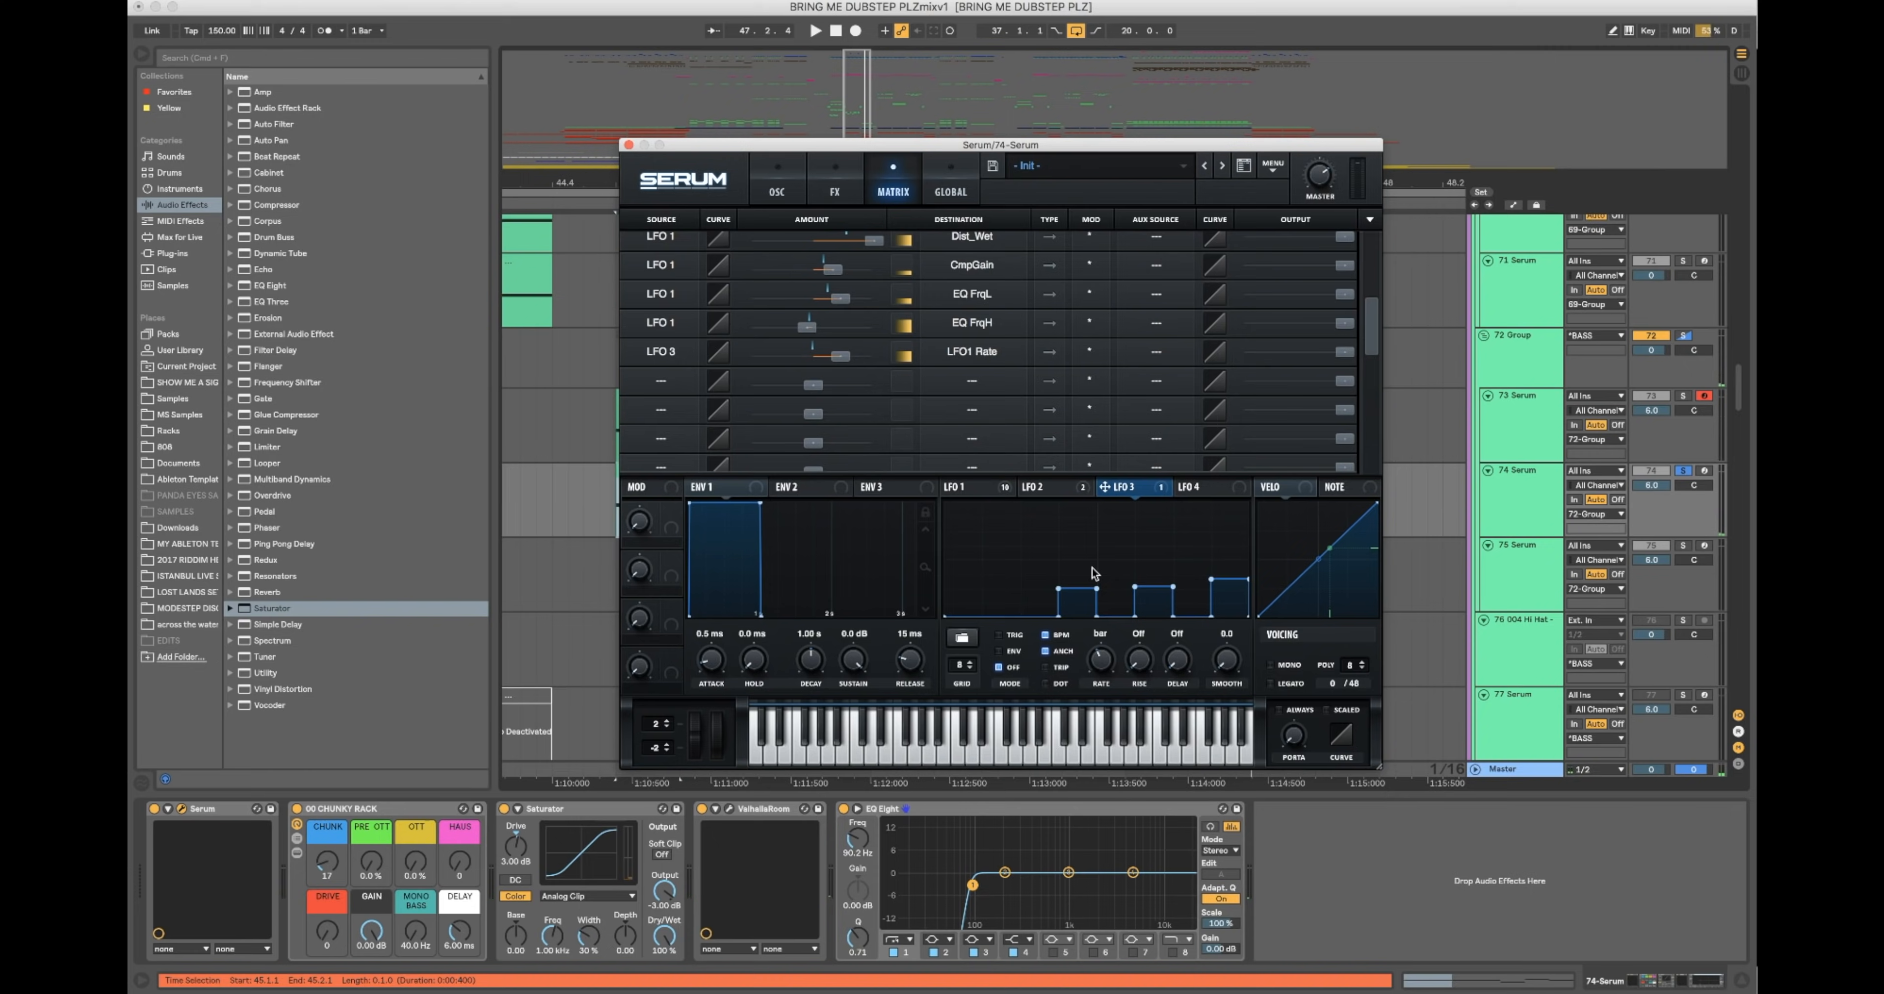
key("space")
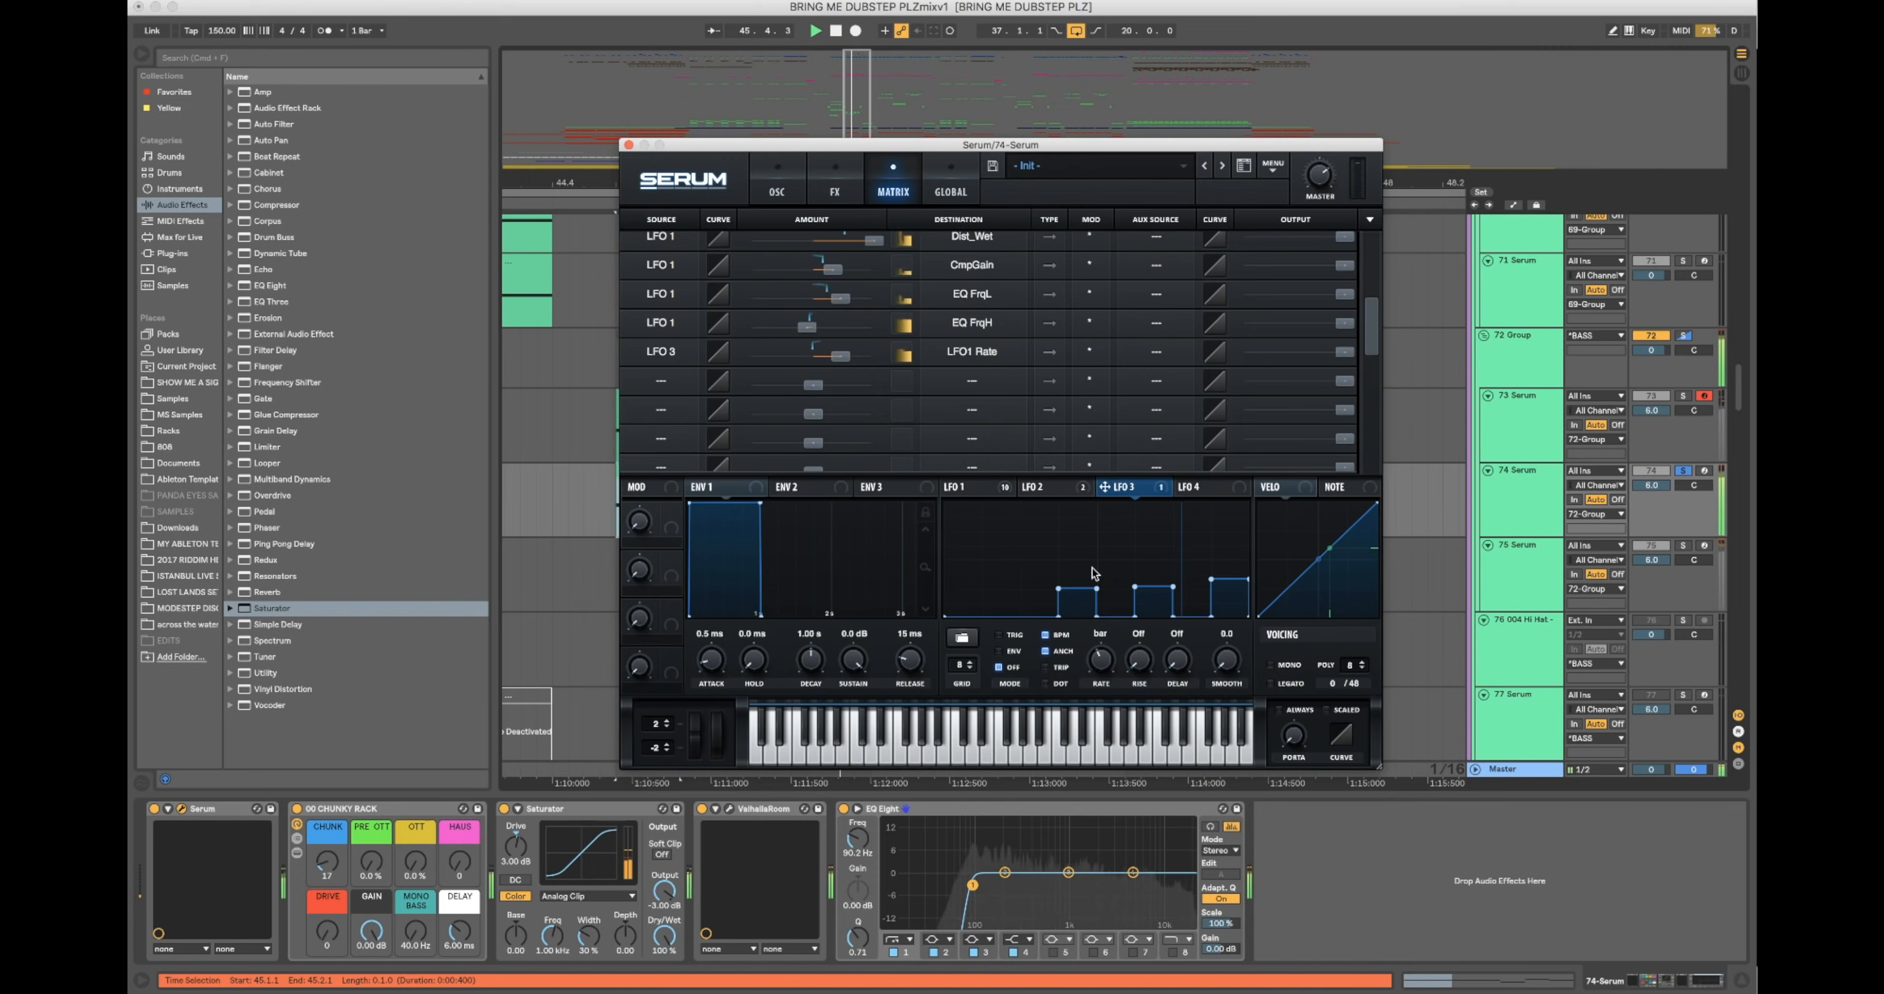